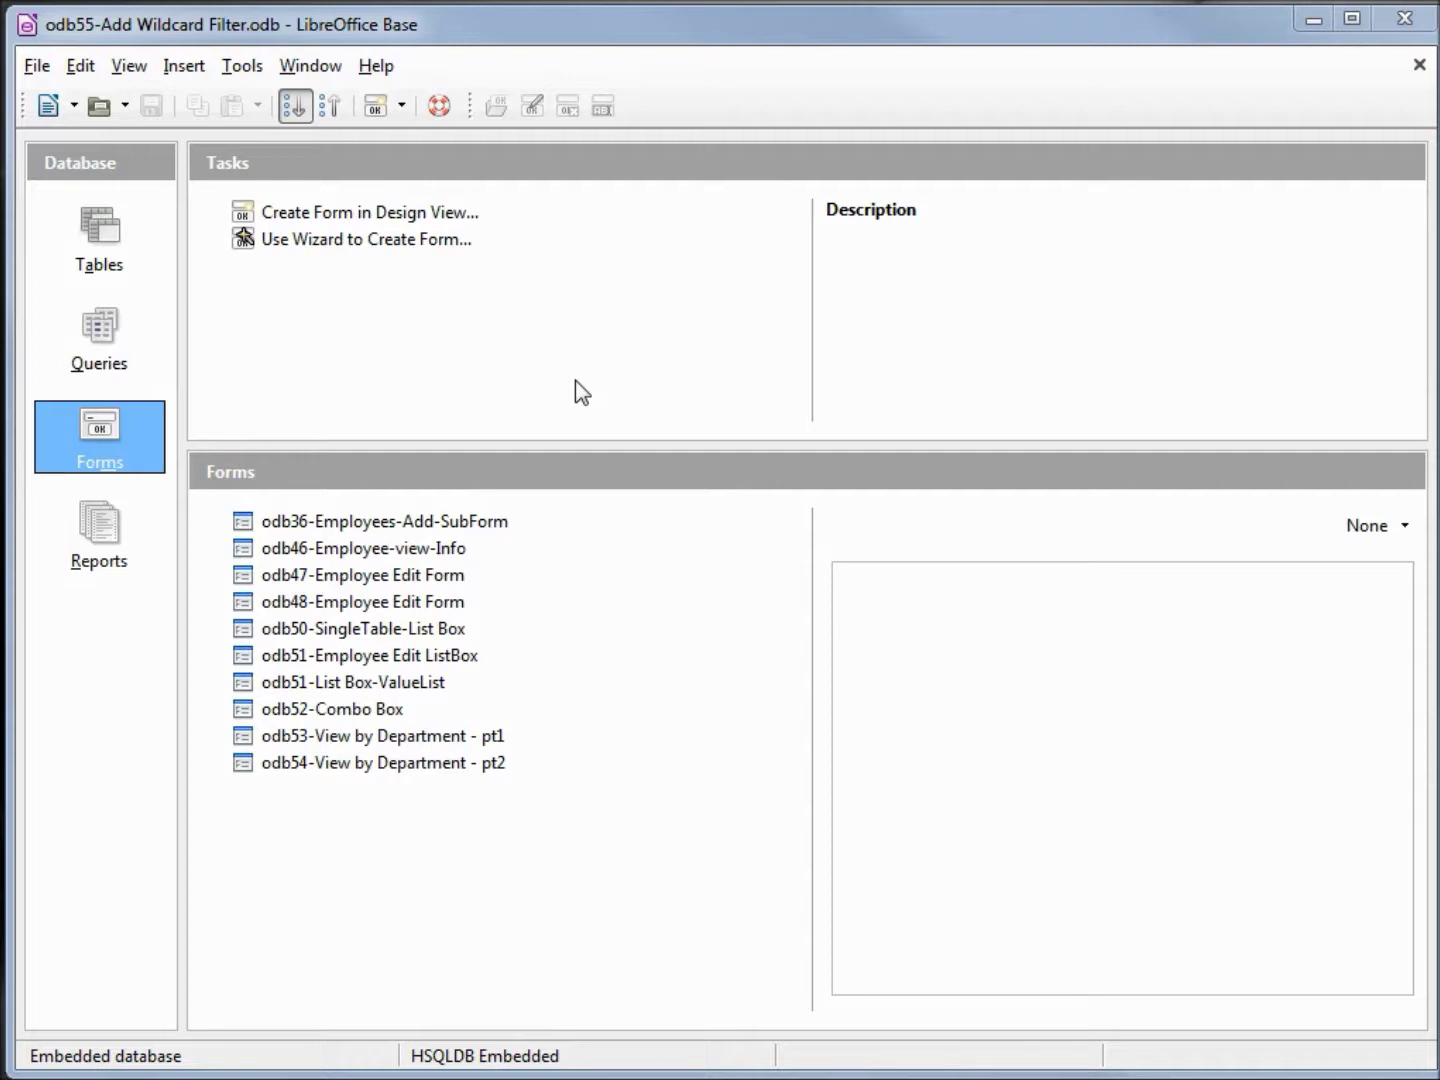
Step: Add a 'Last Name' field to the tbl_Filter table design and save the table
click(108, 244)
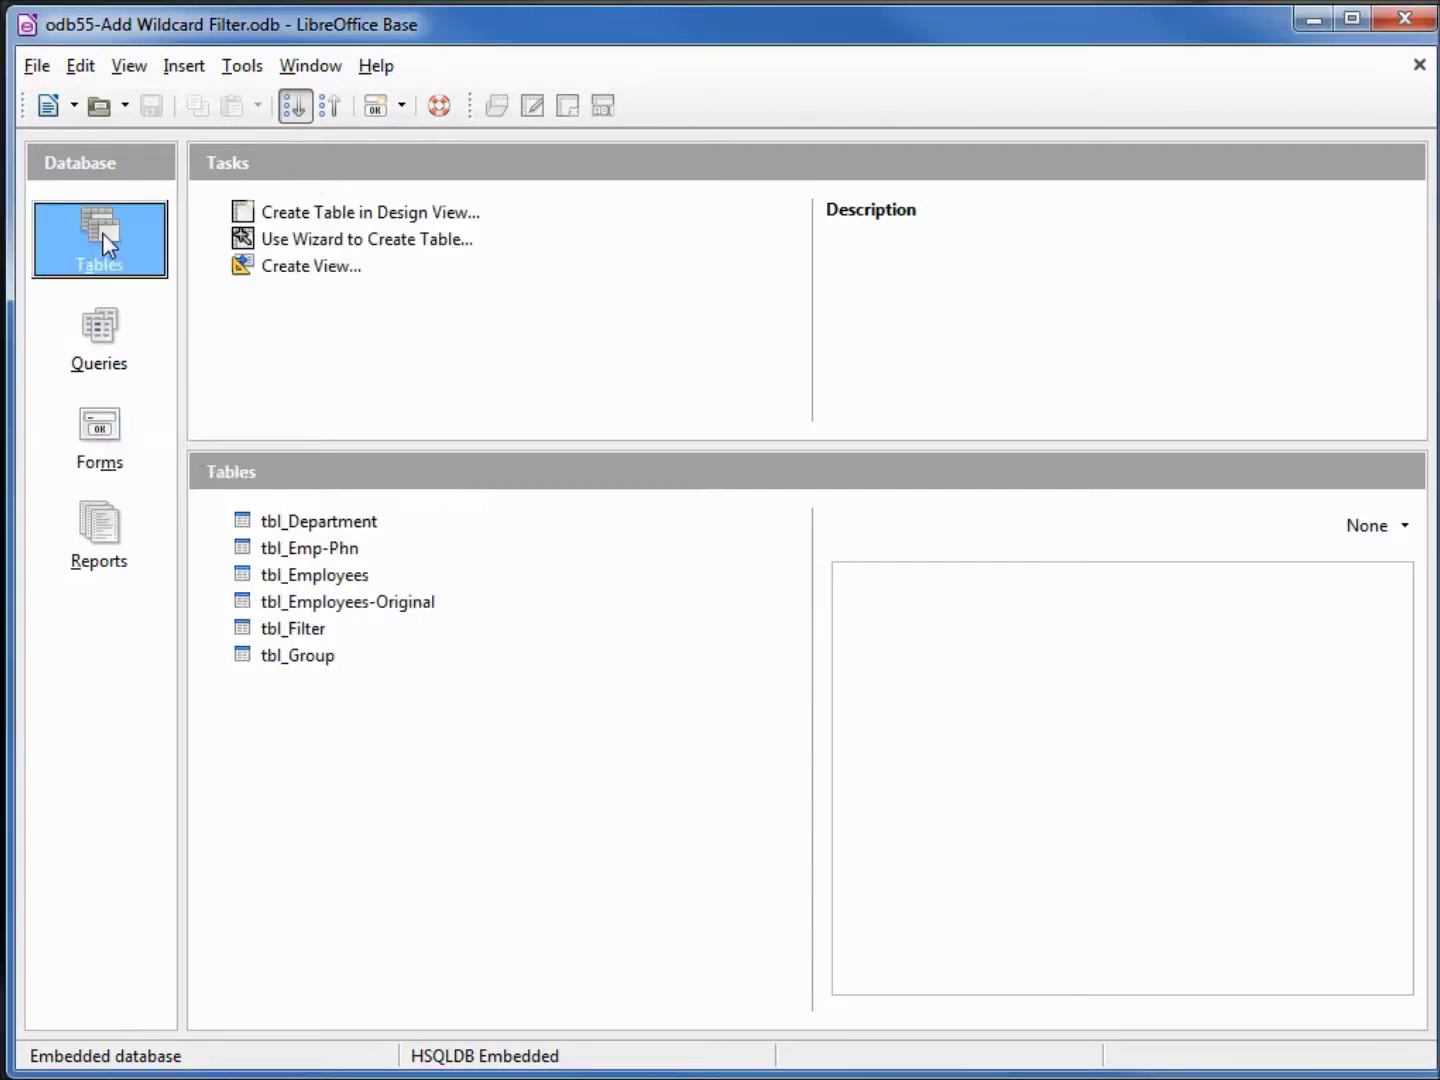
click(304, 630)
right_click(303, 628)
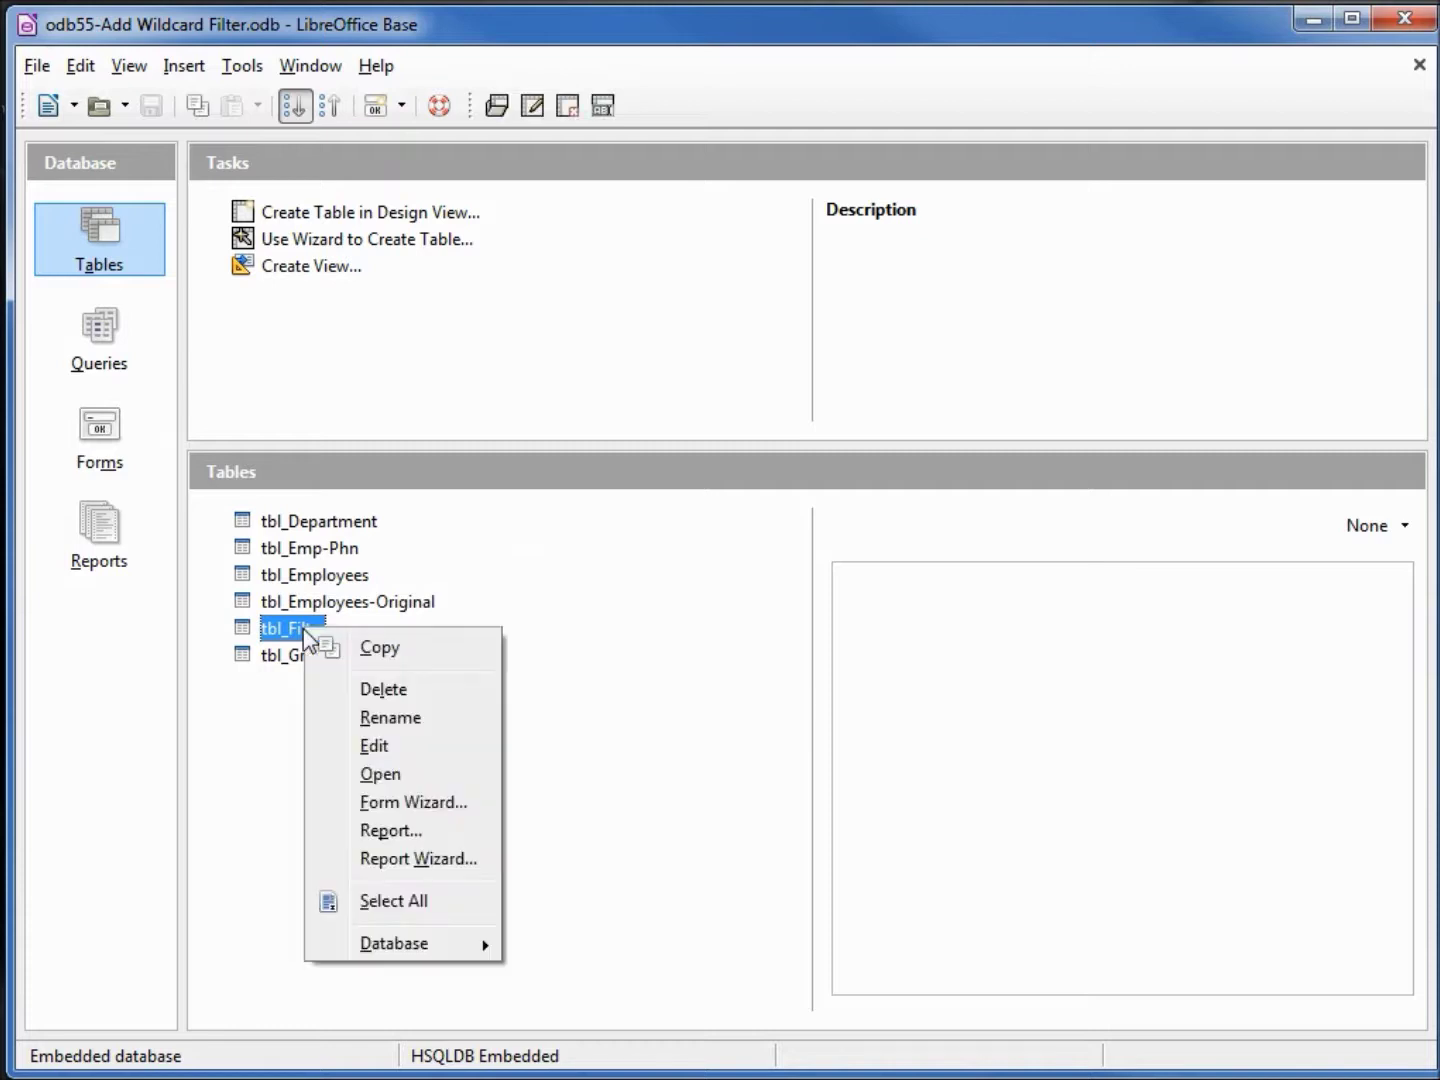
click(393, 744)
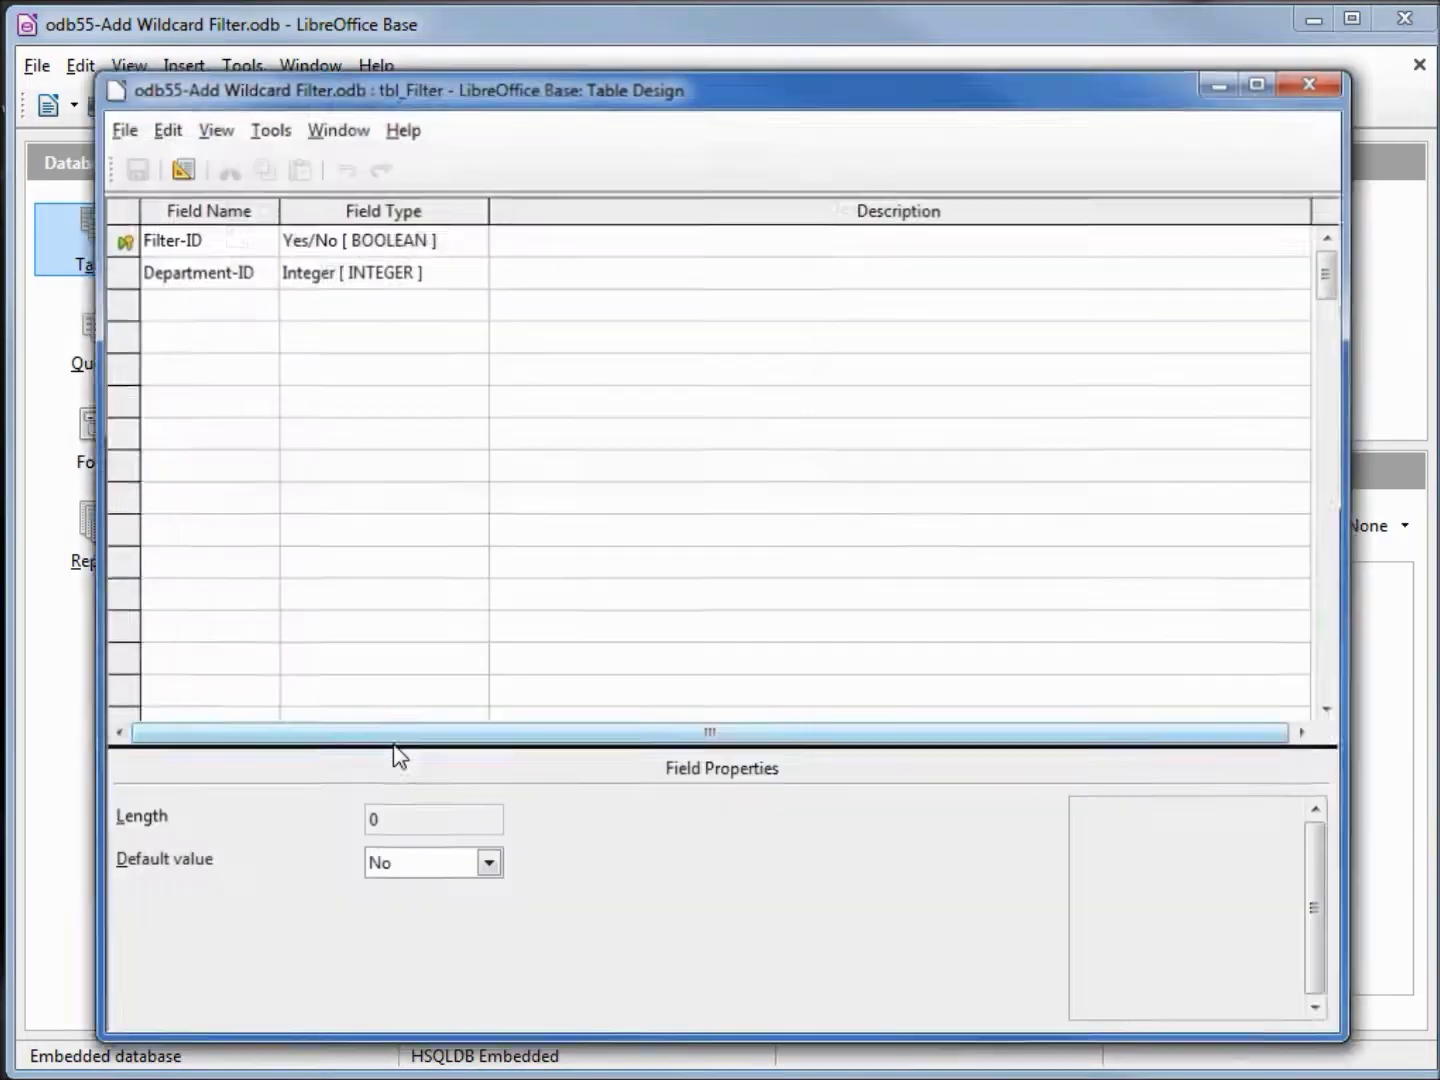
click(193, 300)
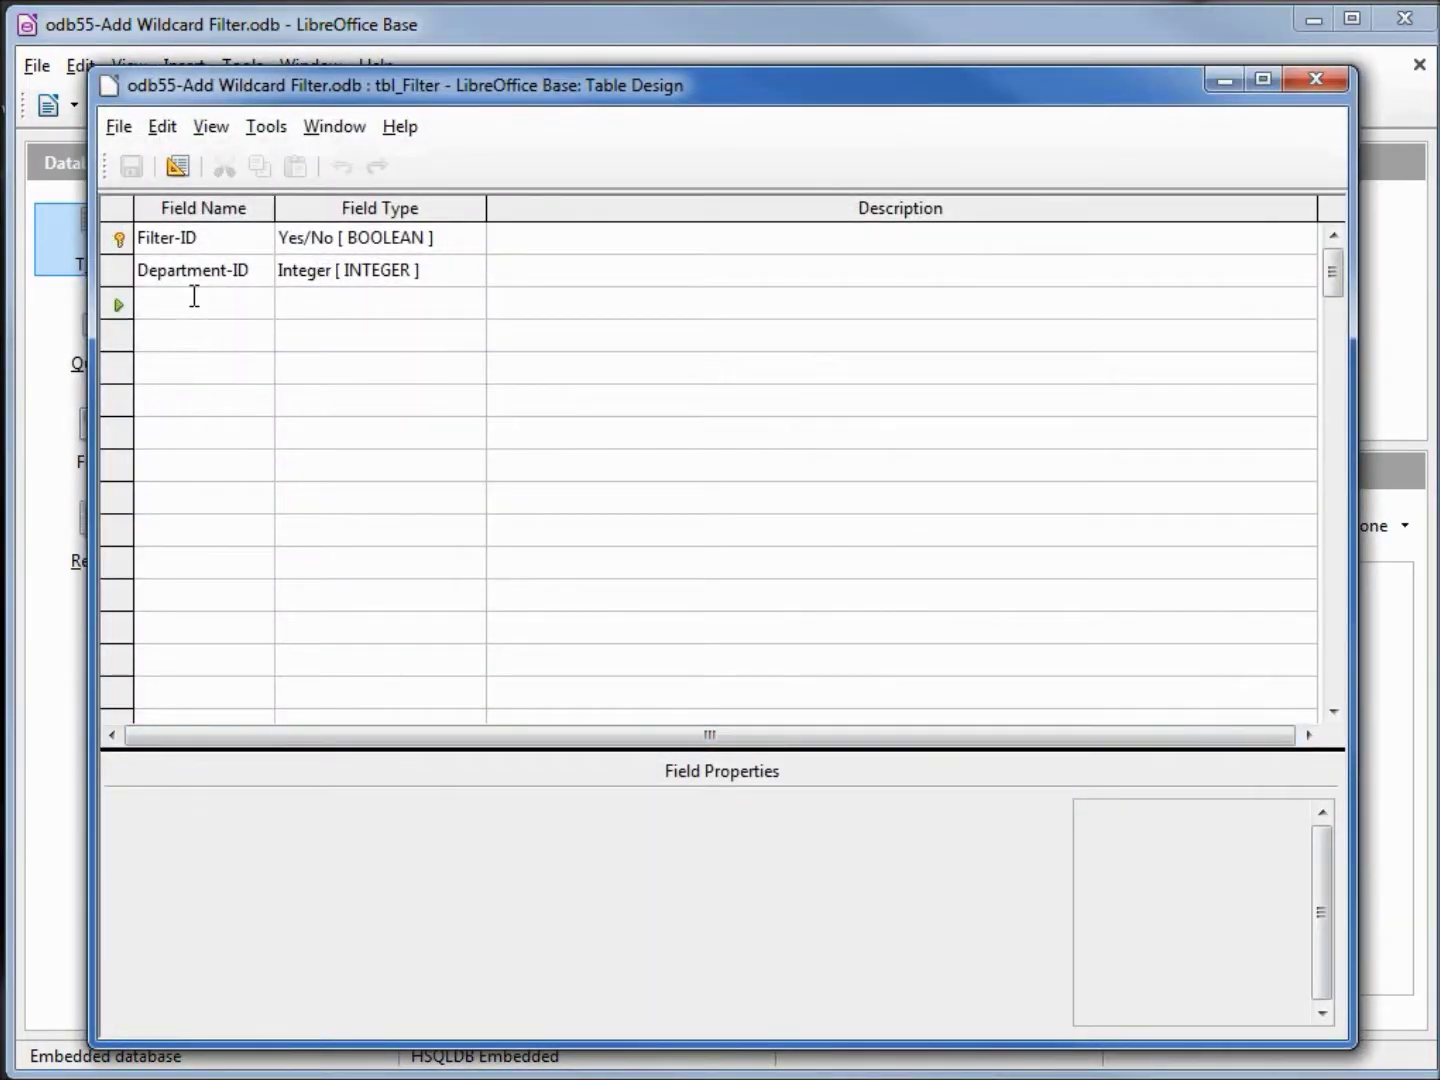
text(La)
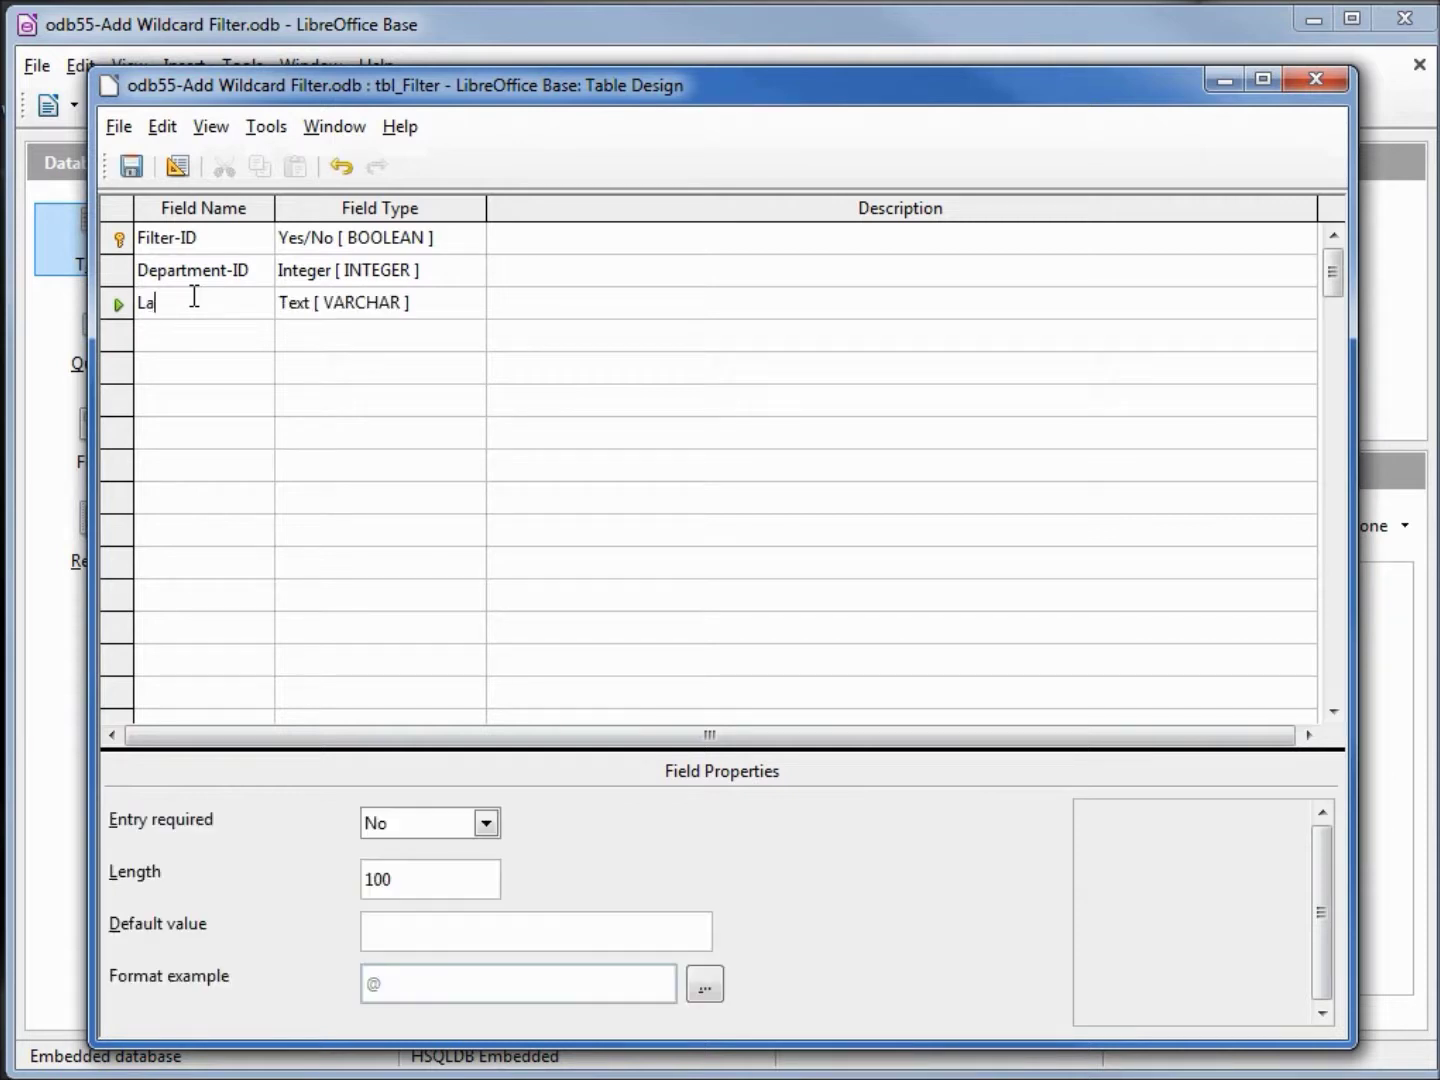
text(st Name)
key(ctrl+s)
click(1315, 80)
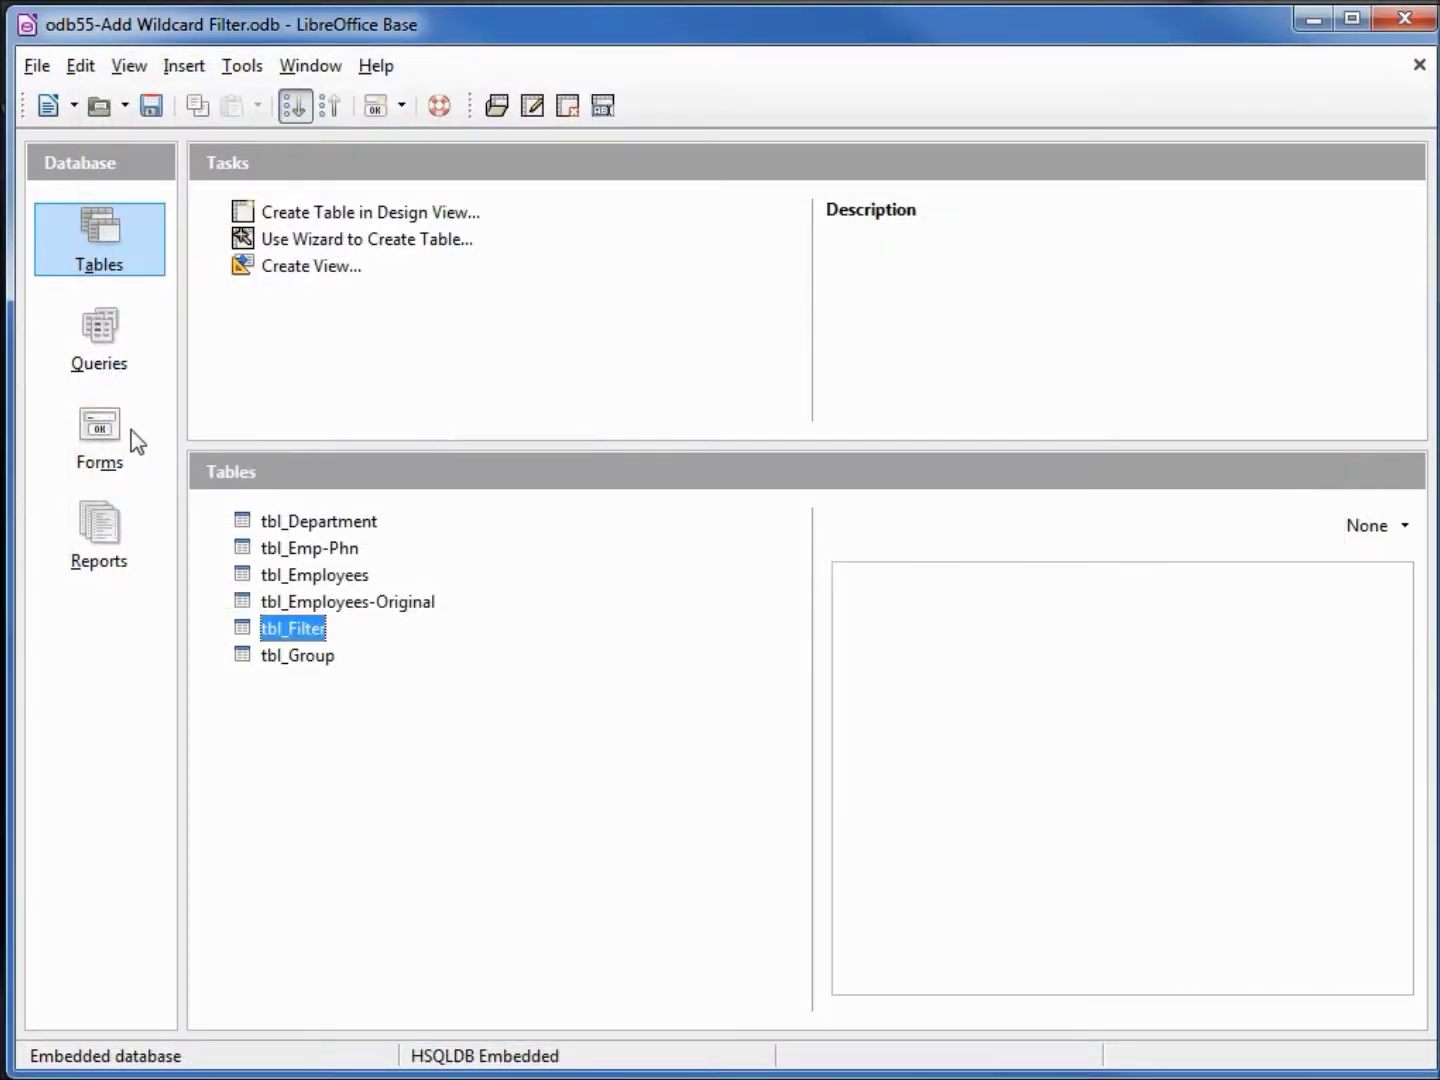
Step: Copy the 'odb54-View by Department - pt2' form and paste it into the Forms list
click(97, 433)
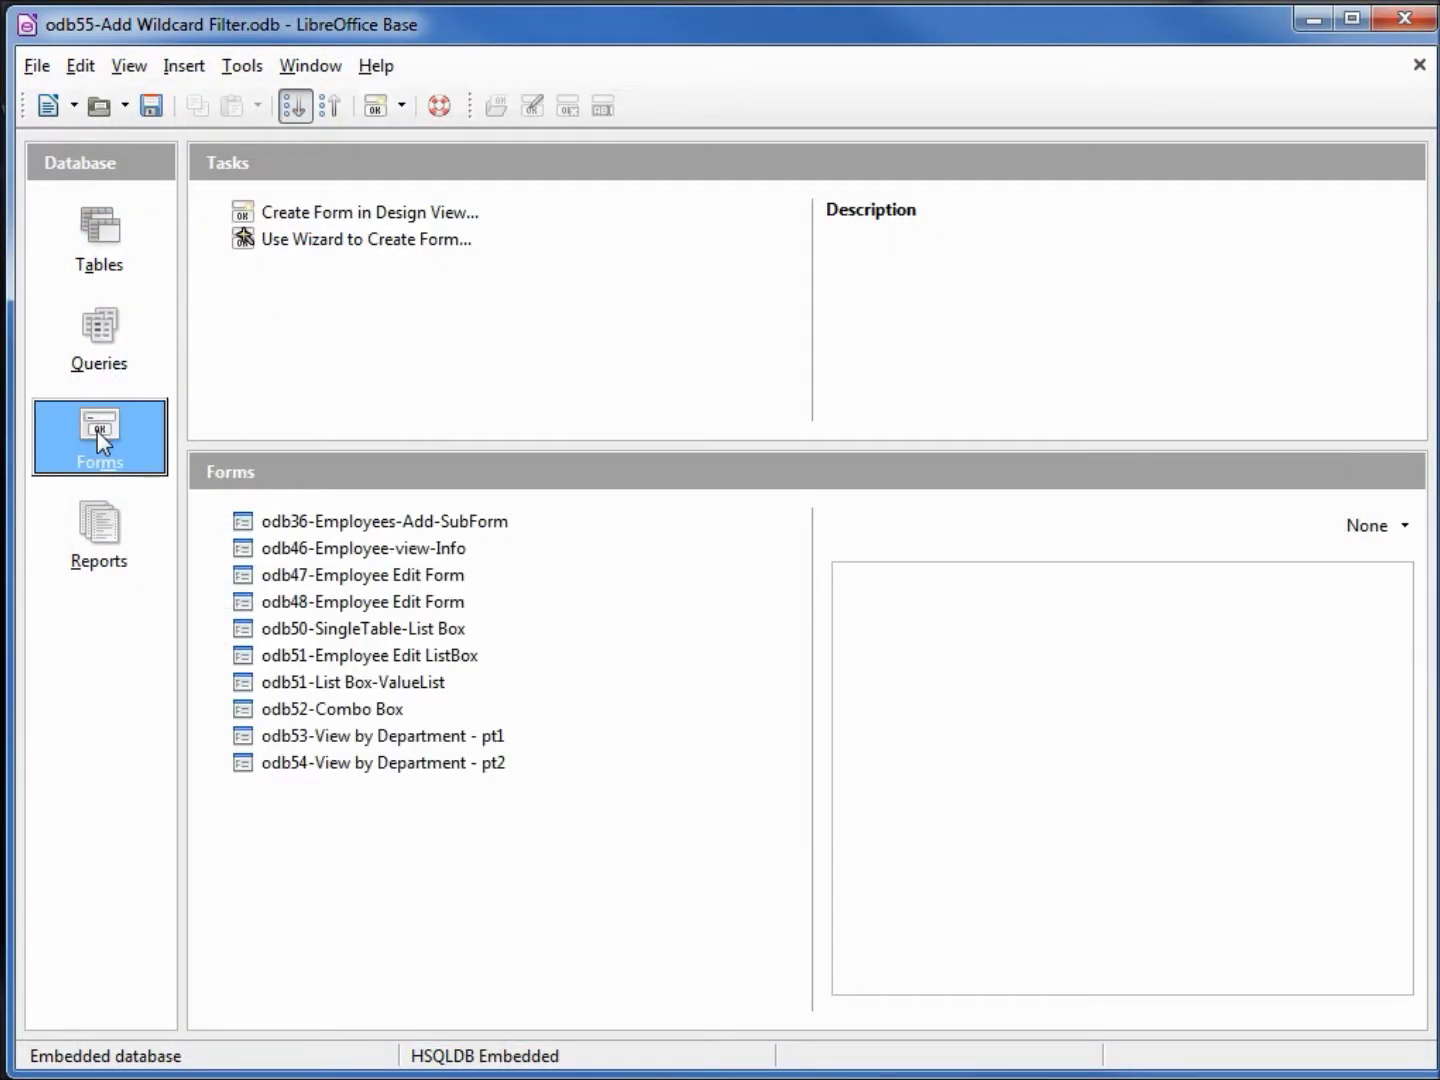
click(349, 765)
right_click(351, 772)
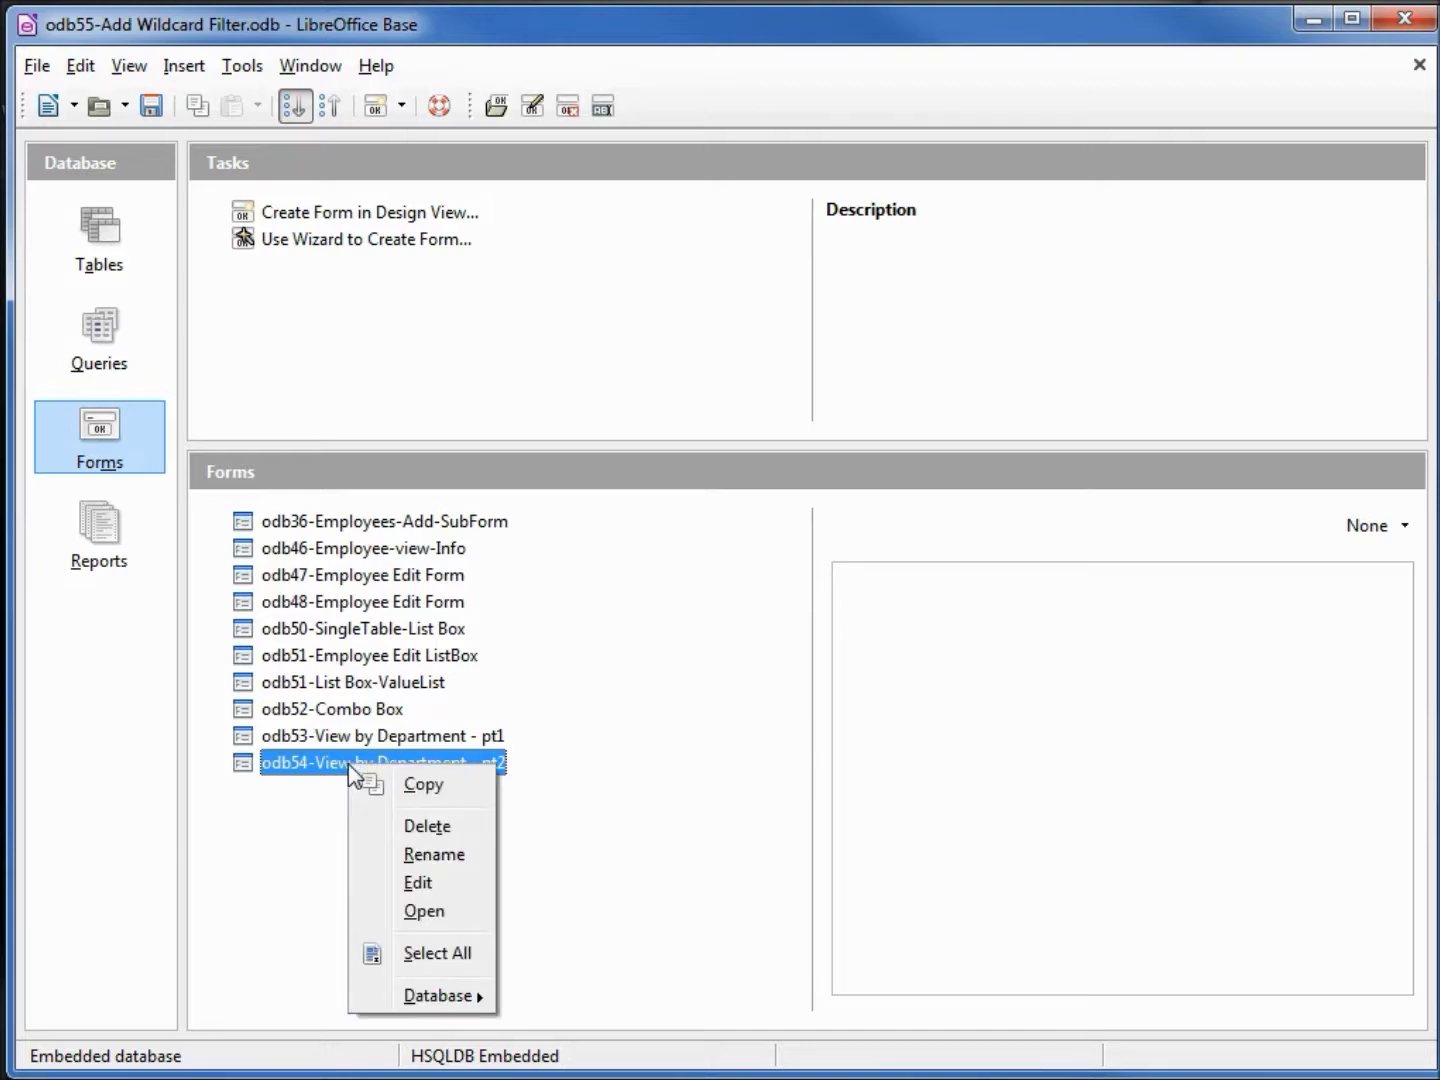
click(423, 786)
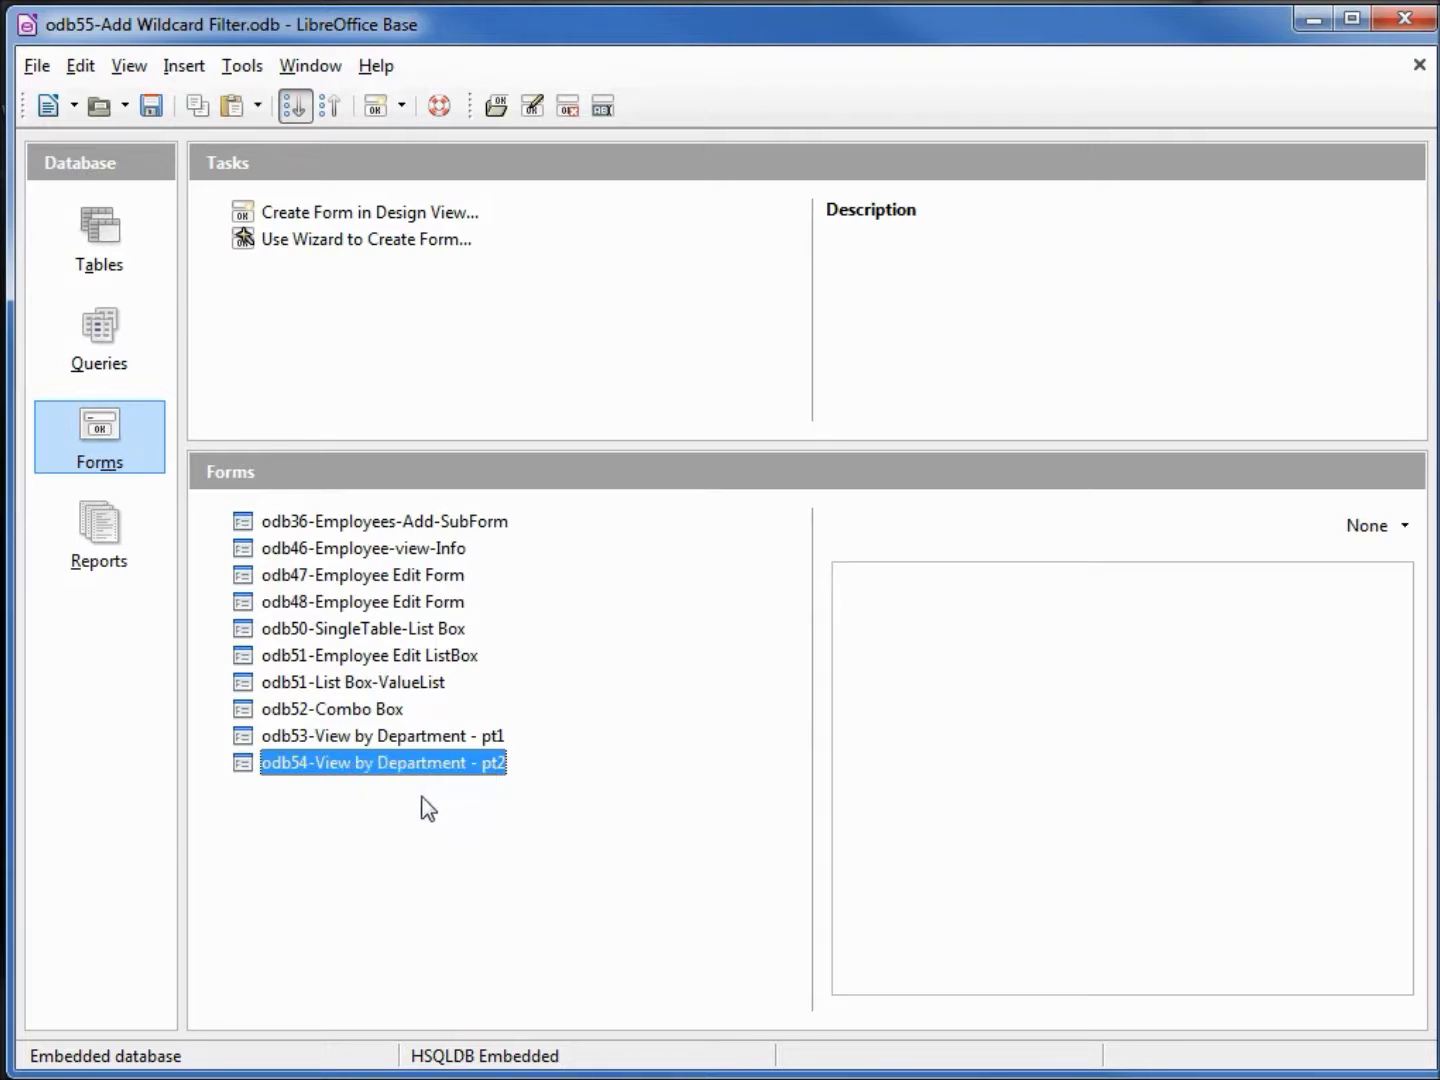
right_click(428, 808)
click(447, 842)
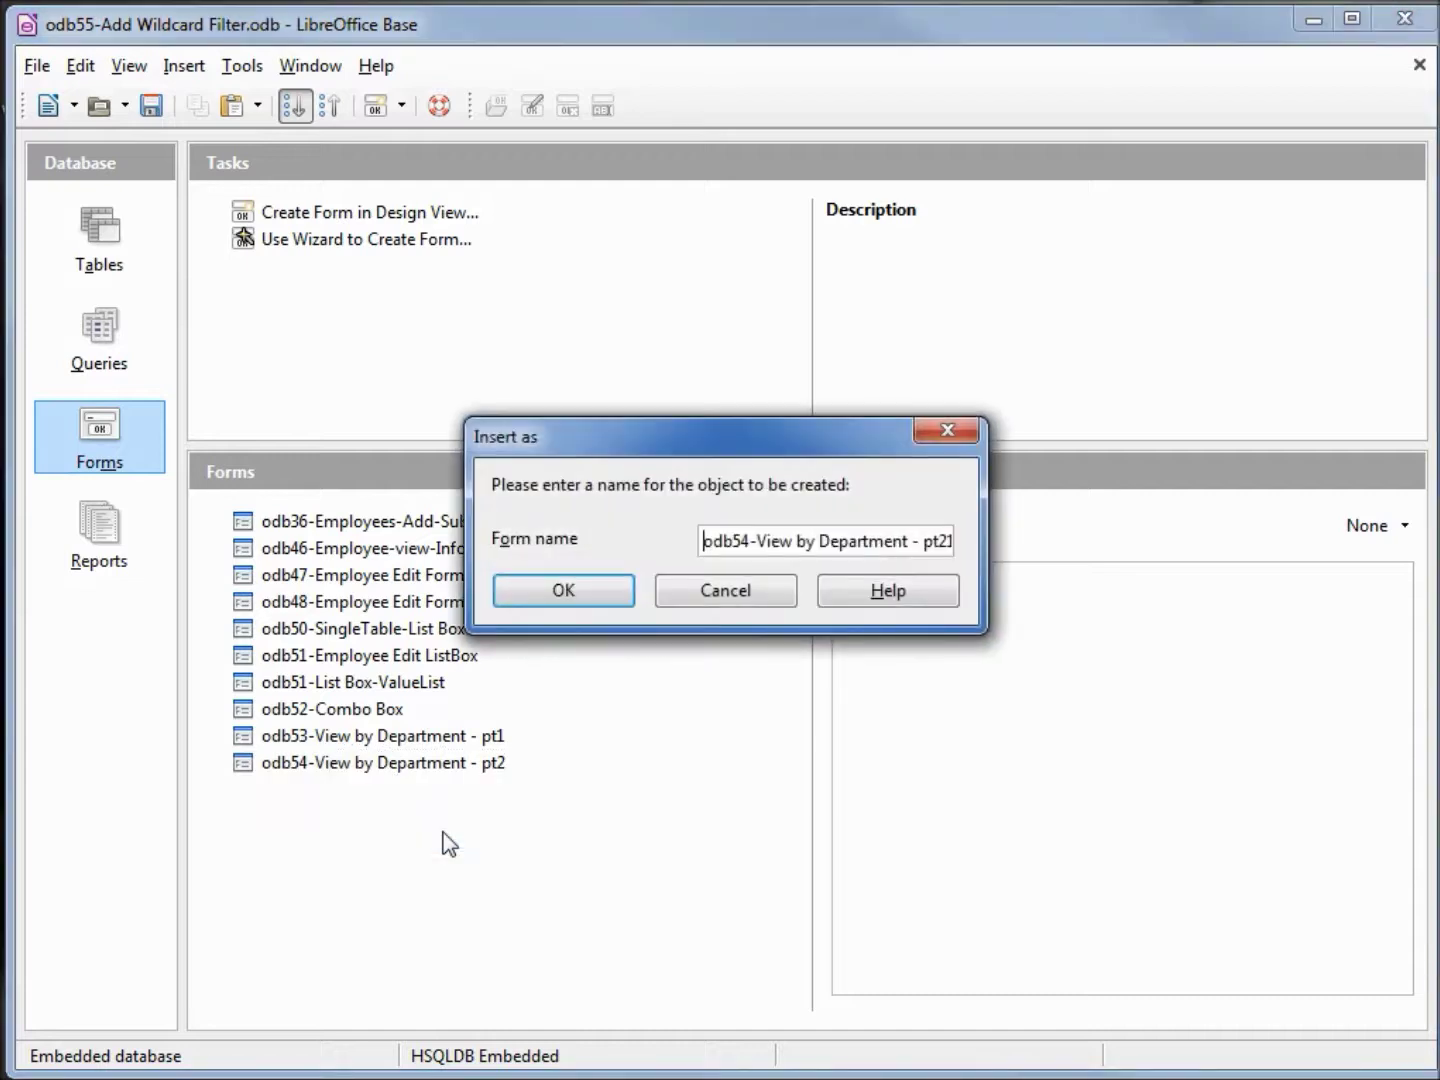
Step: Name the pasted form 'odb55-add Wildcard' and confirm it
triple_click(719, 541)
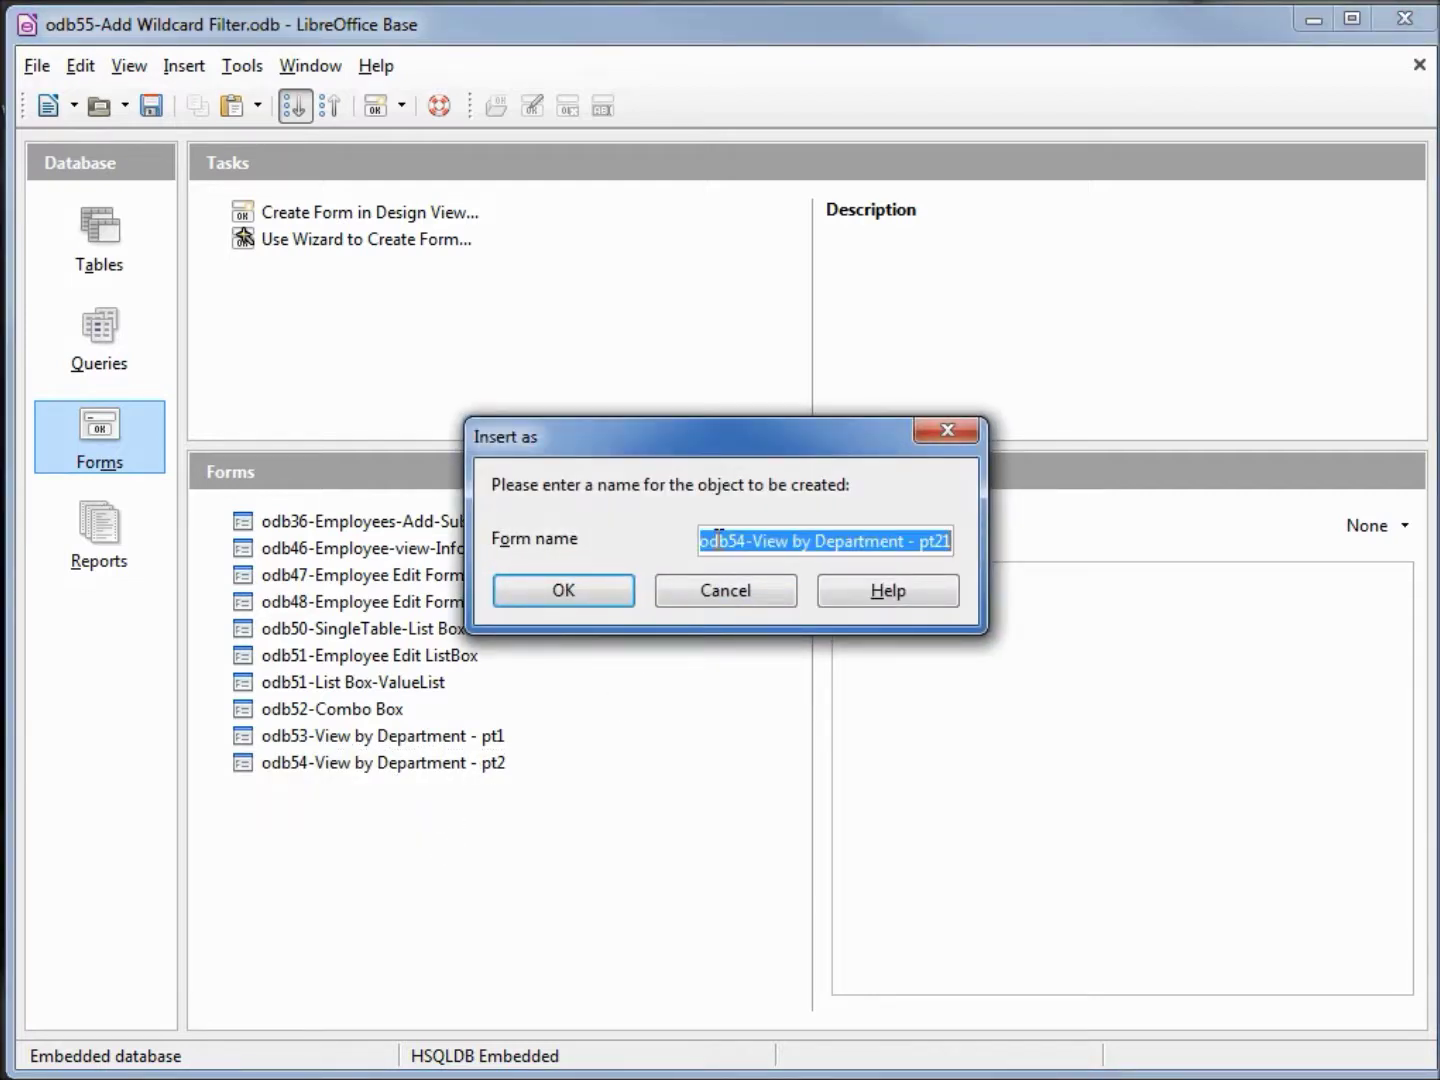
key(BackSpace)
text(odb55-add Wildcard)
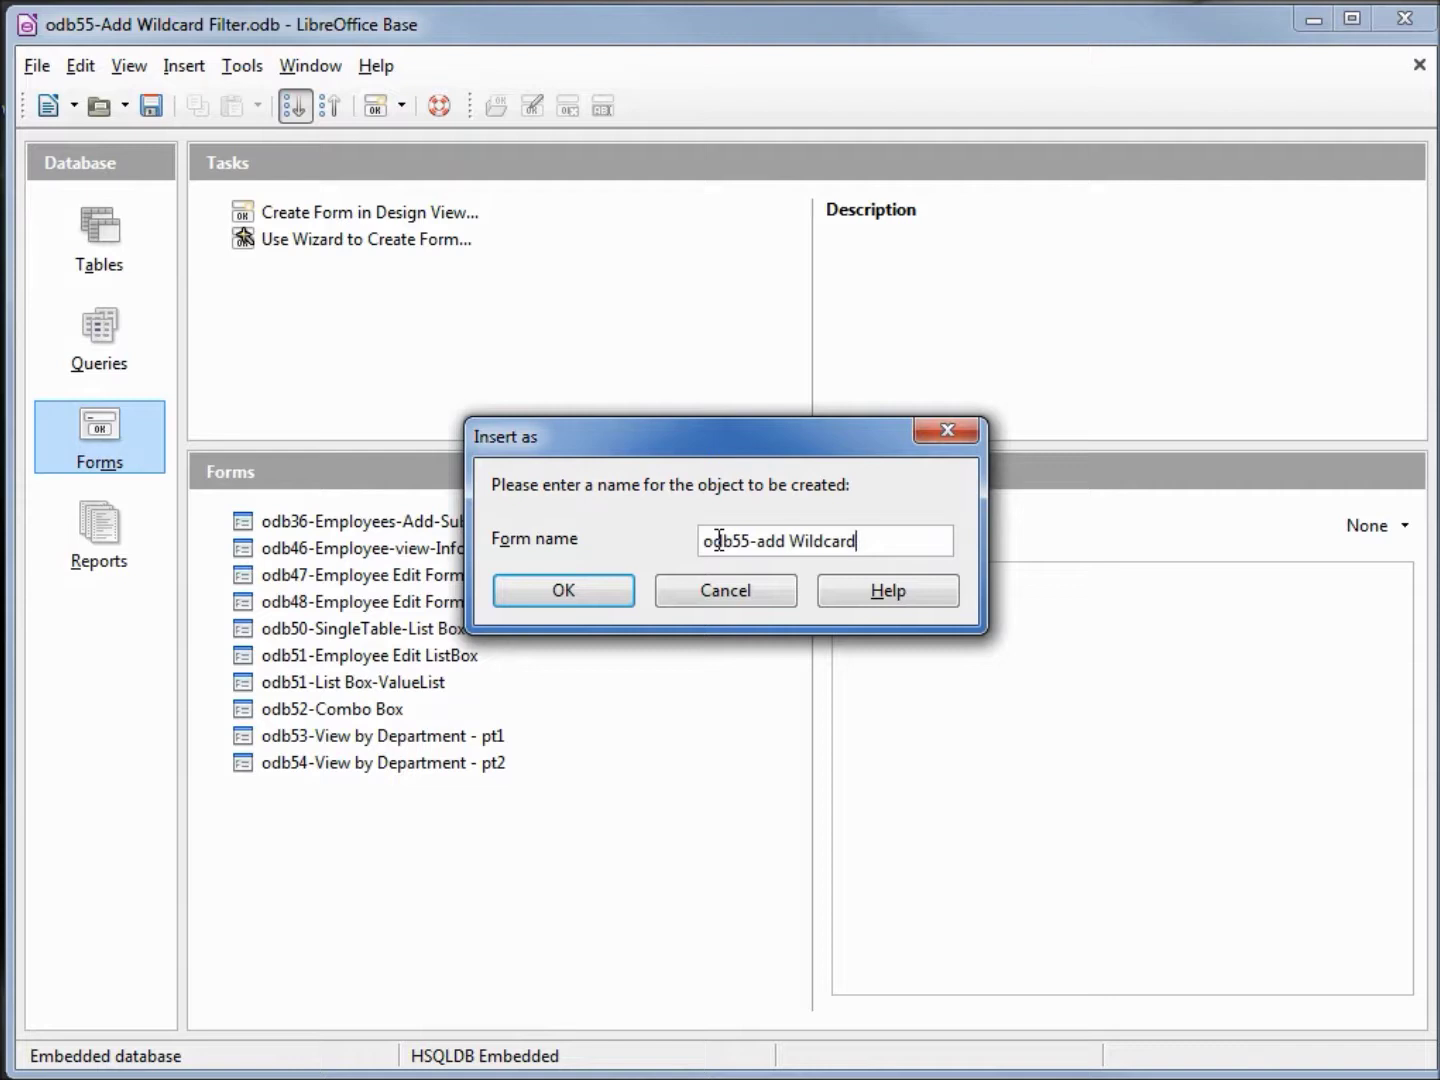
click(589, 590)
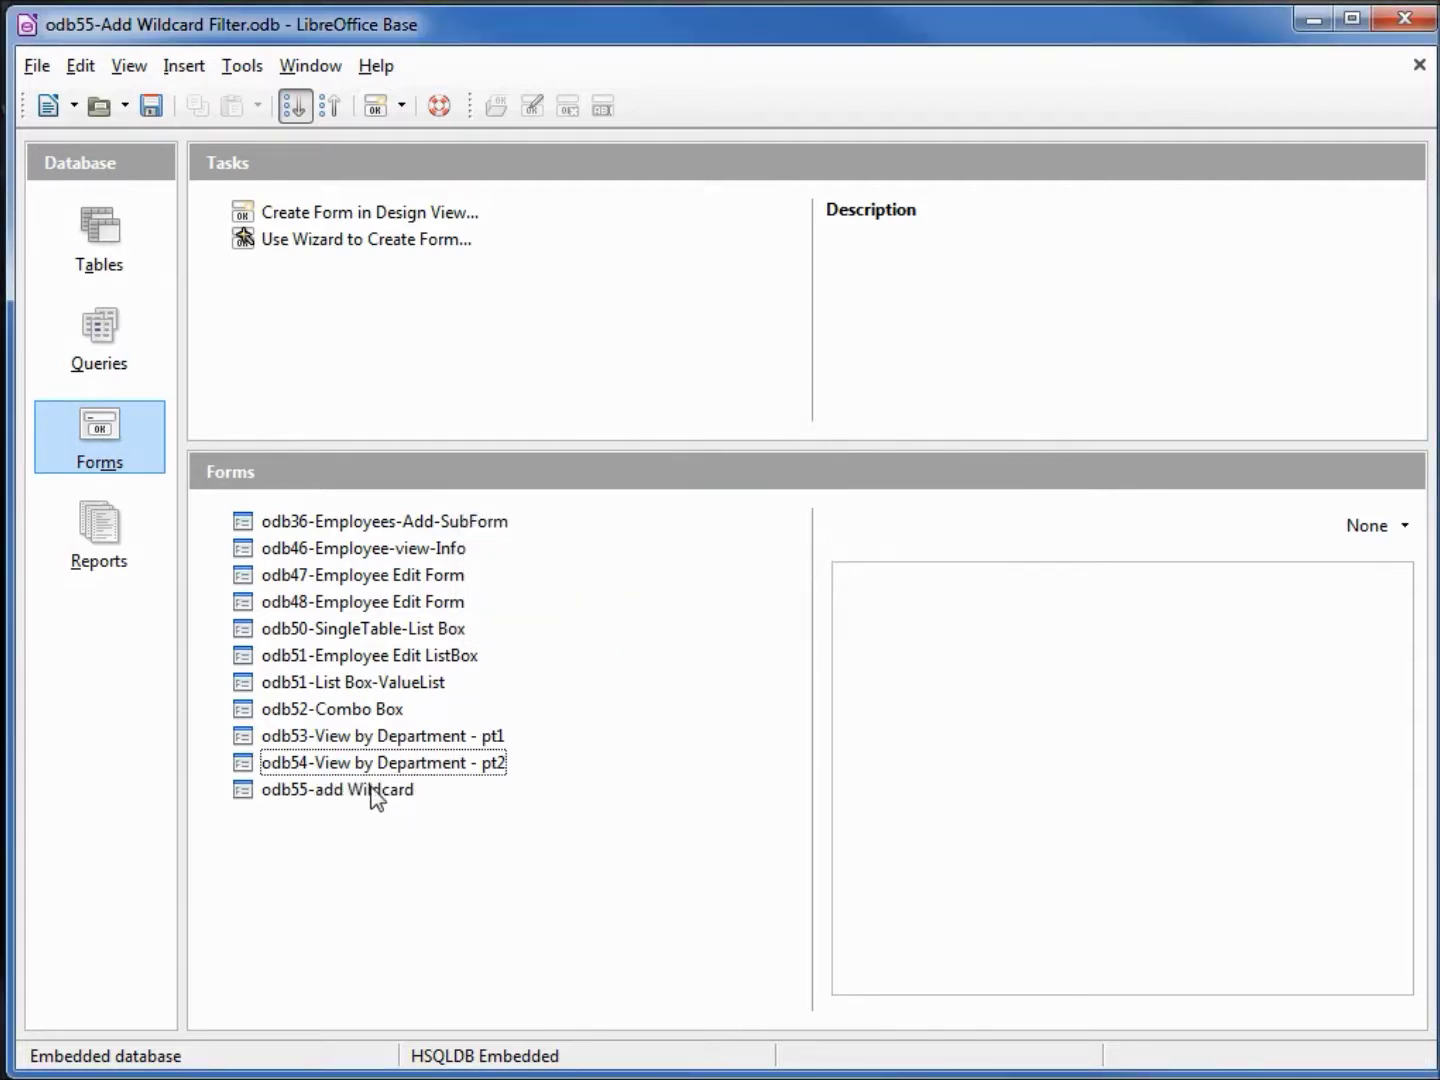
right_click(370, 789)
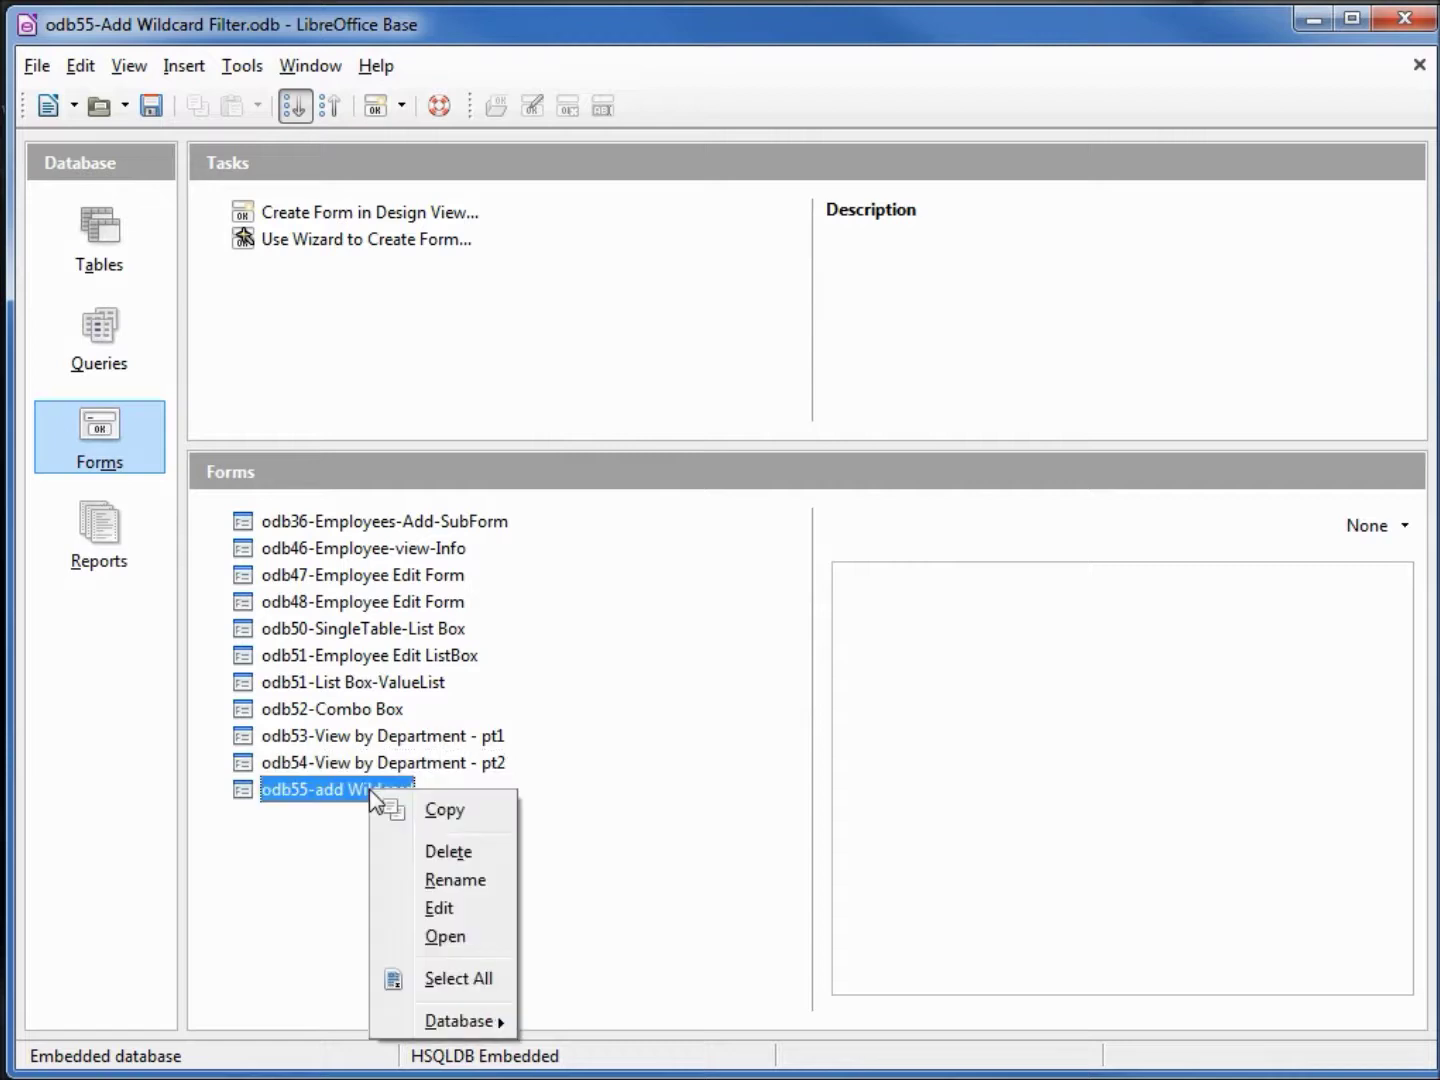
Step: Open 'odb55-add Wildcard' in design mode and add the Last Name field to the main Form
click(450, 912)
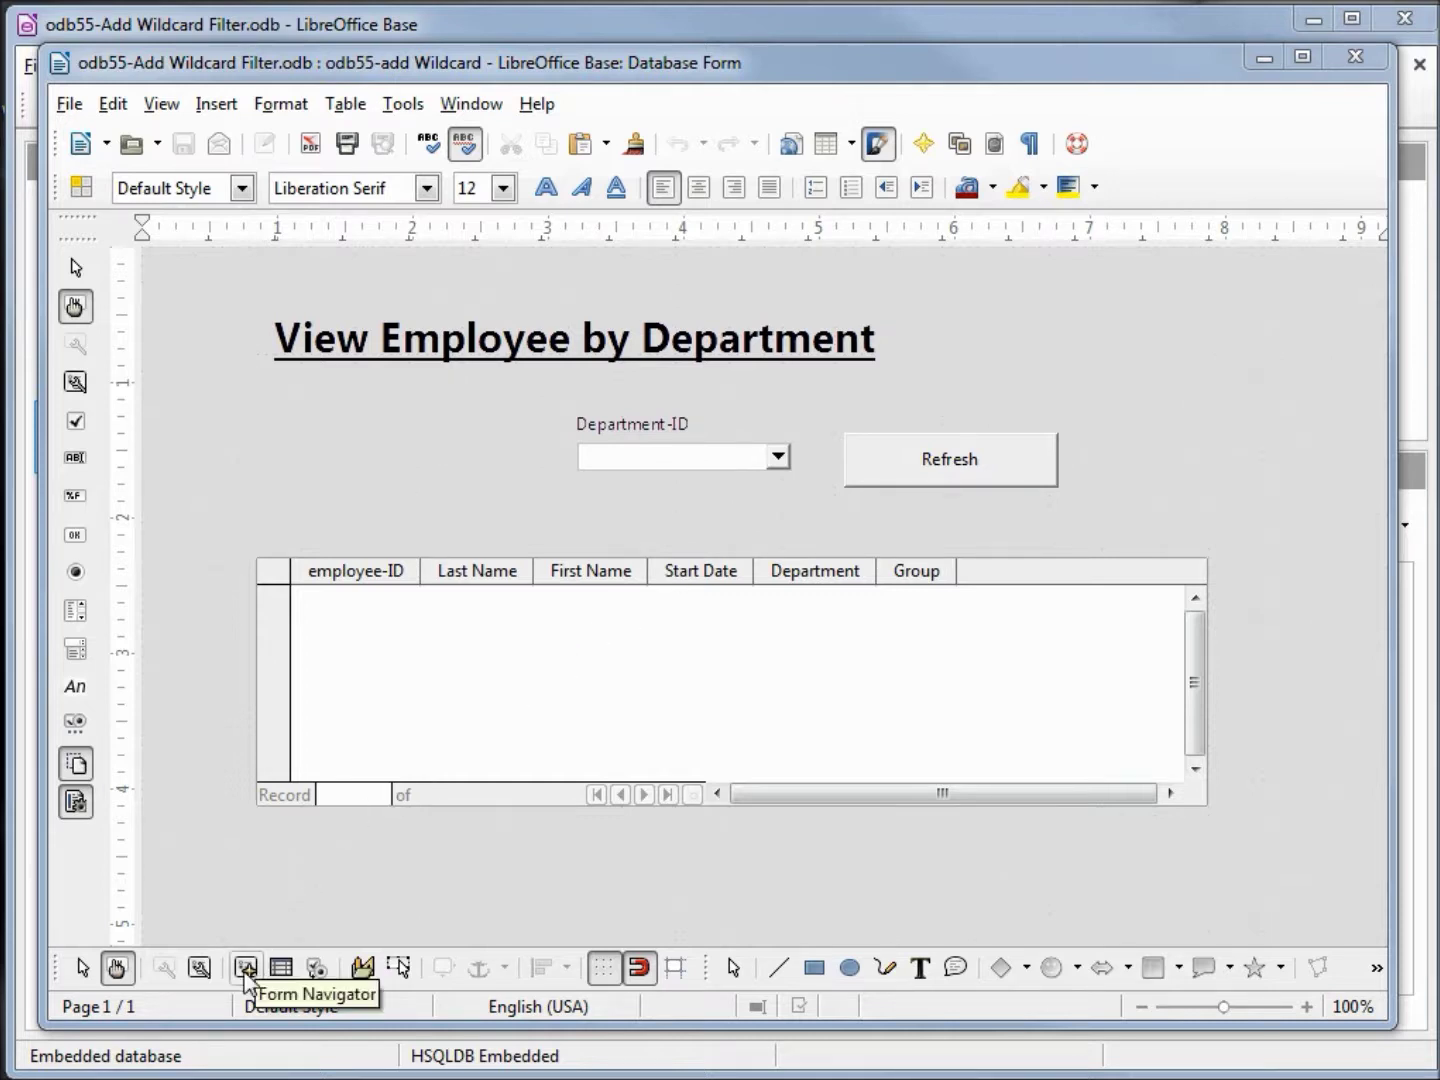
click(246, 972)
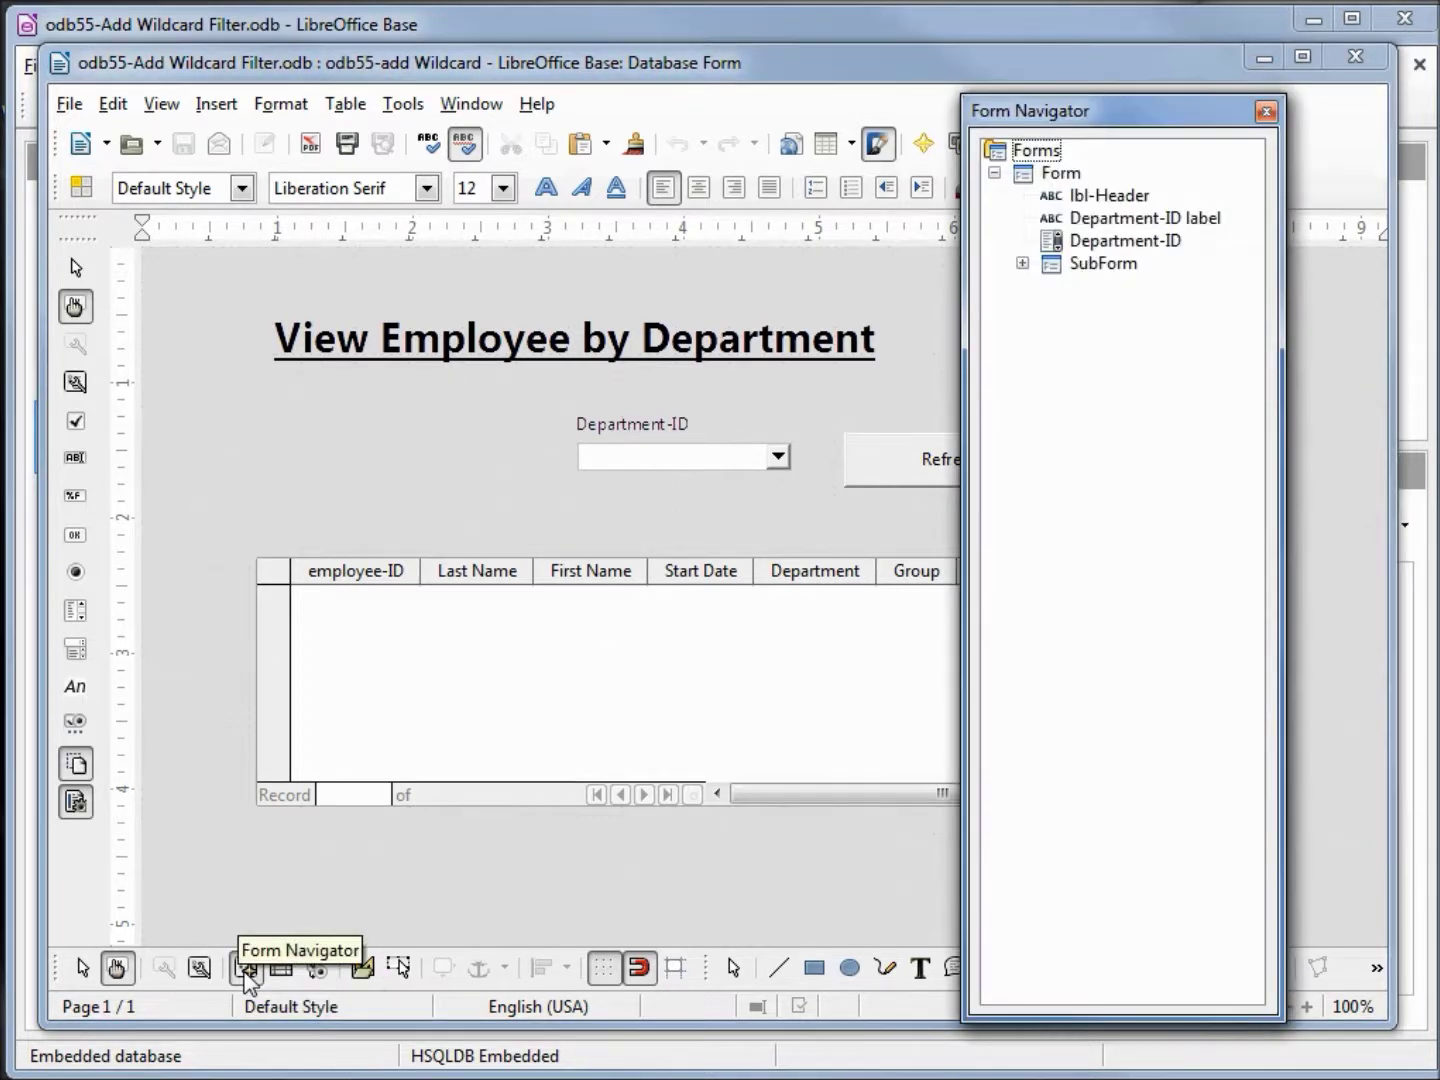
click(1066, 180)
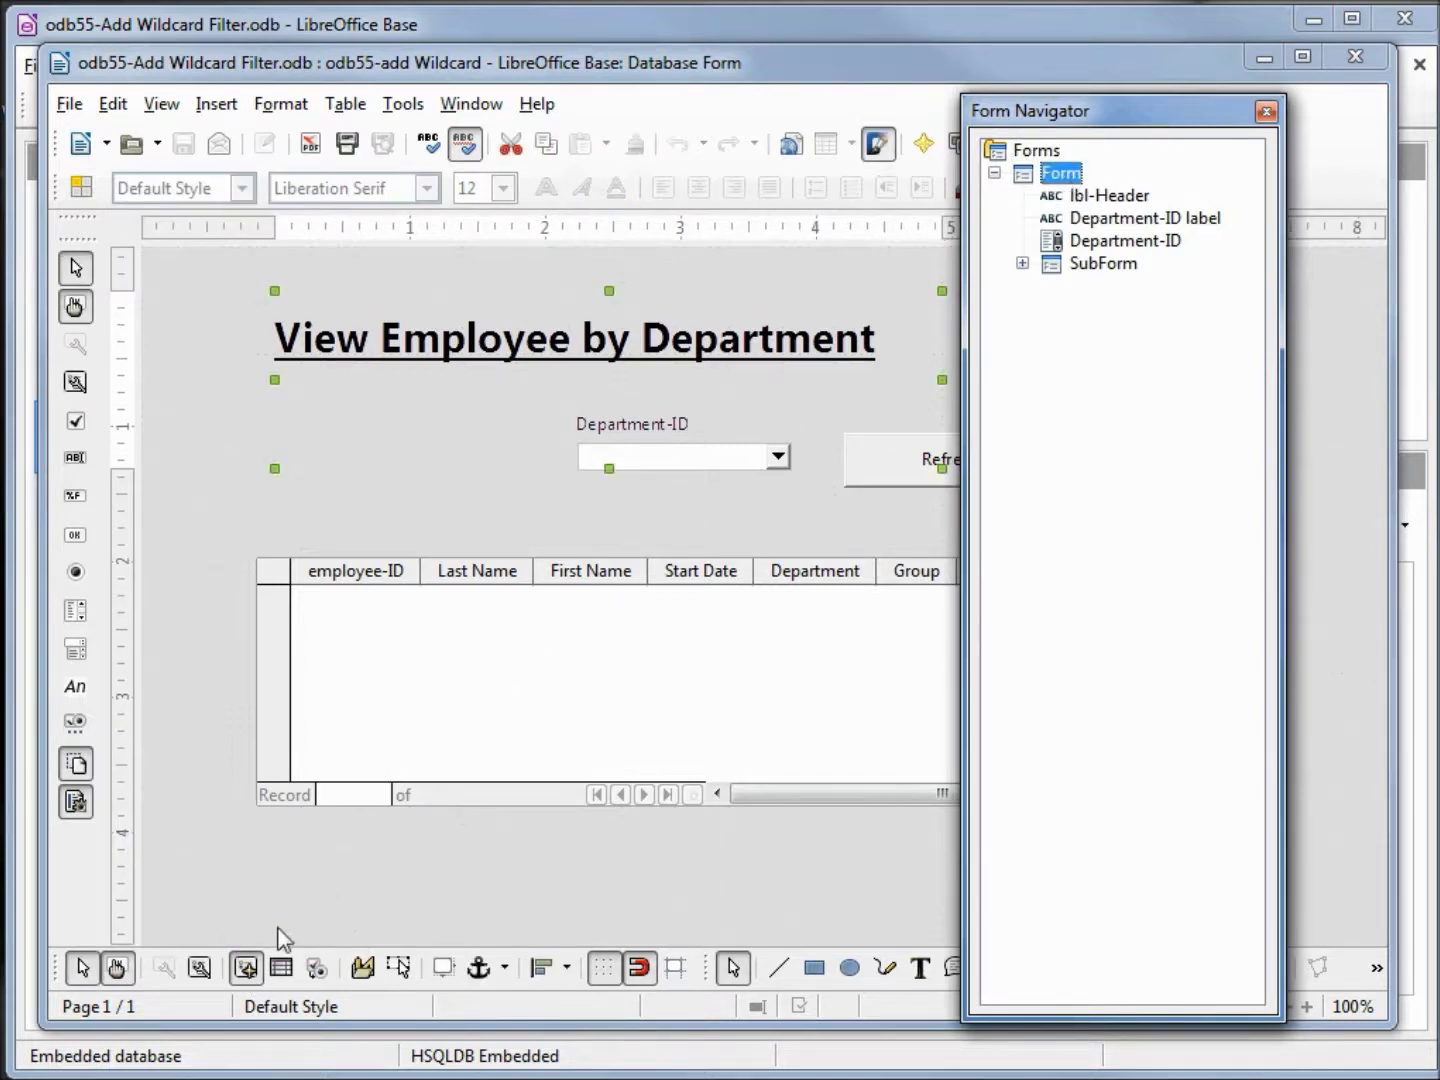
click(280, 978)
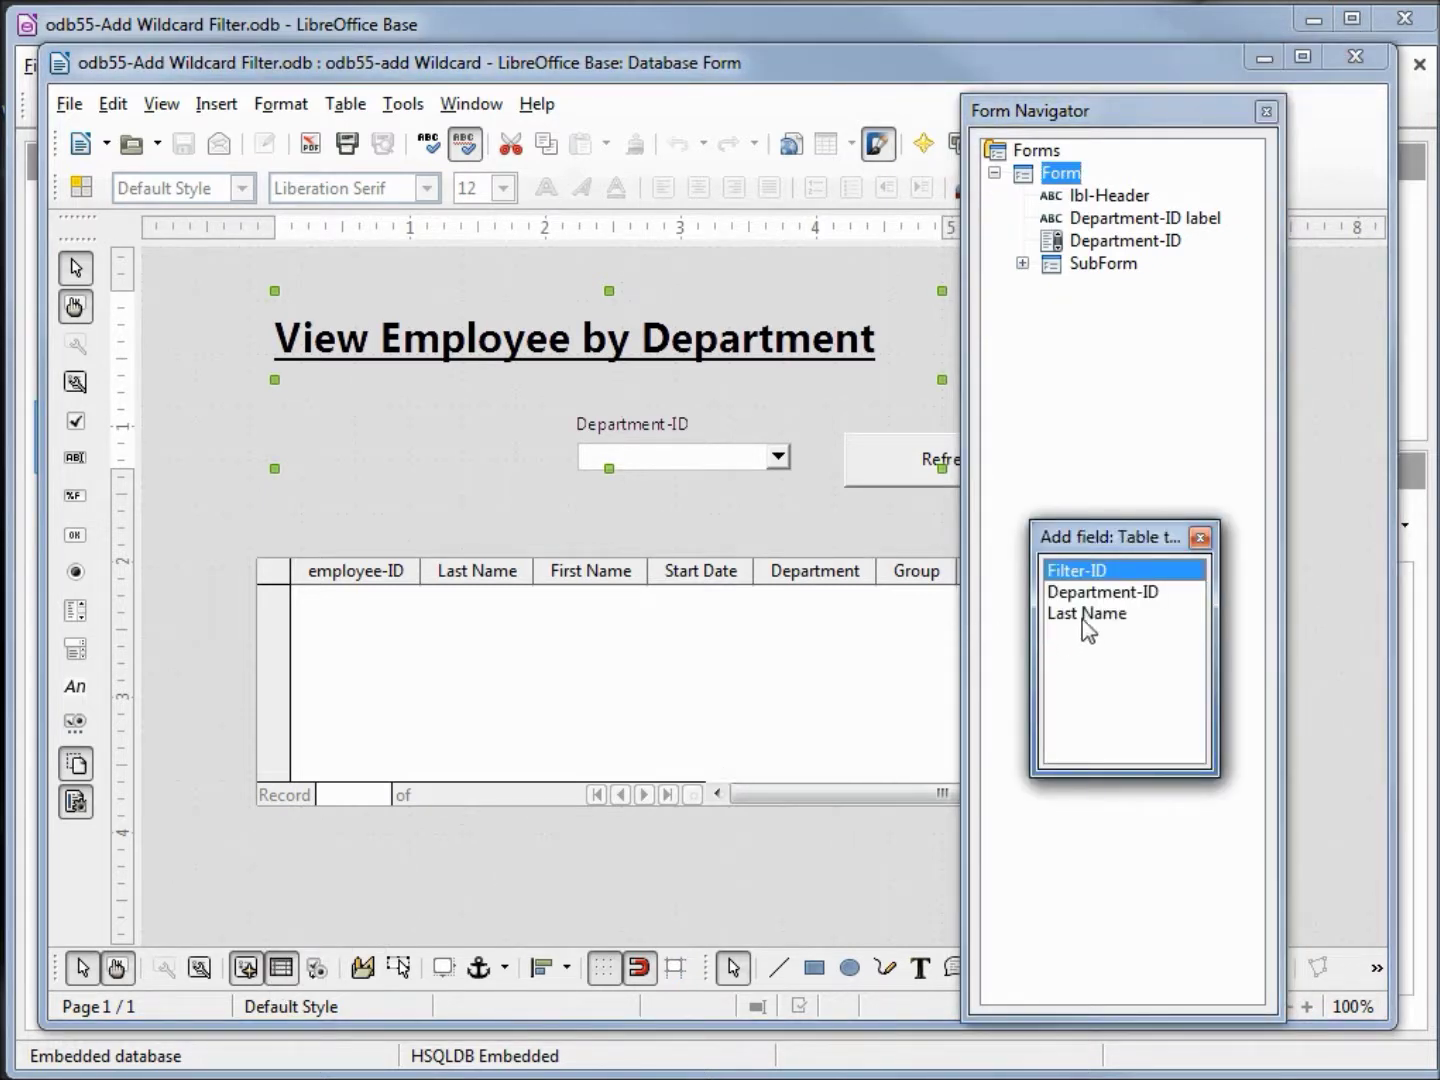
double_click(1088, 617)
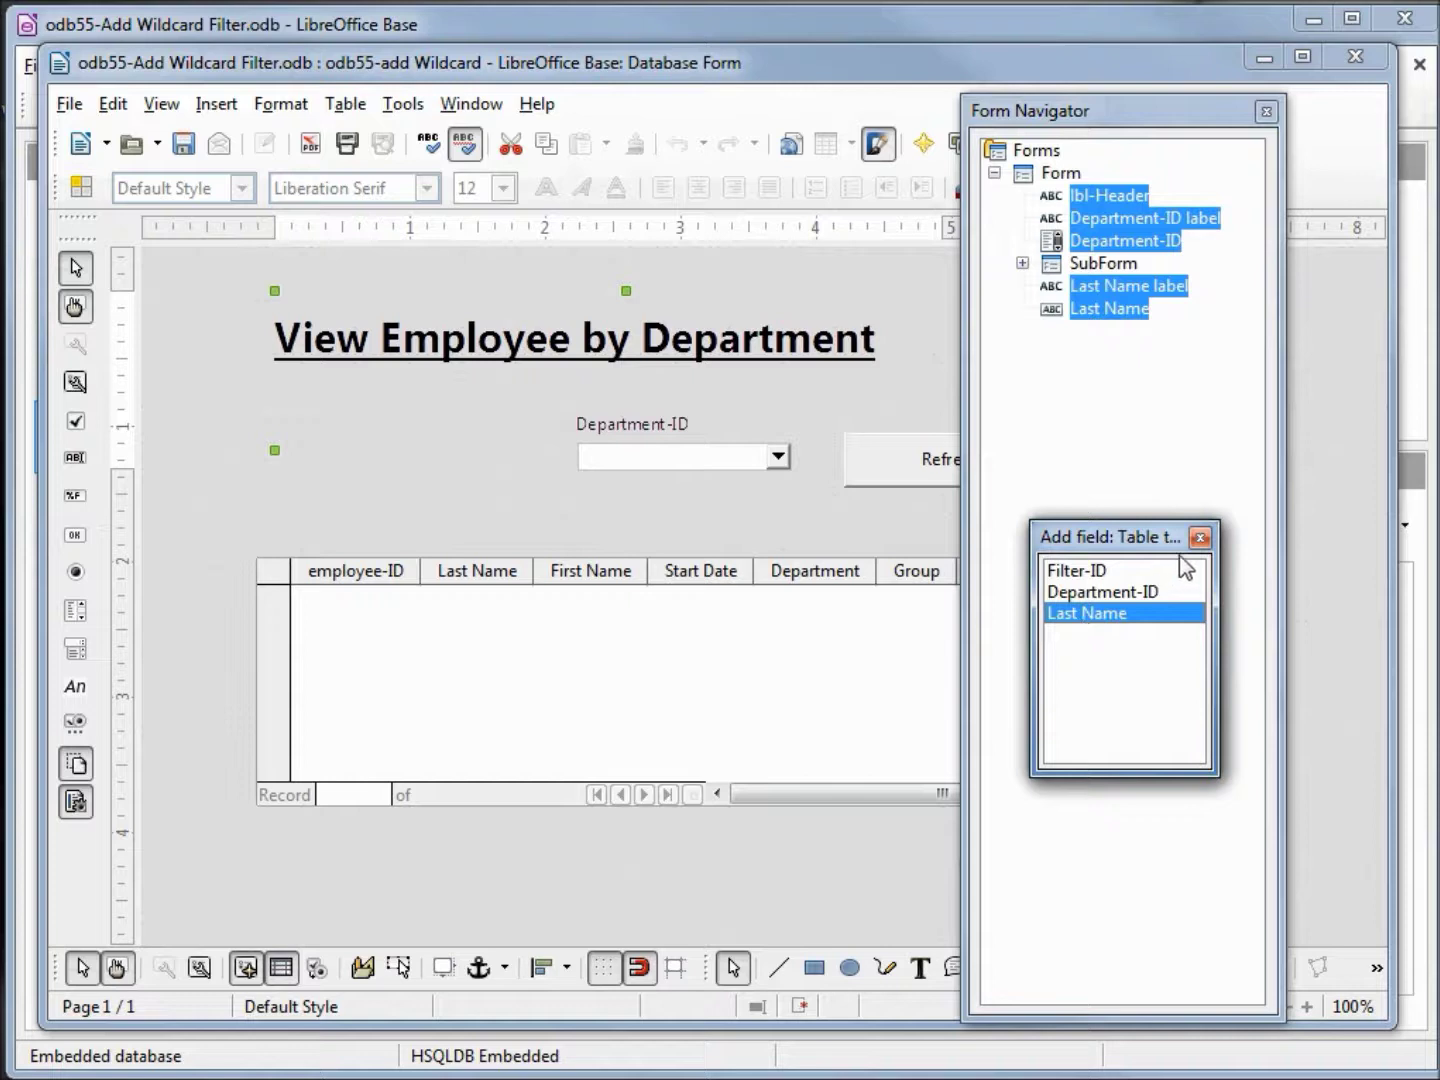
click(1201, 537)
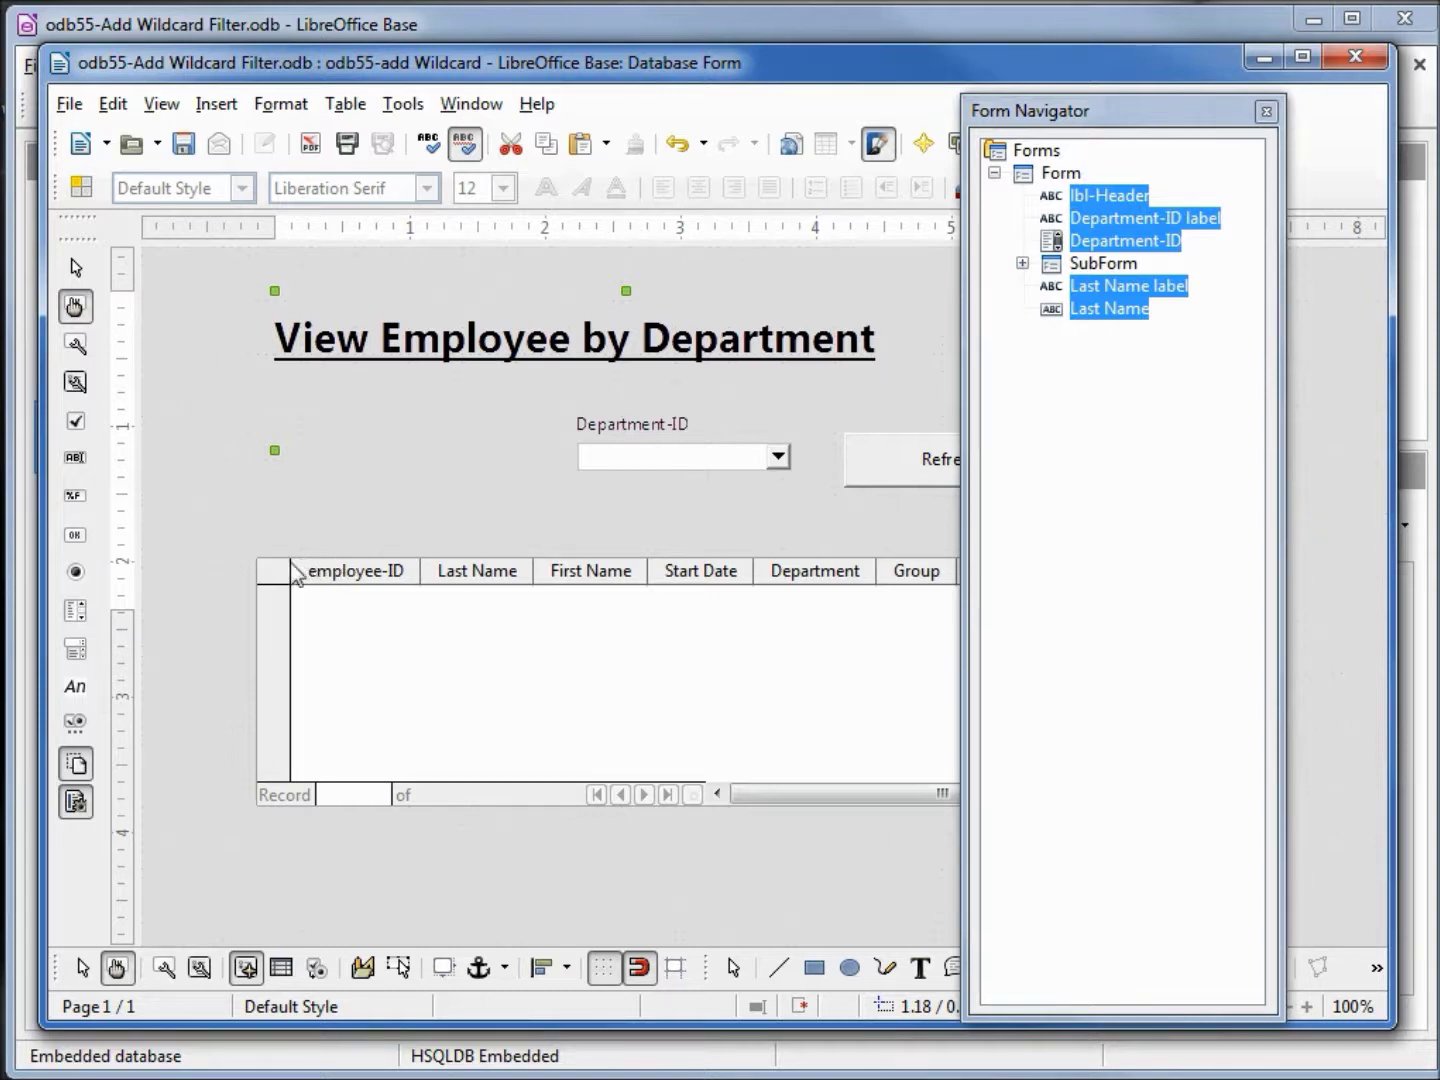
Step: Temporarily delete and restore the employee grid, then select the Last Name label and field together
click(264, 561)
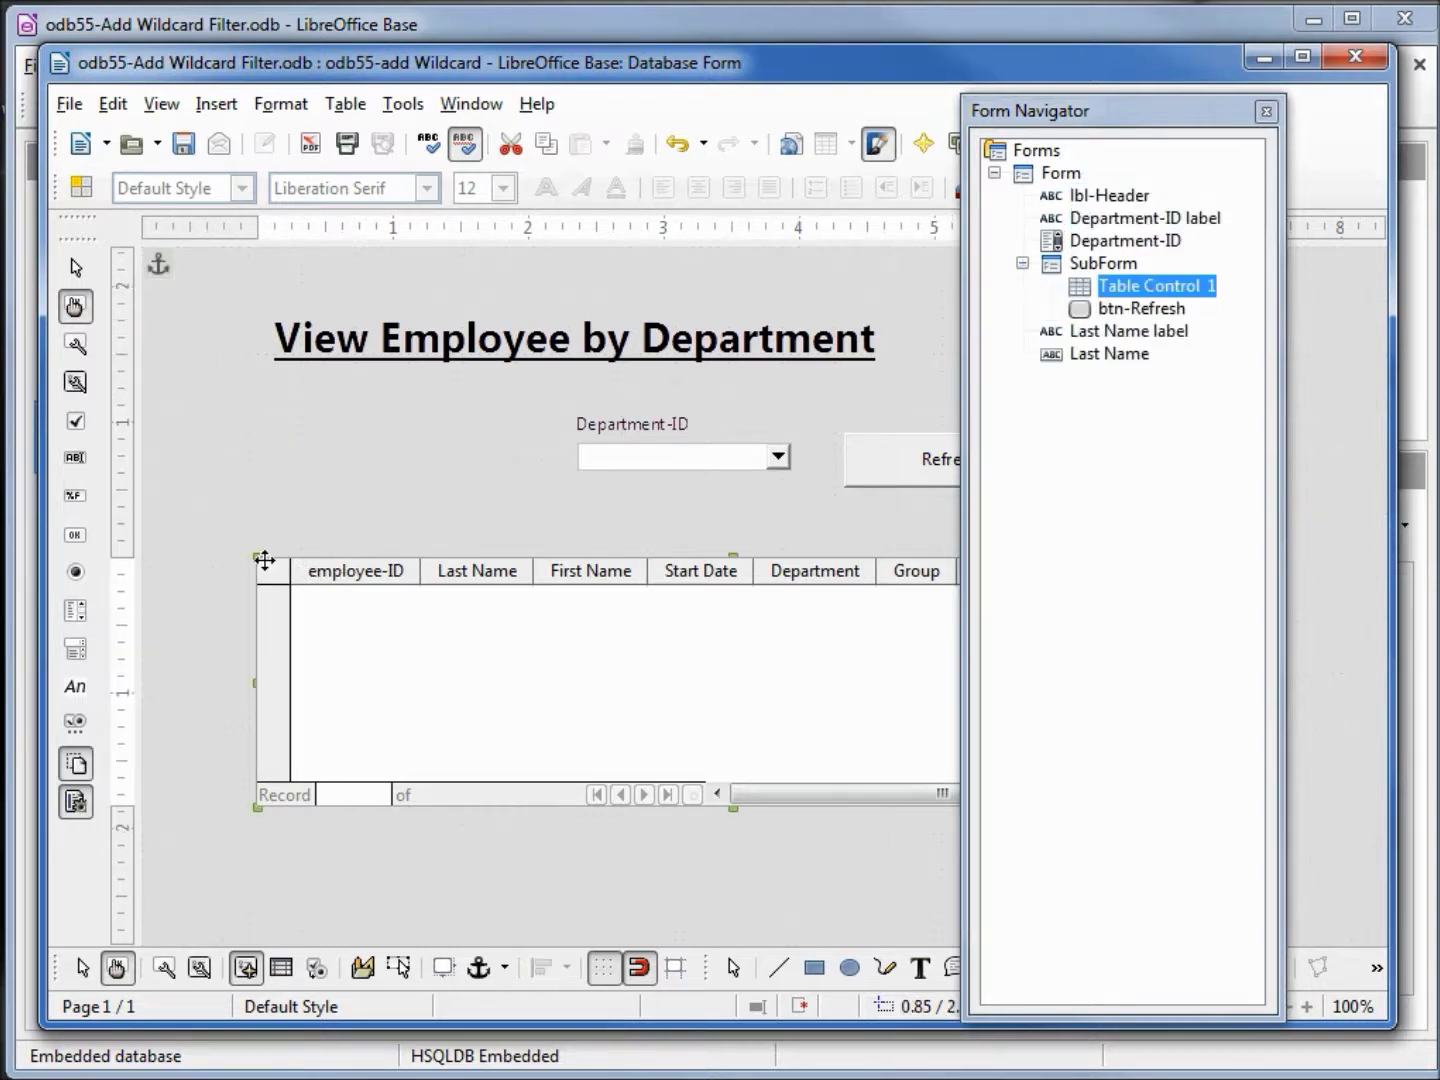
key(Delete)
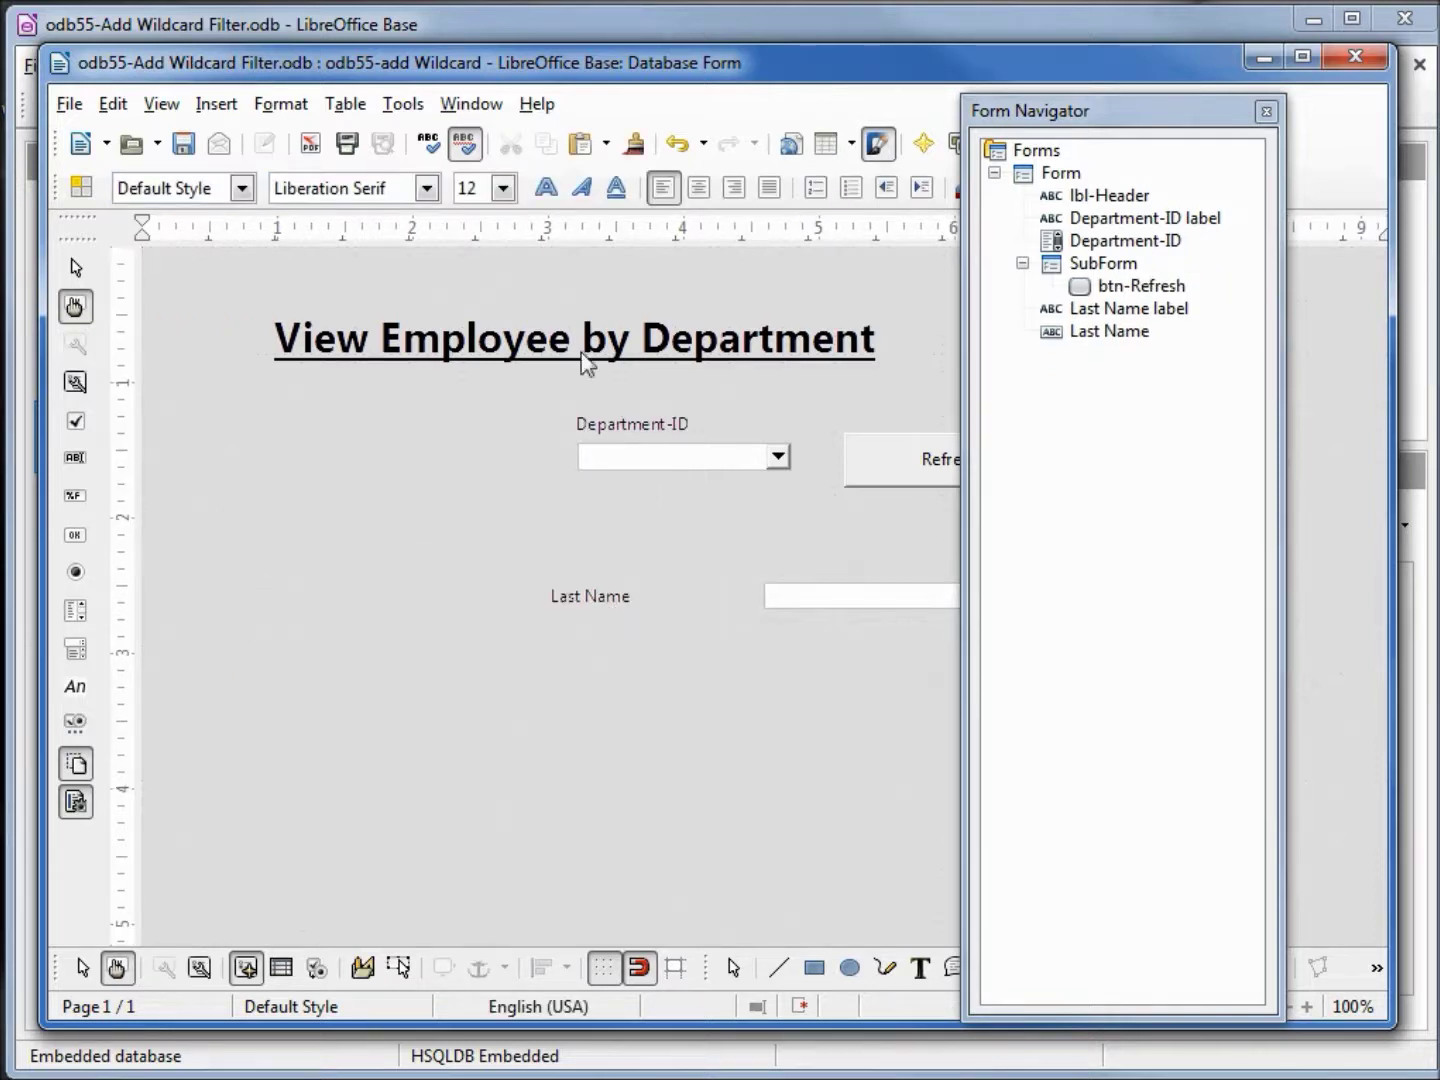
click(679, 146)
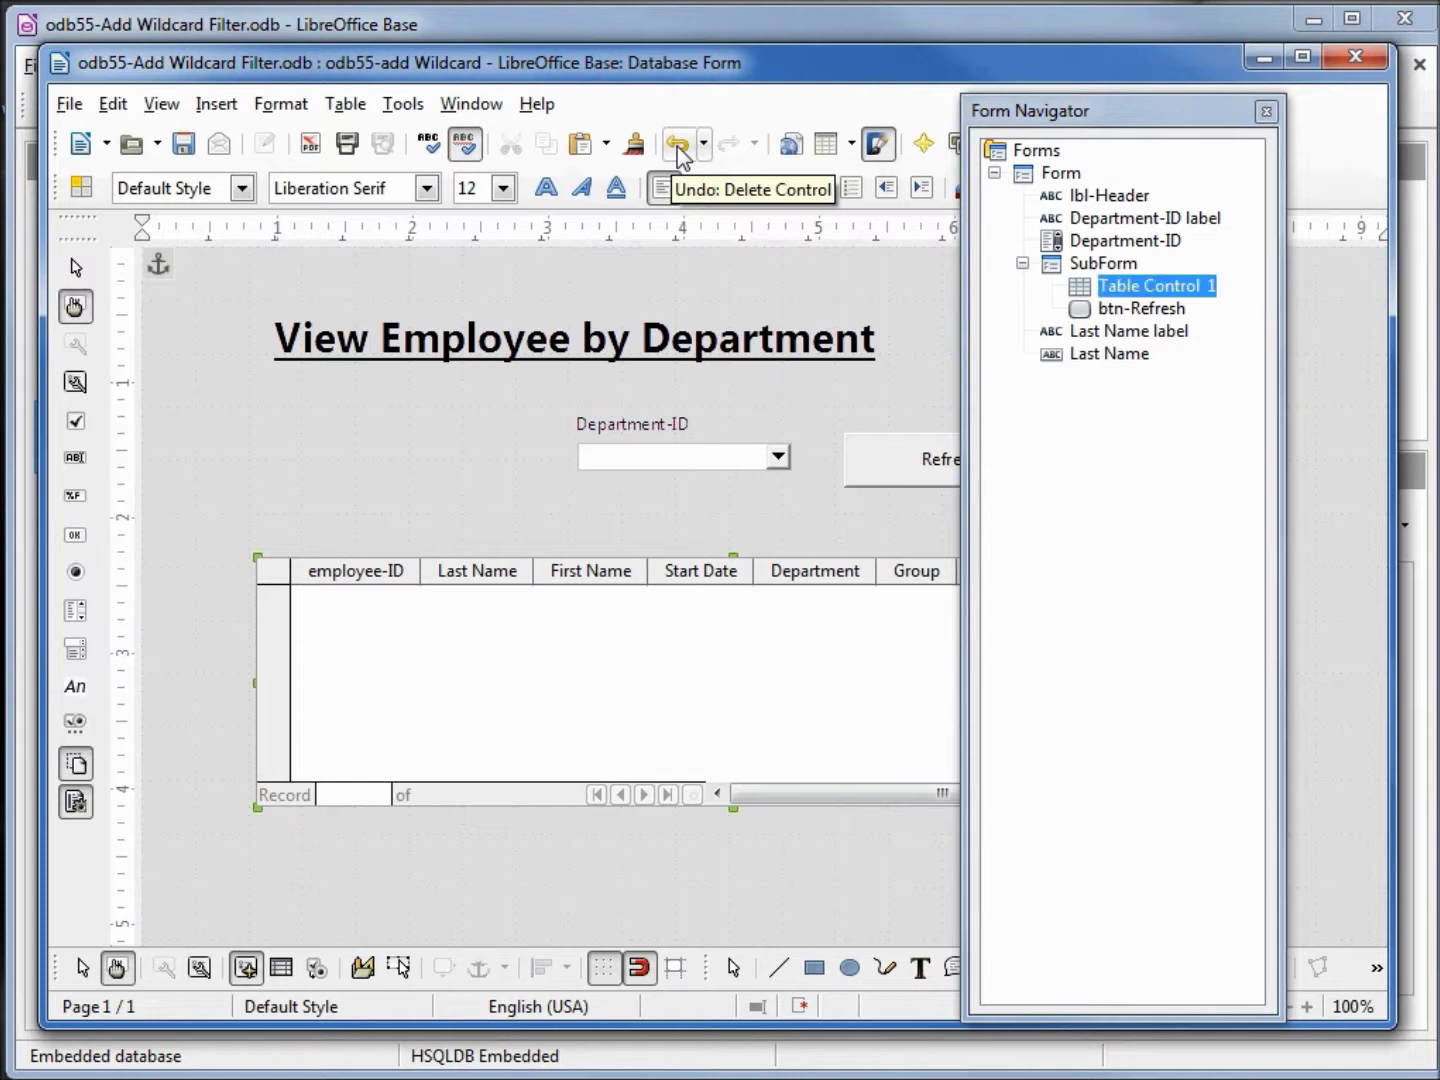
click(1109, 331)
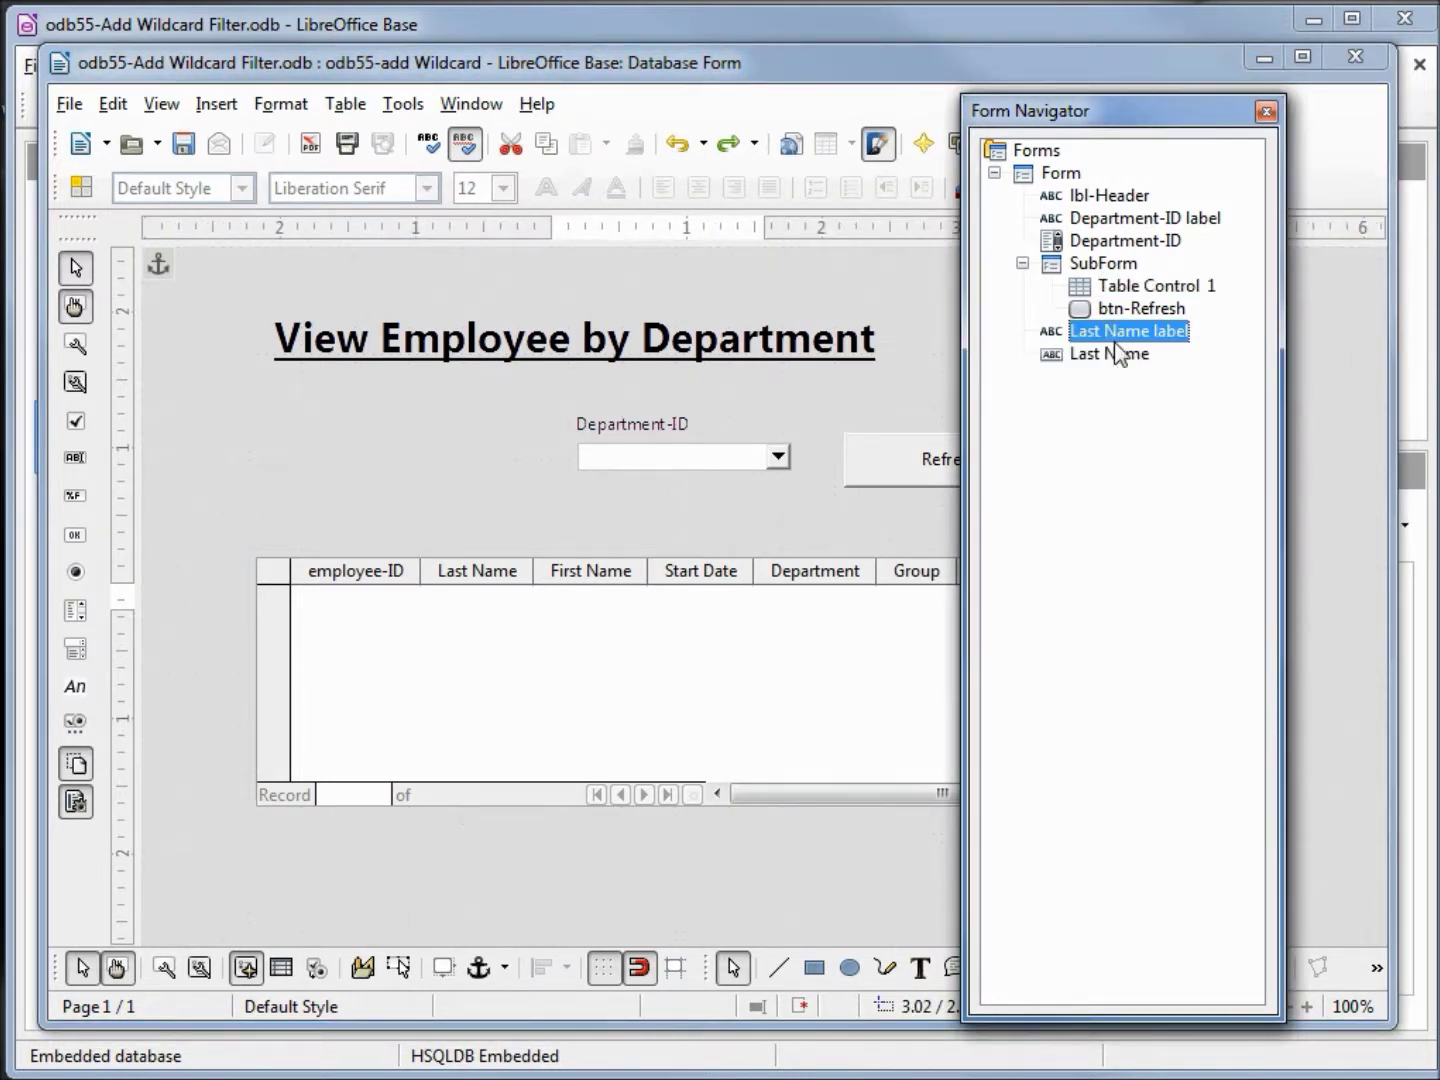
ctrl+click(1117, 353)
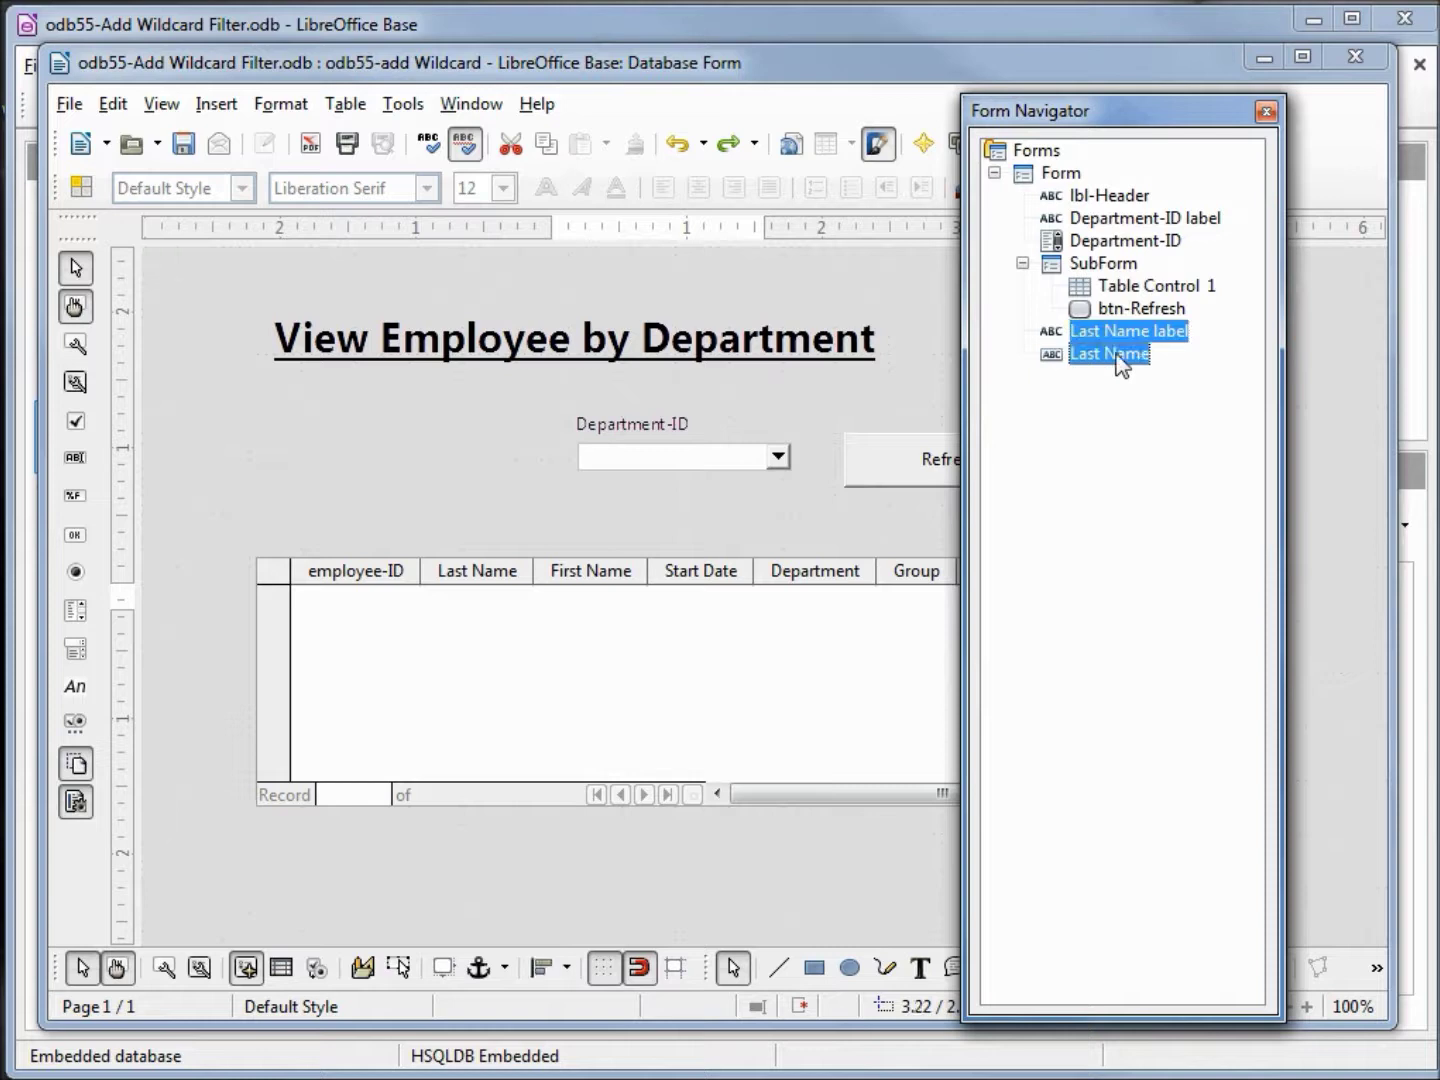
Step: Nudge the Last Name label and box up and left, out from behind the employee grid
click(660, 80)
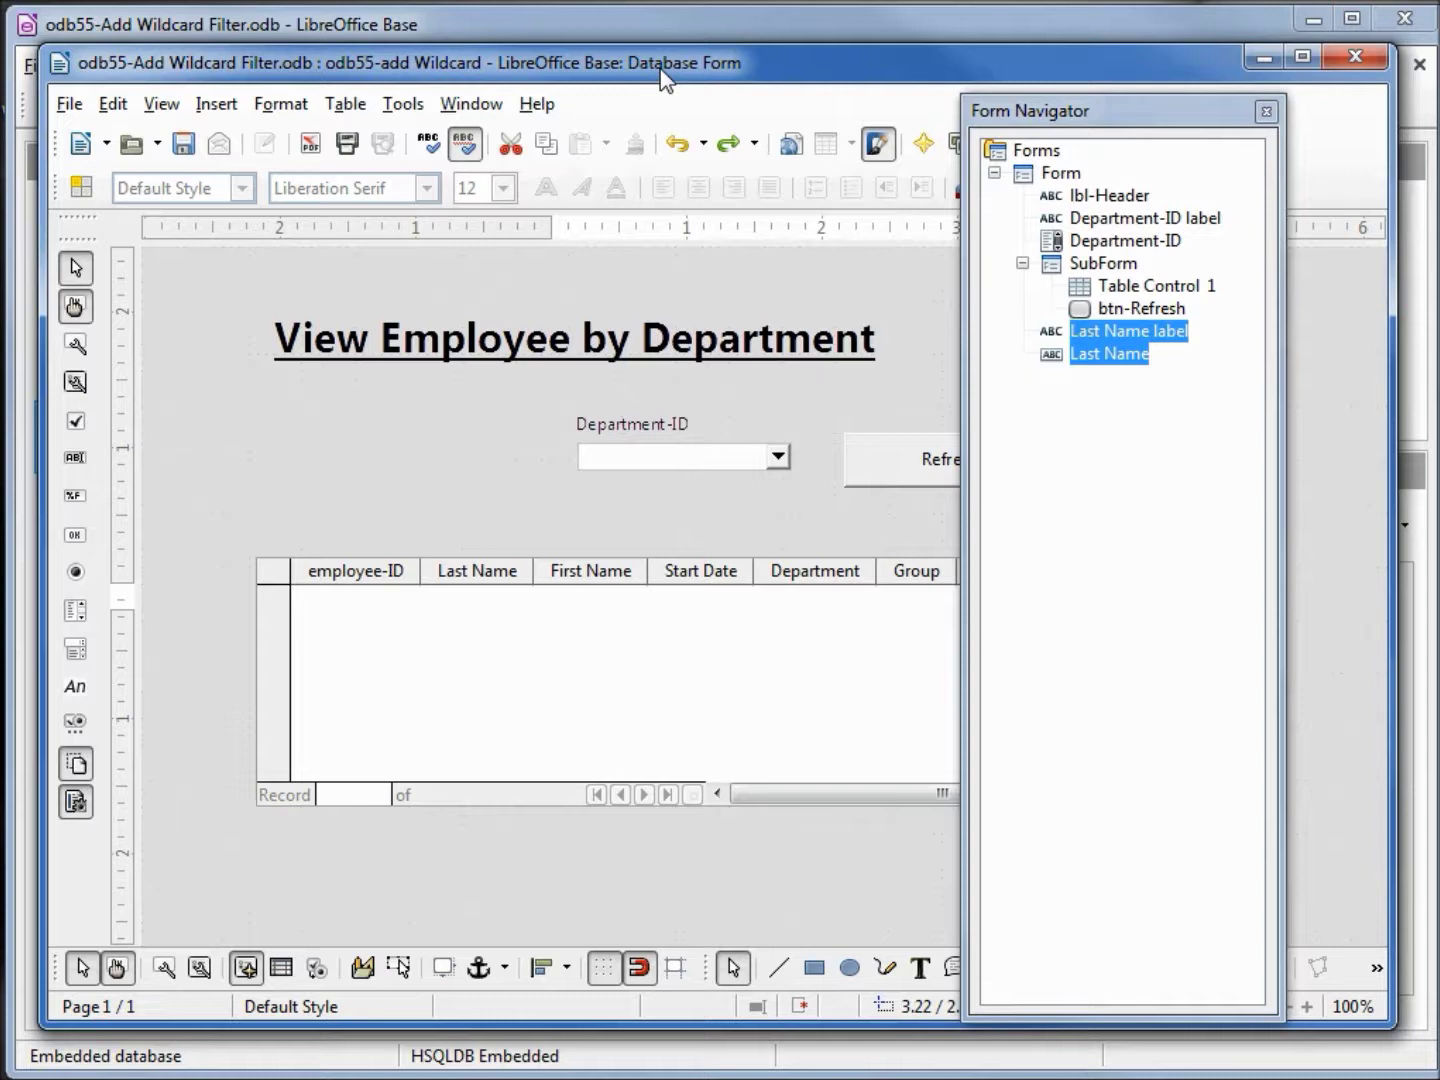
key(Up)
key(Up)
key(Up)
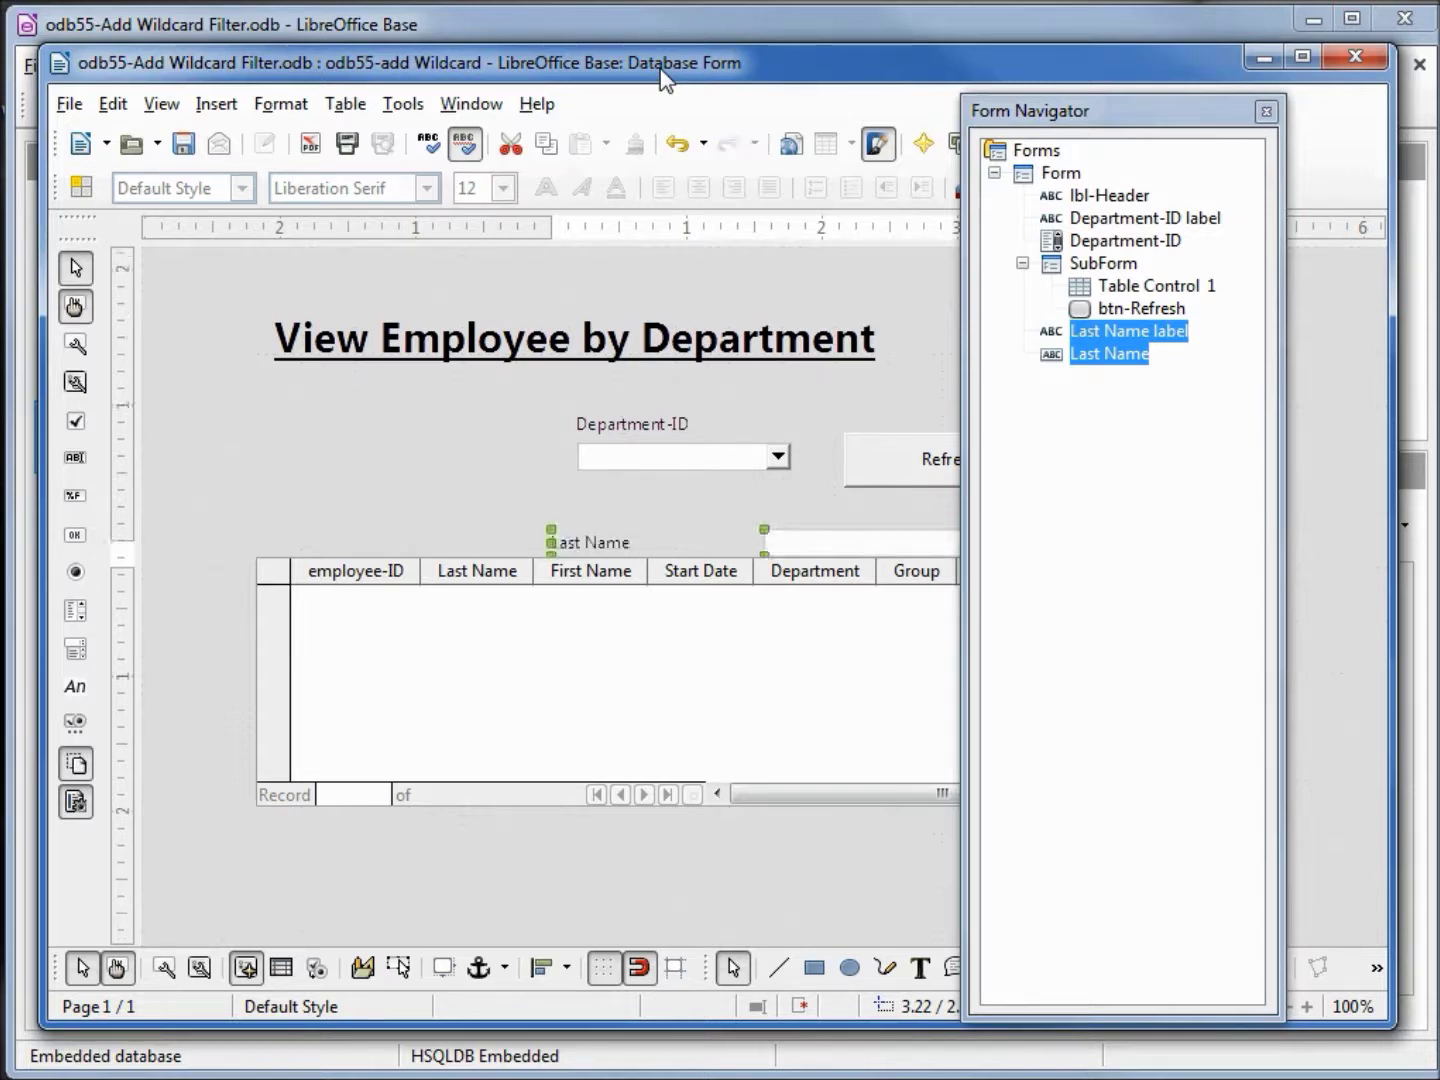
key(Up)
key(Up)
key(Left)
key(Left)
key(Left)
key(Left)
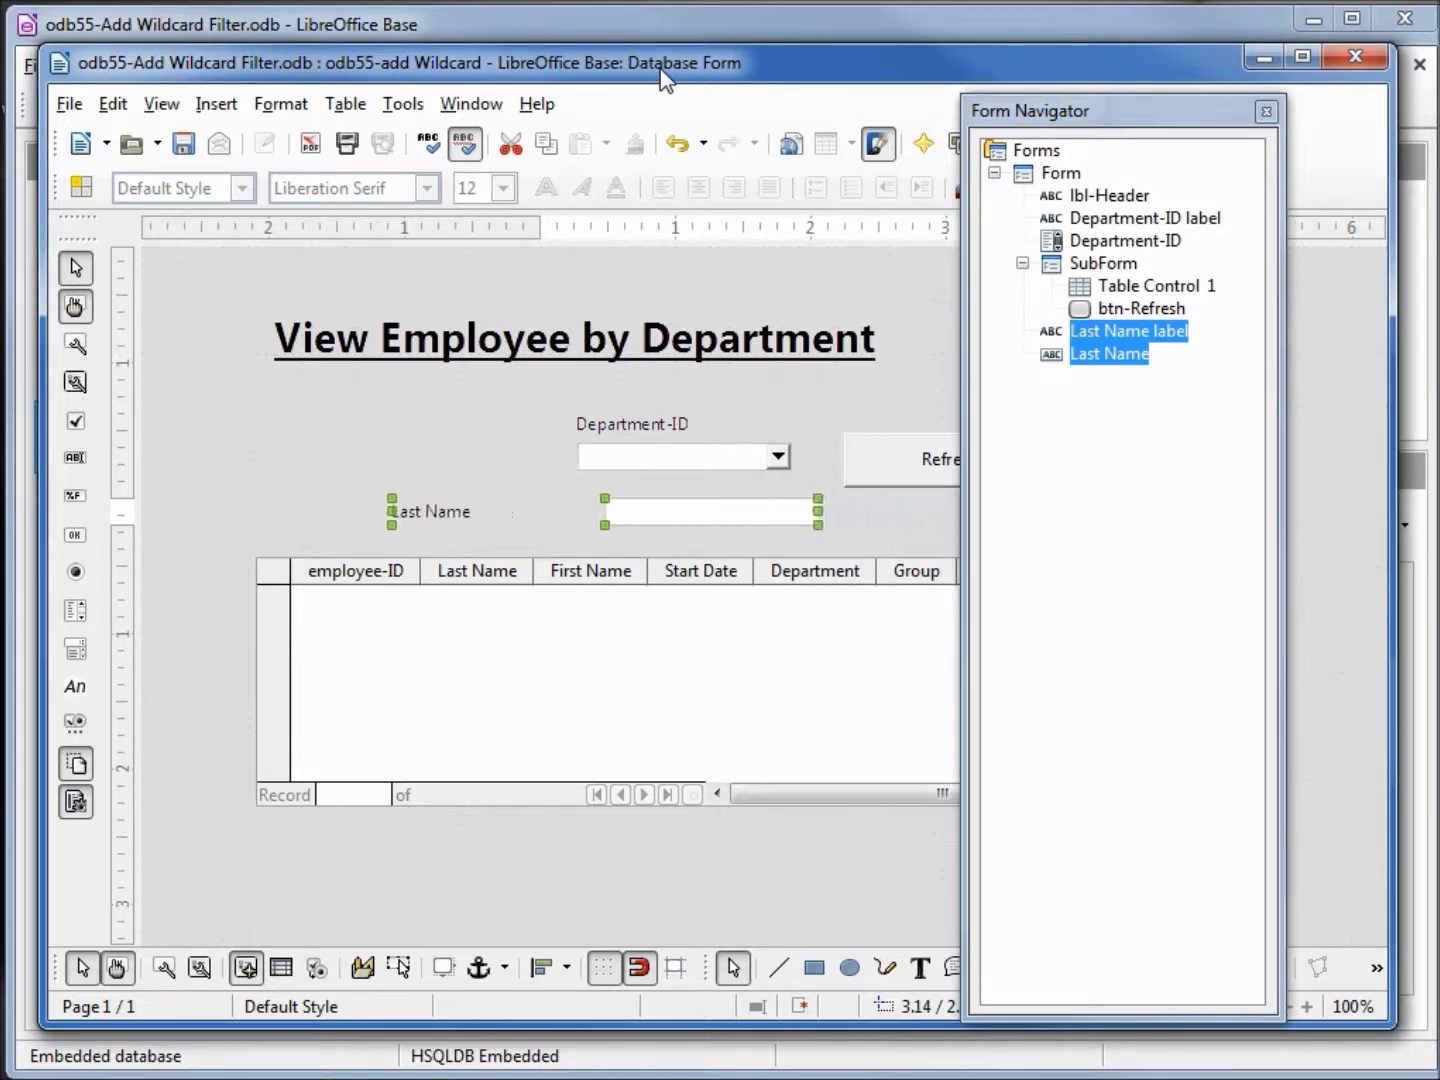
key(Left)
key(Left)
key(Left)
key(Left)
key(Left)
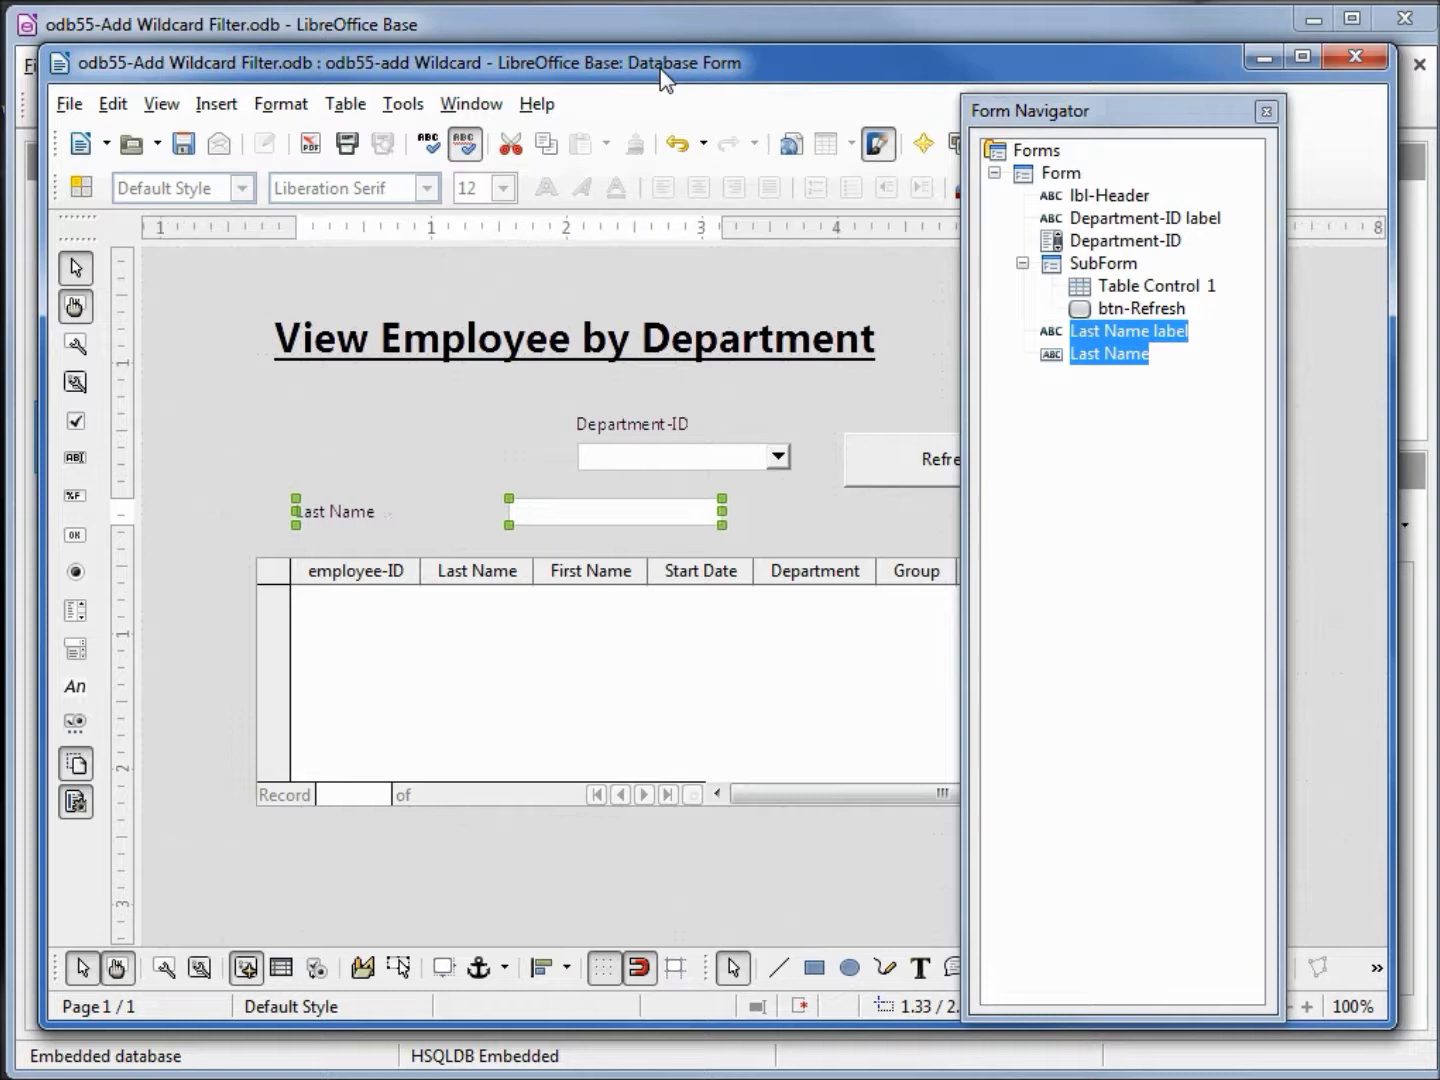
Step: Reposition the Last Name label so it sits directly above its entry box
click(322, 518)
click(319, 510)
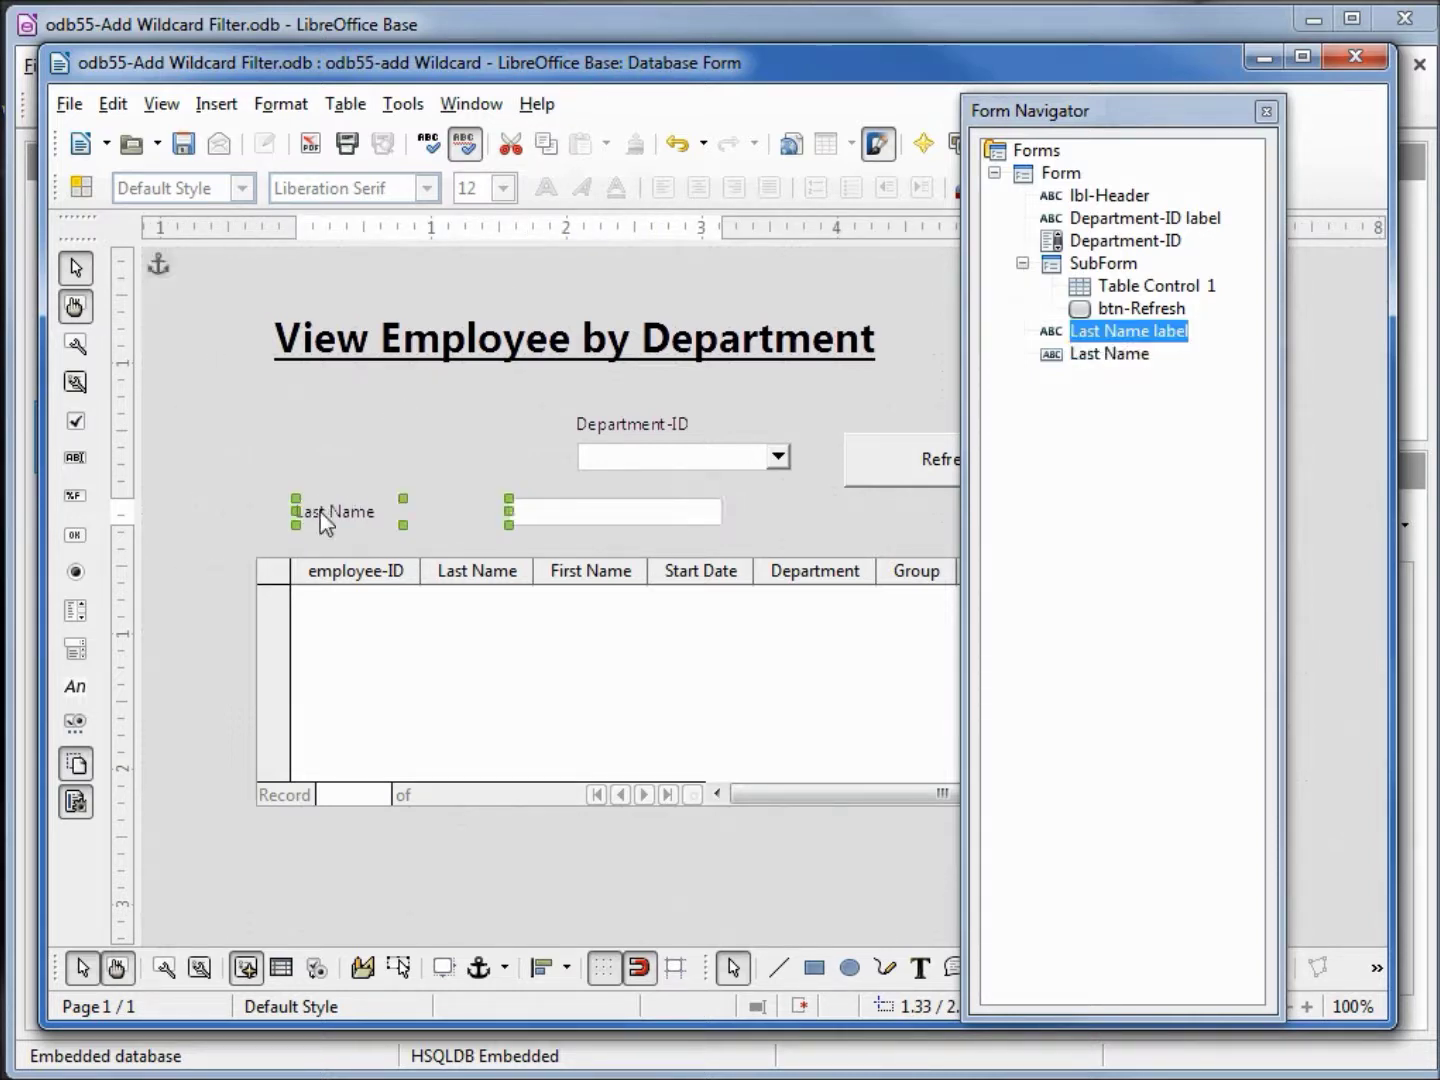
key(Right)
key(Right)
key(Right)
key(Right)
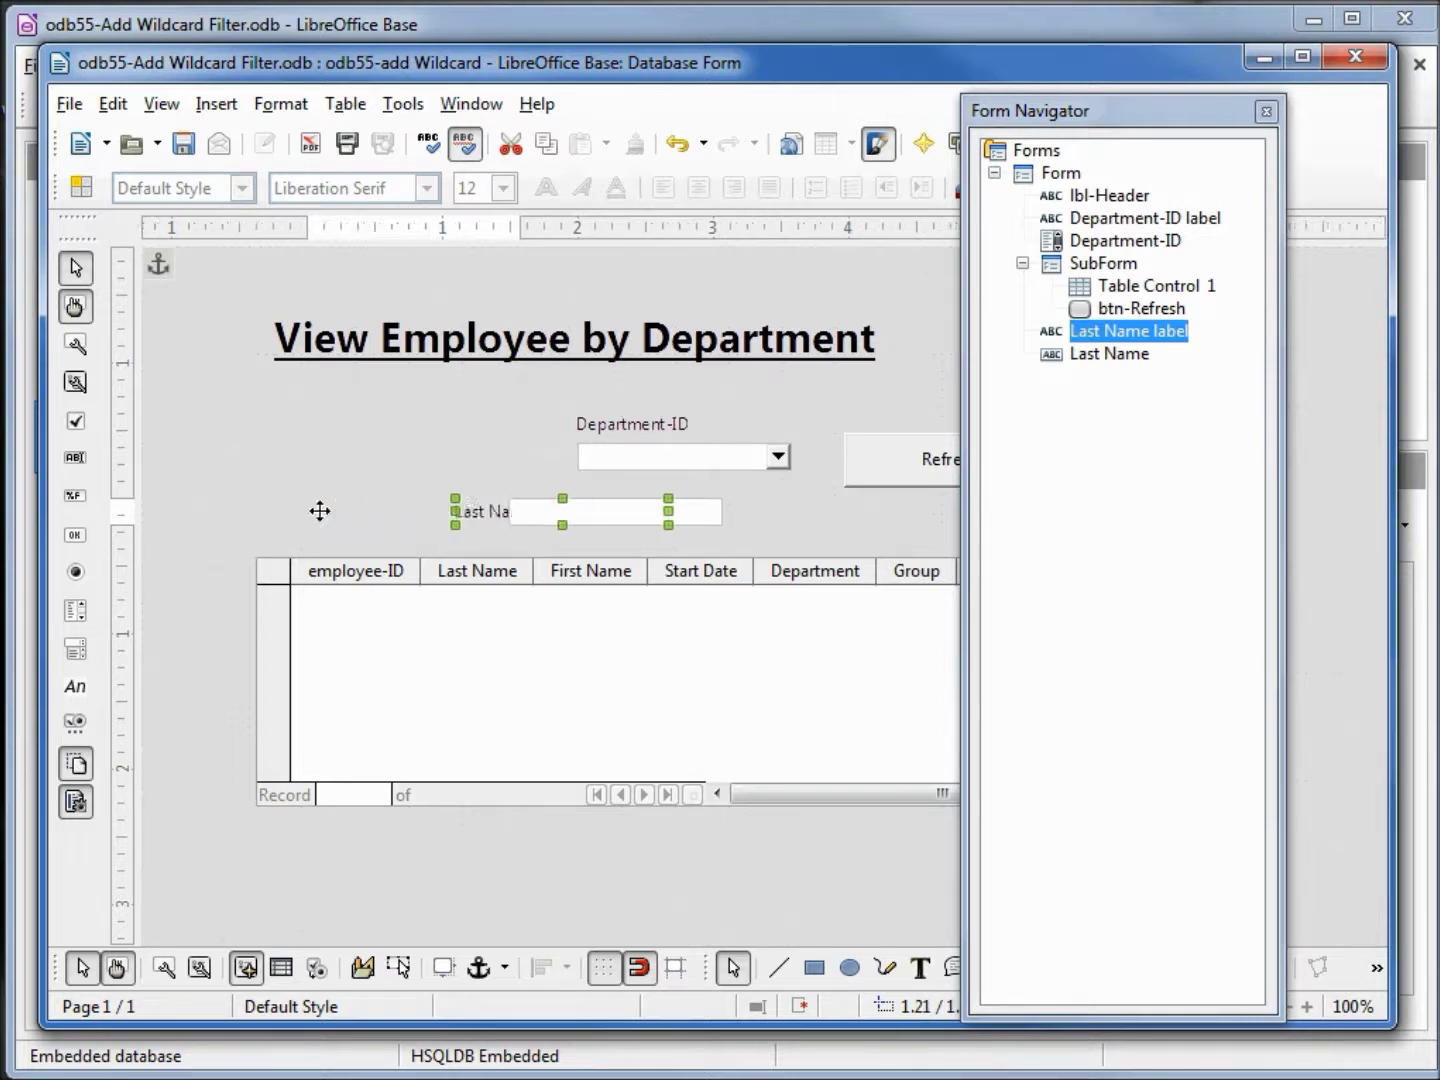
key(Right)
key(Right)
key(Right)
key(Right)
key(Up)
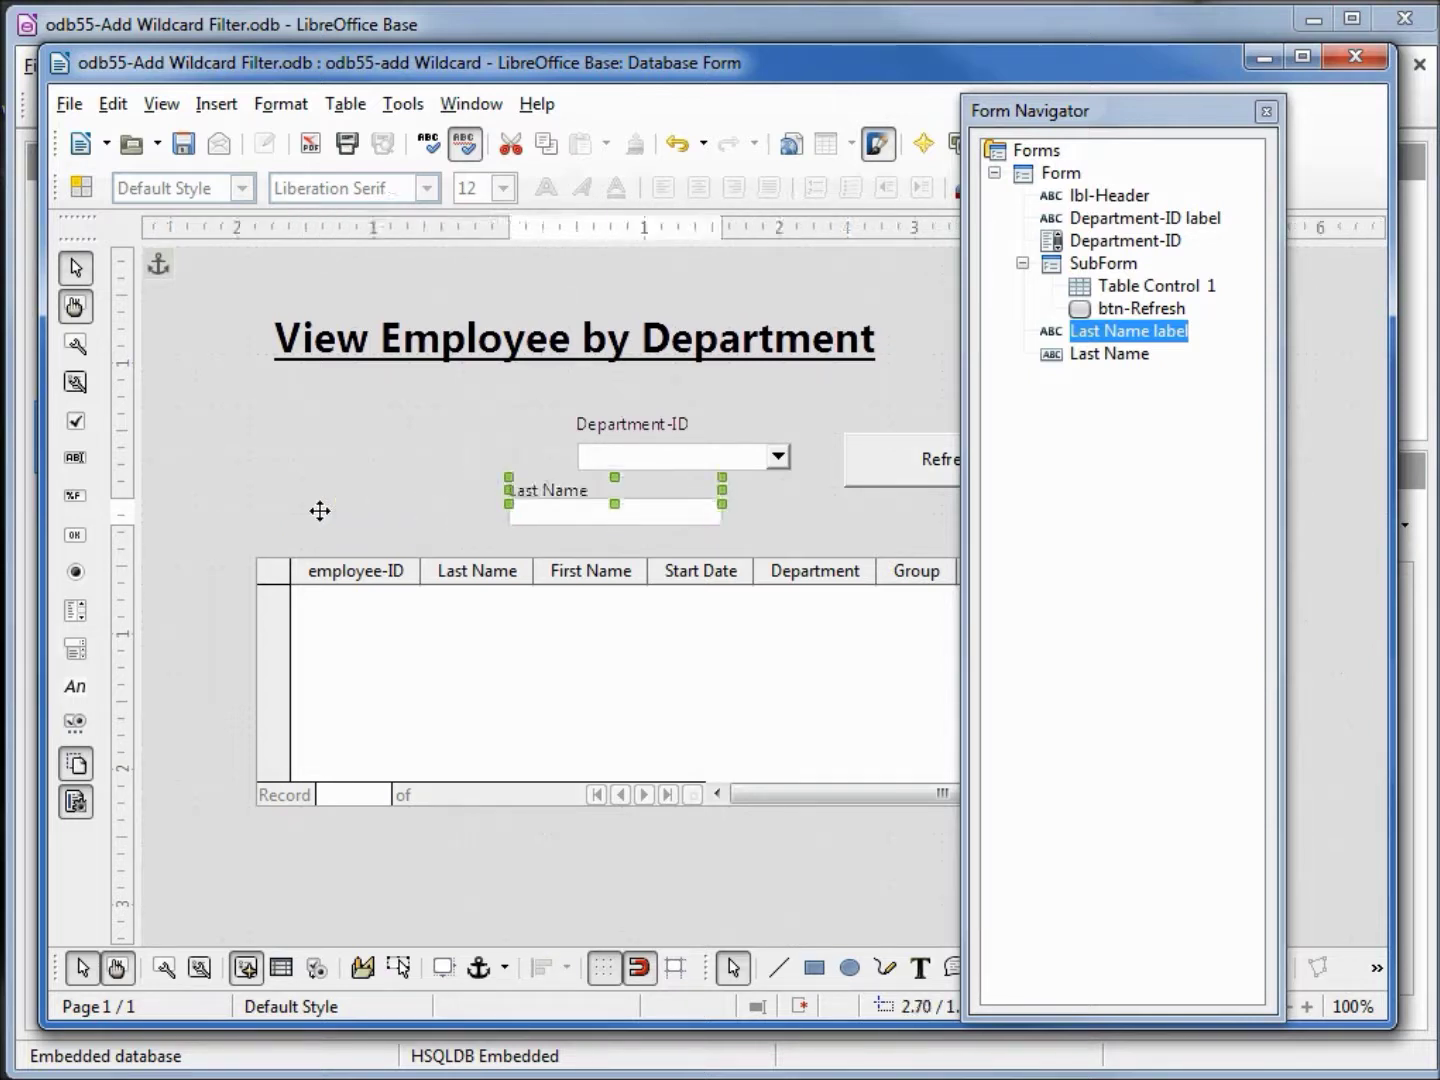
key(Up)
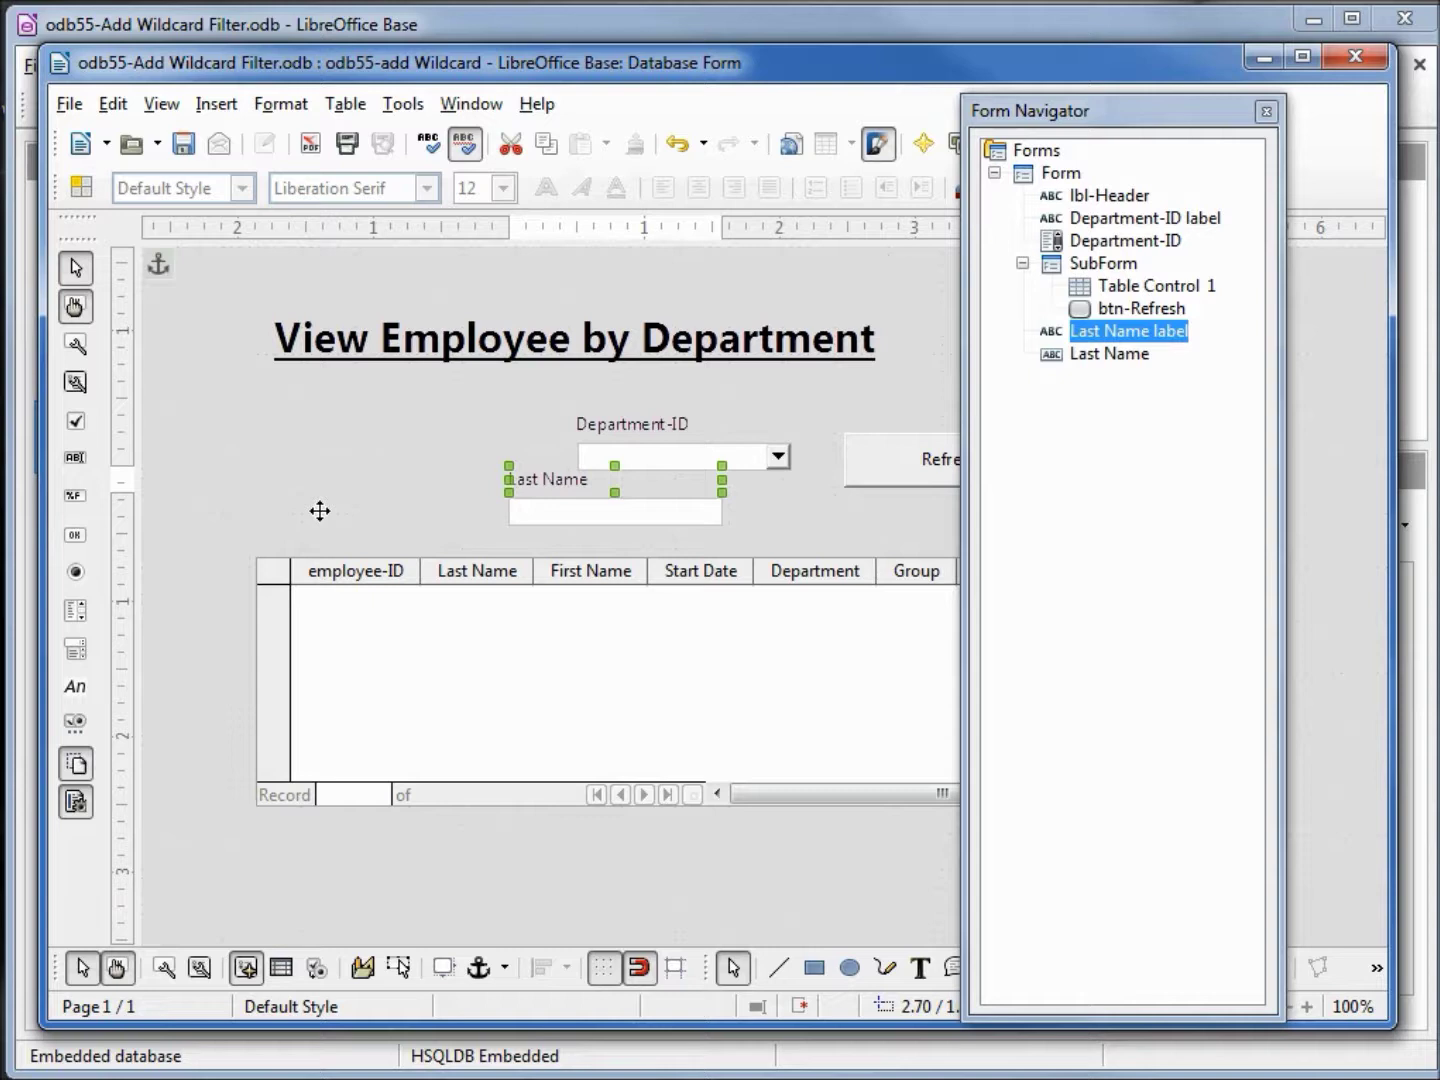
Step: Move the Last Name label and box up and left, beside Department-ID
click(426, 527)
shift+click(544, 522)
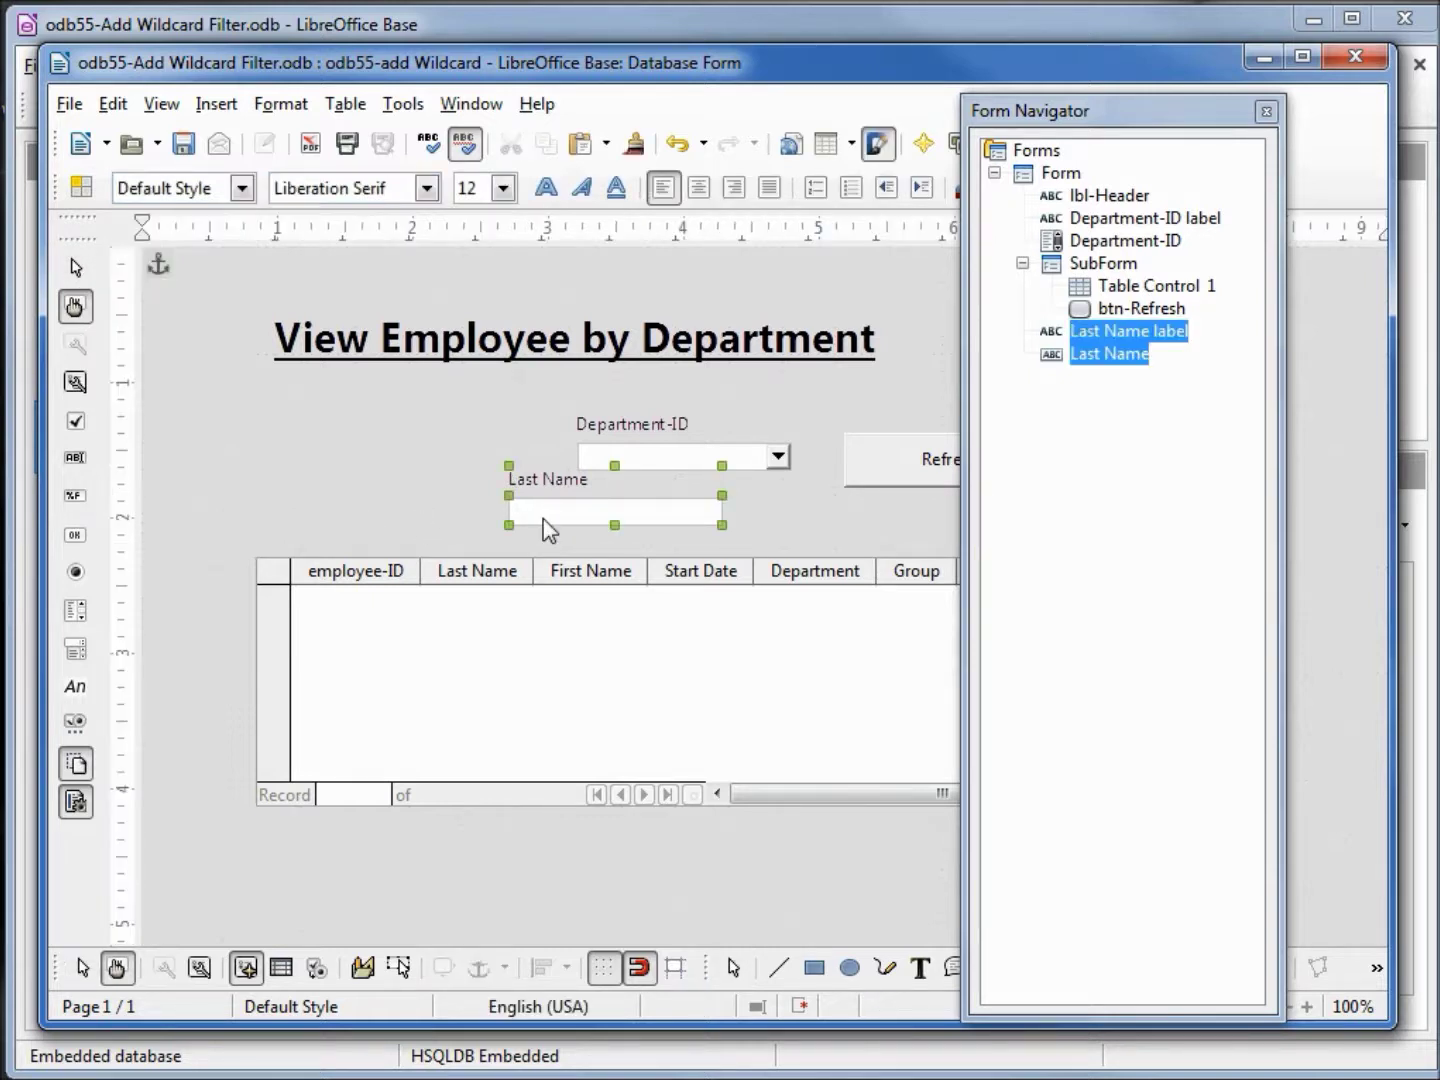
key(Up)
key(Up)
key(Up)
key(Left)
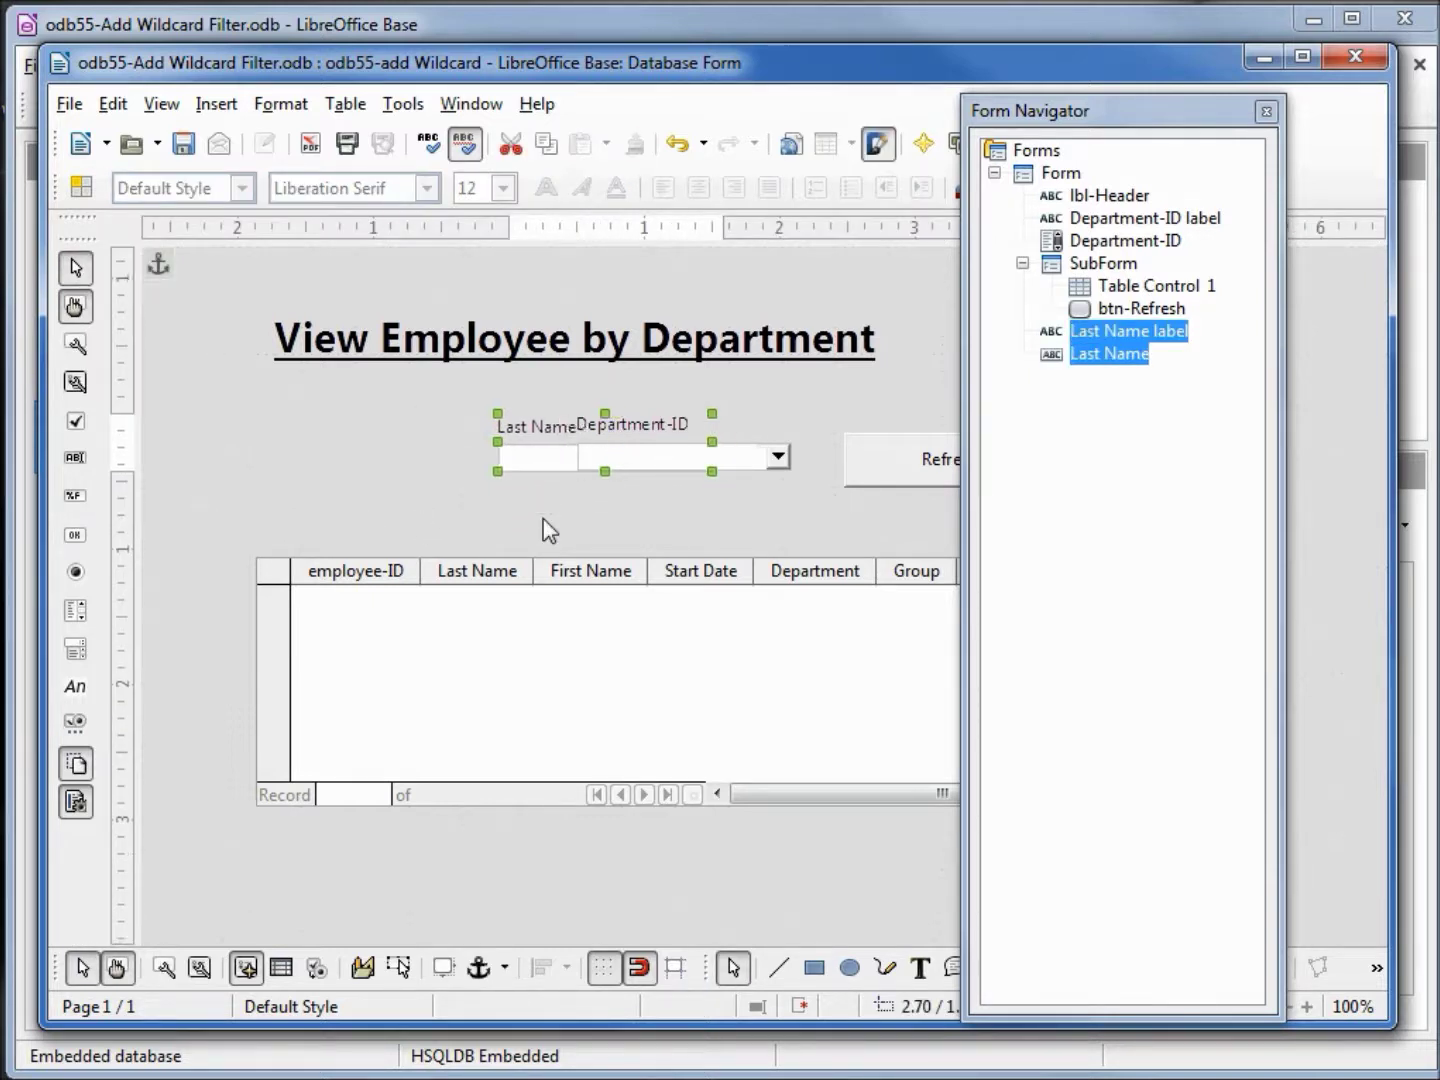
key(Left)
key(Left)
key(Left)
key(Left)
key(Left)
key(Left)
key(Left)
key(Left)
key(Left)
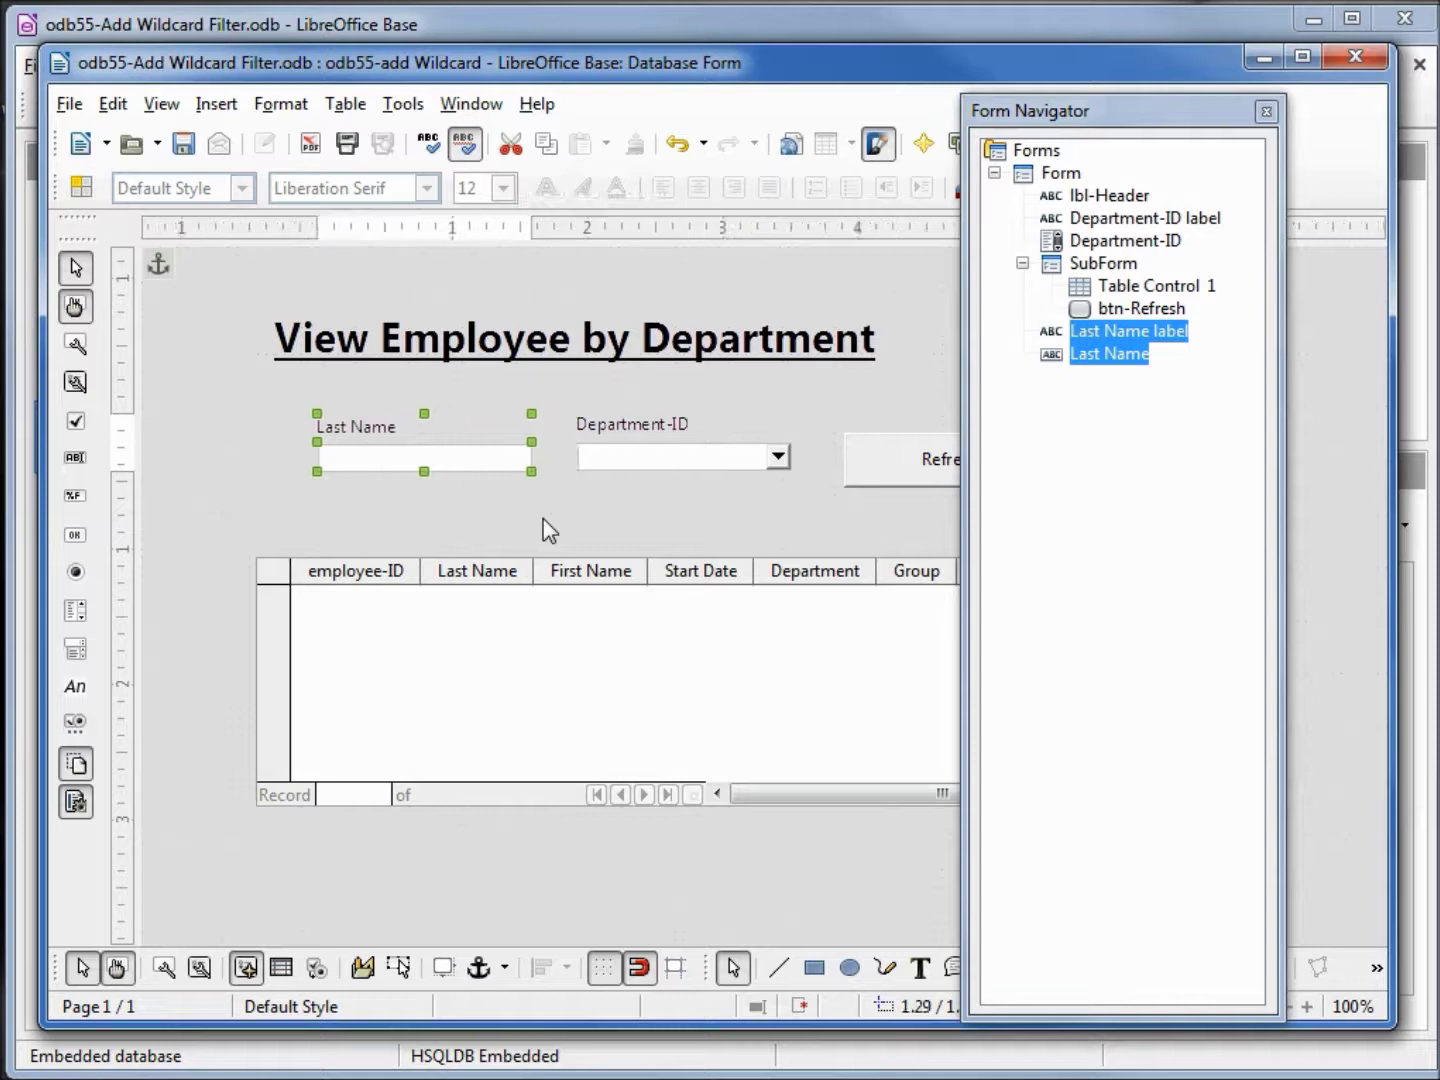
key(Left)
key(Left)
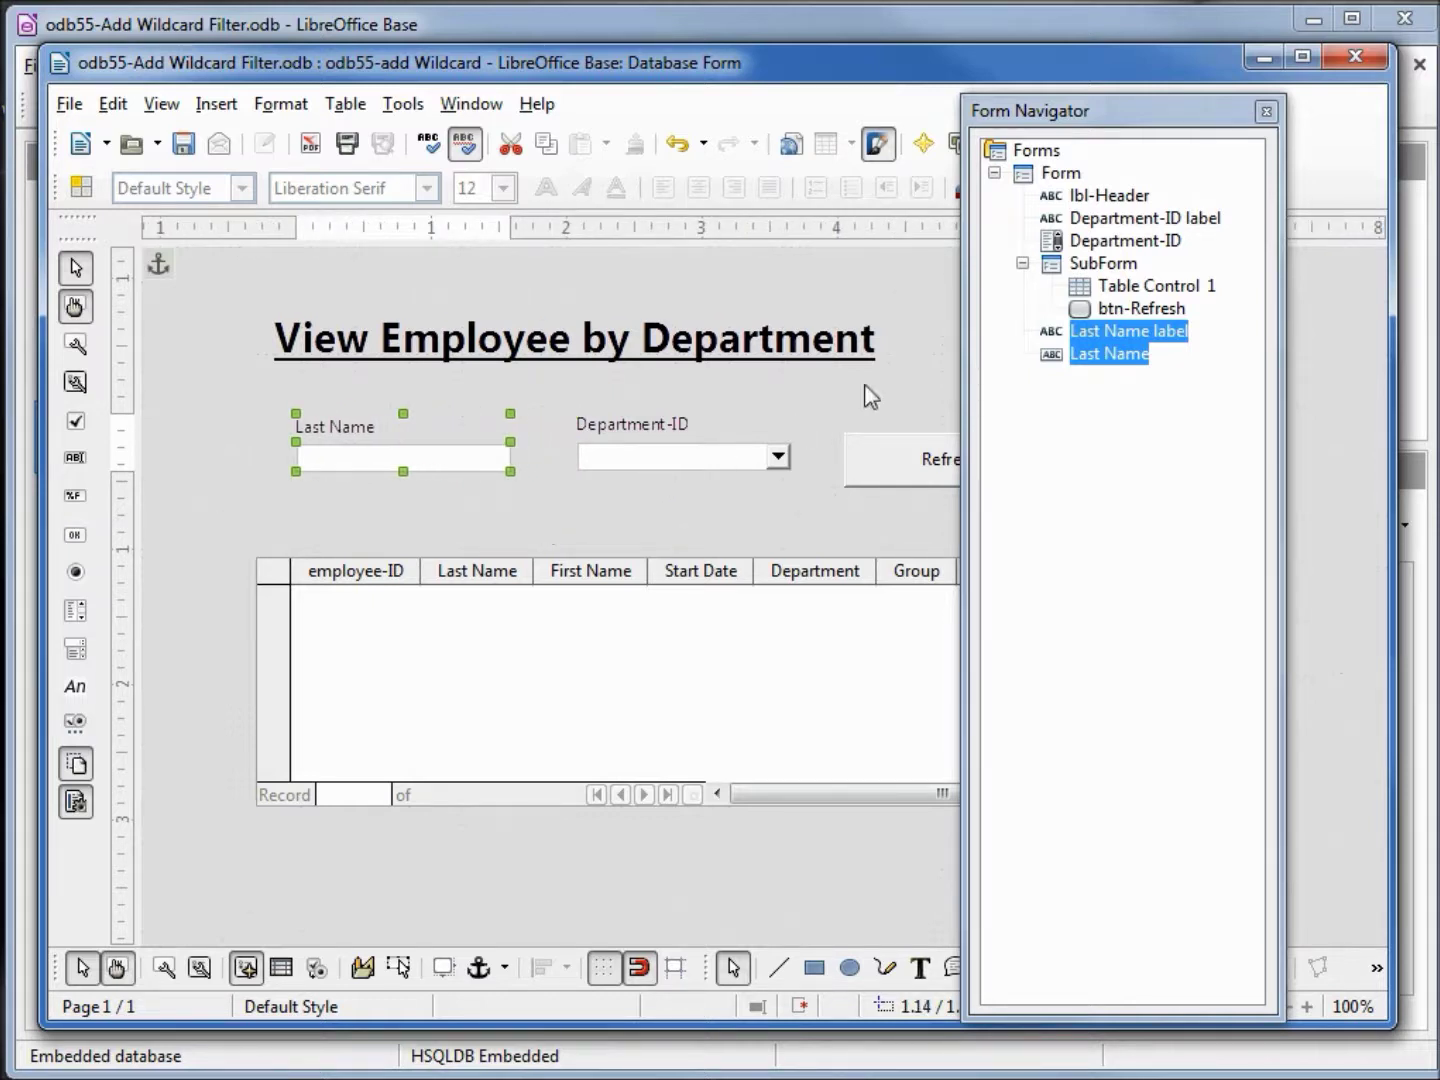
click(1116, 268)
right_click(1116, 268)
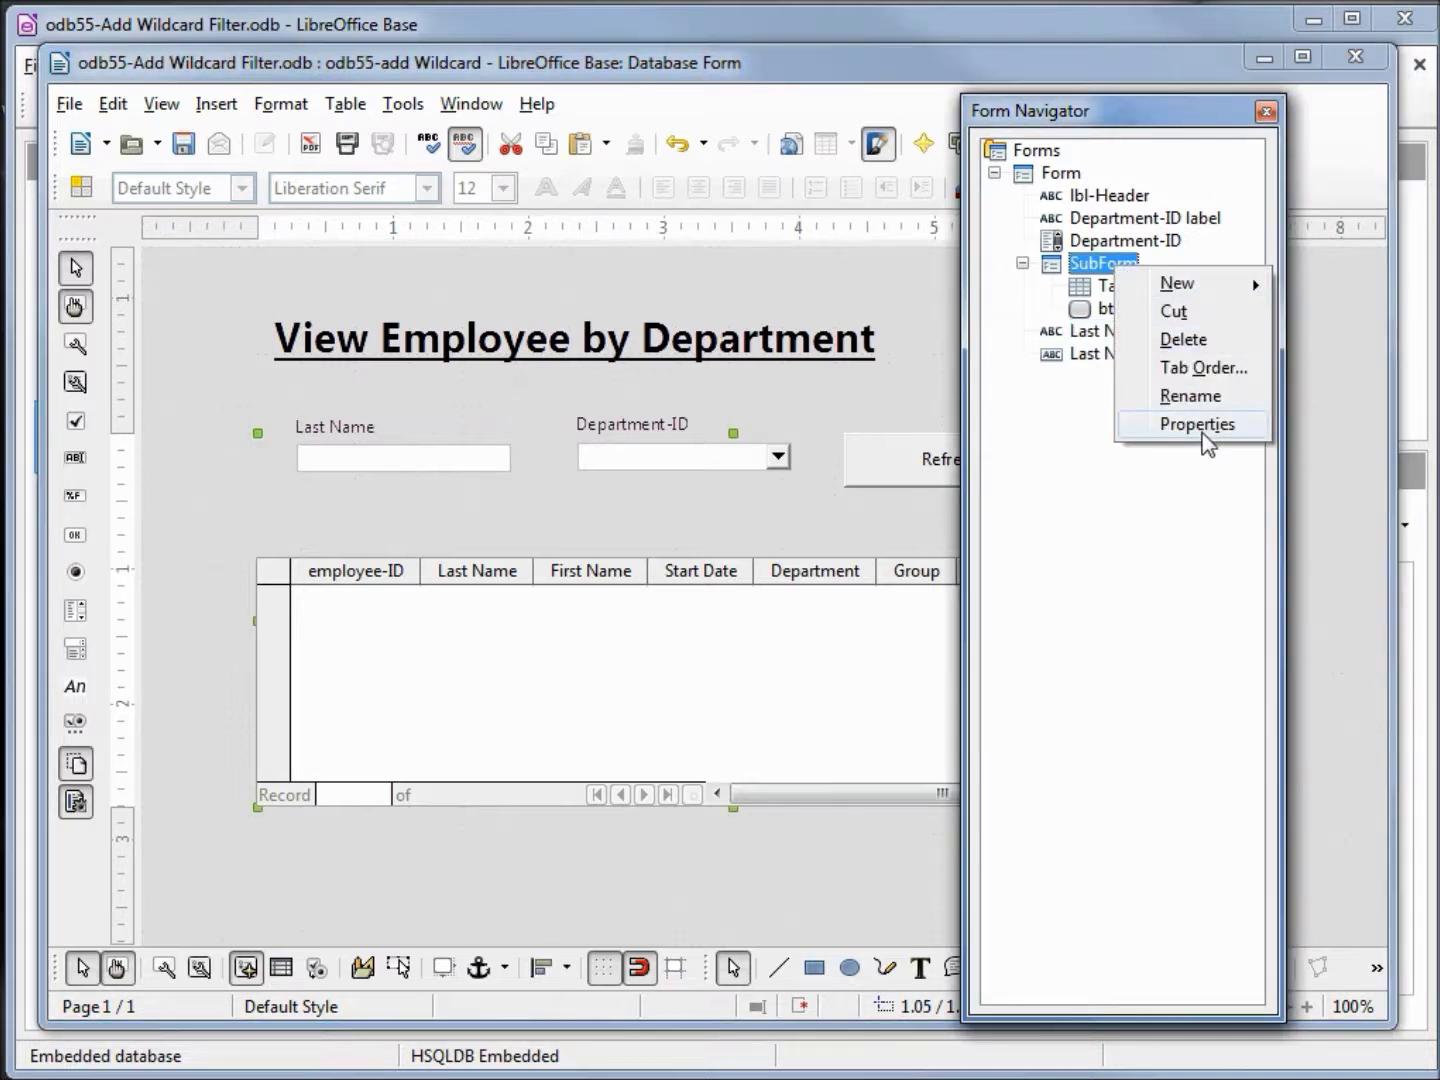
Step: Check the SubForm's Data properties, showing its content is the tbl_Employees table
click(1198, 424)
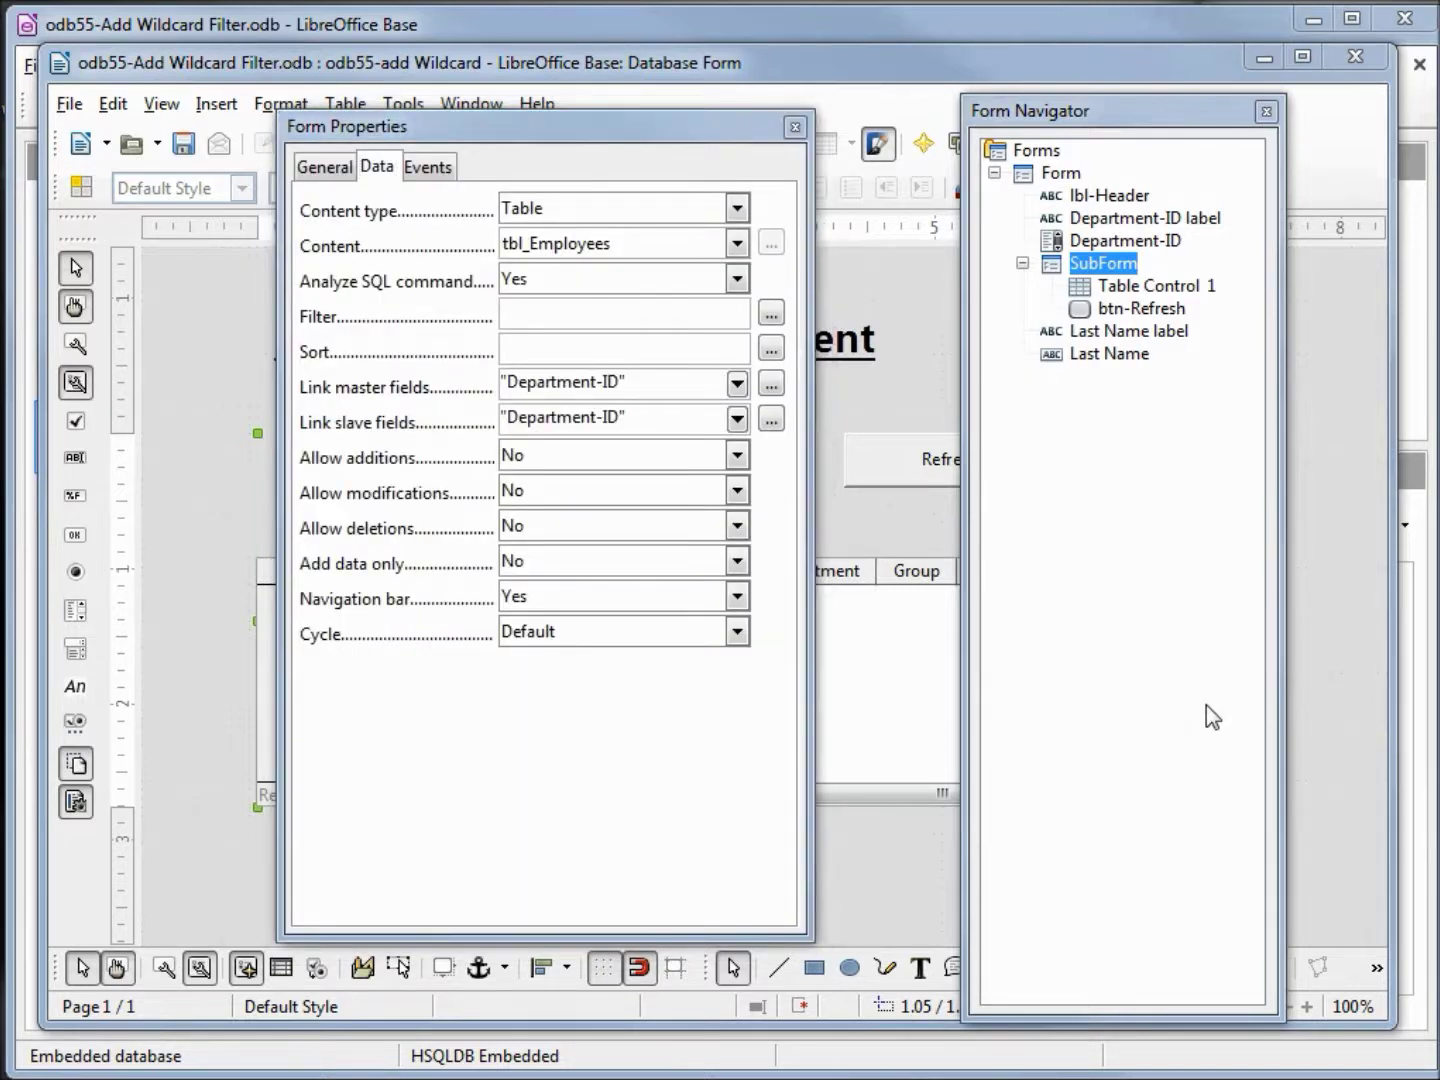
click(517, 131)
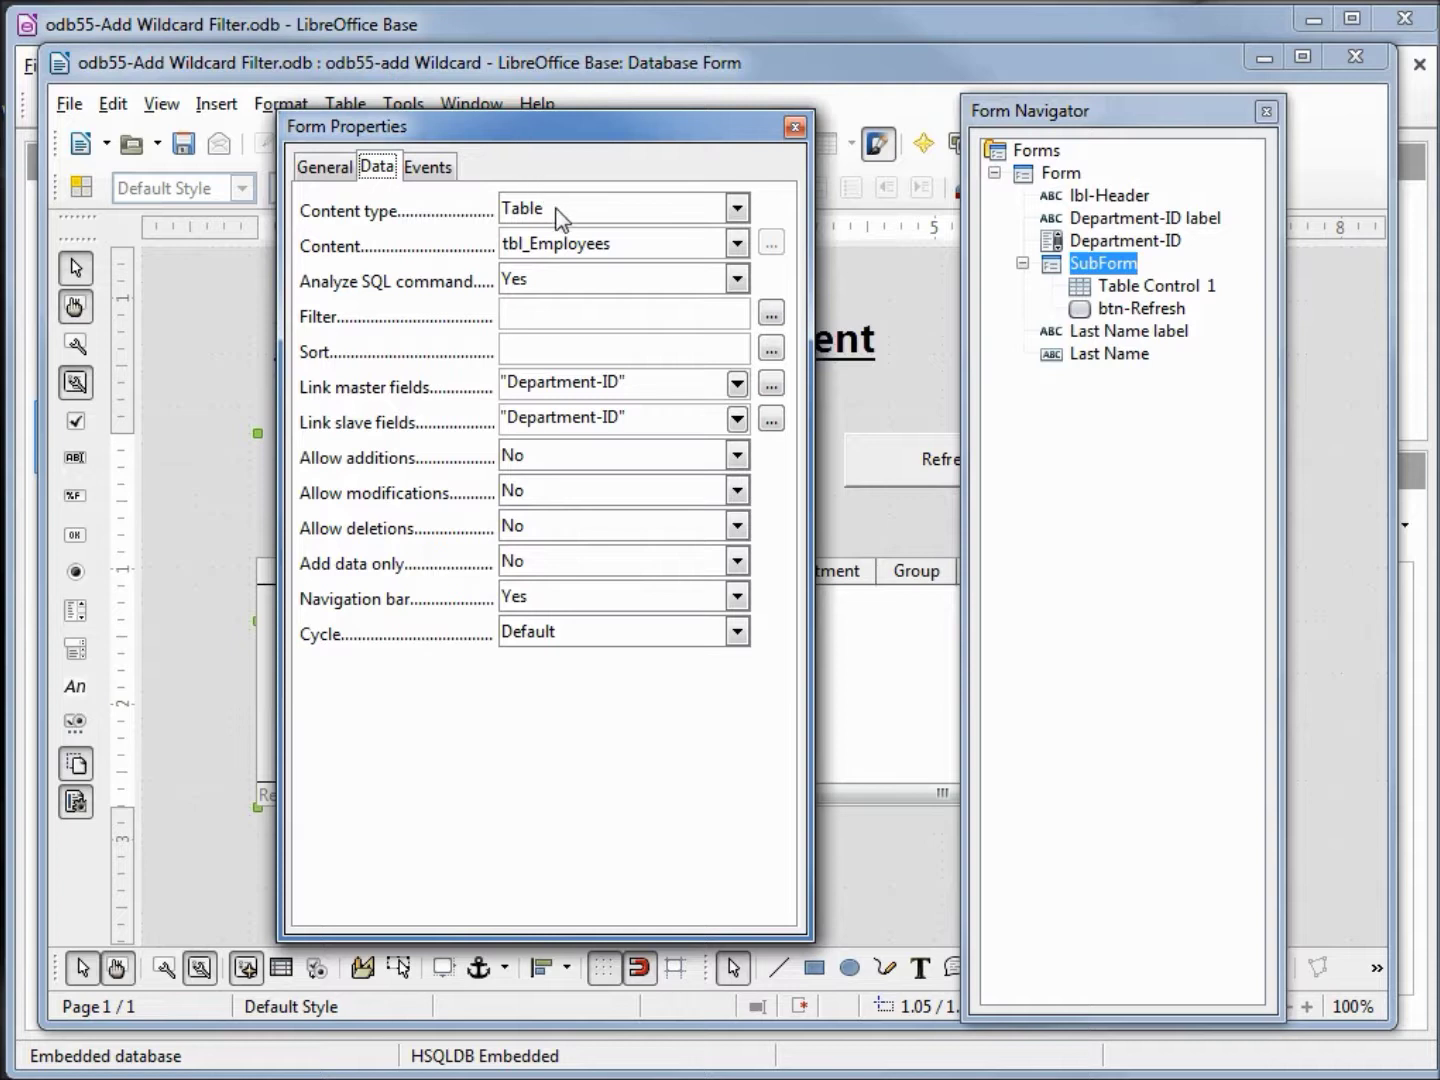
click(736, 209)
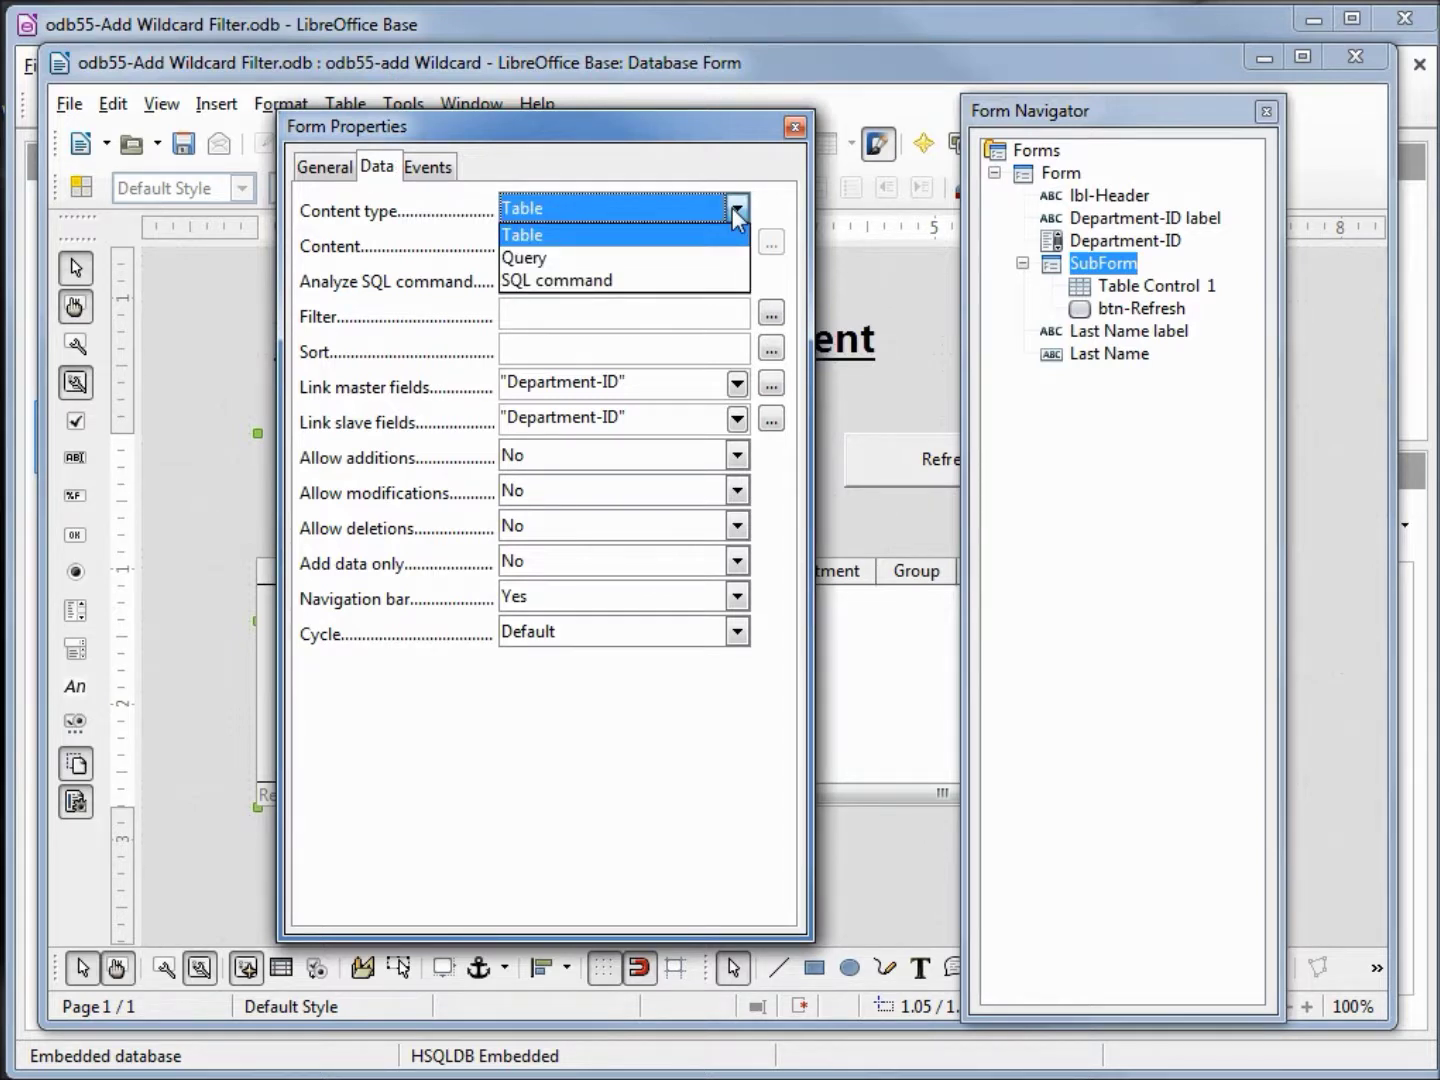
click(623, 281)
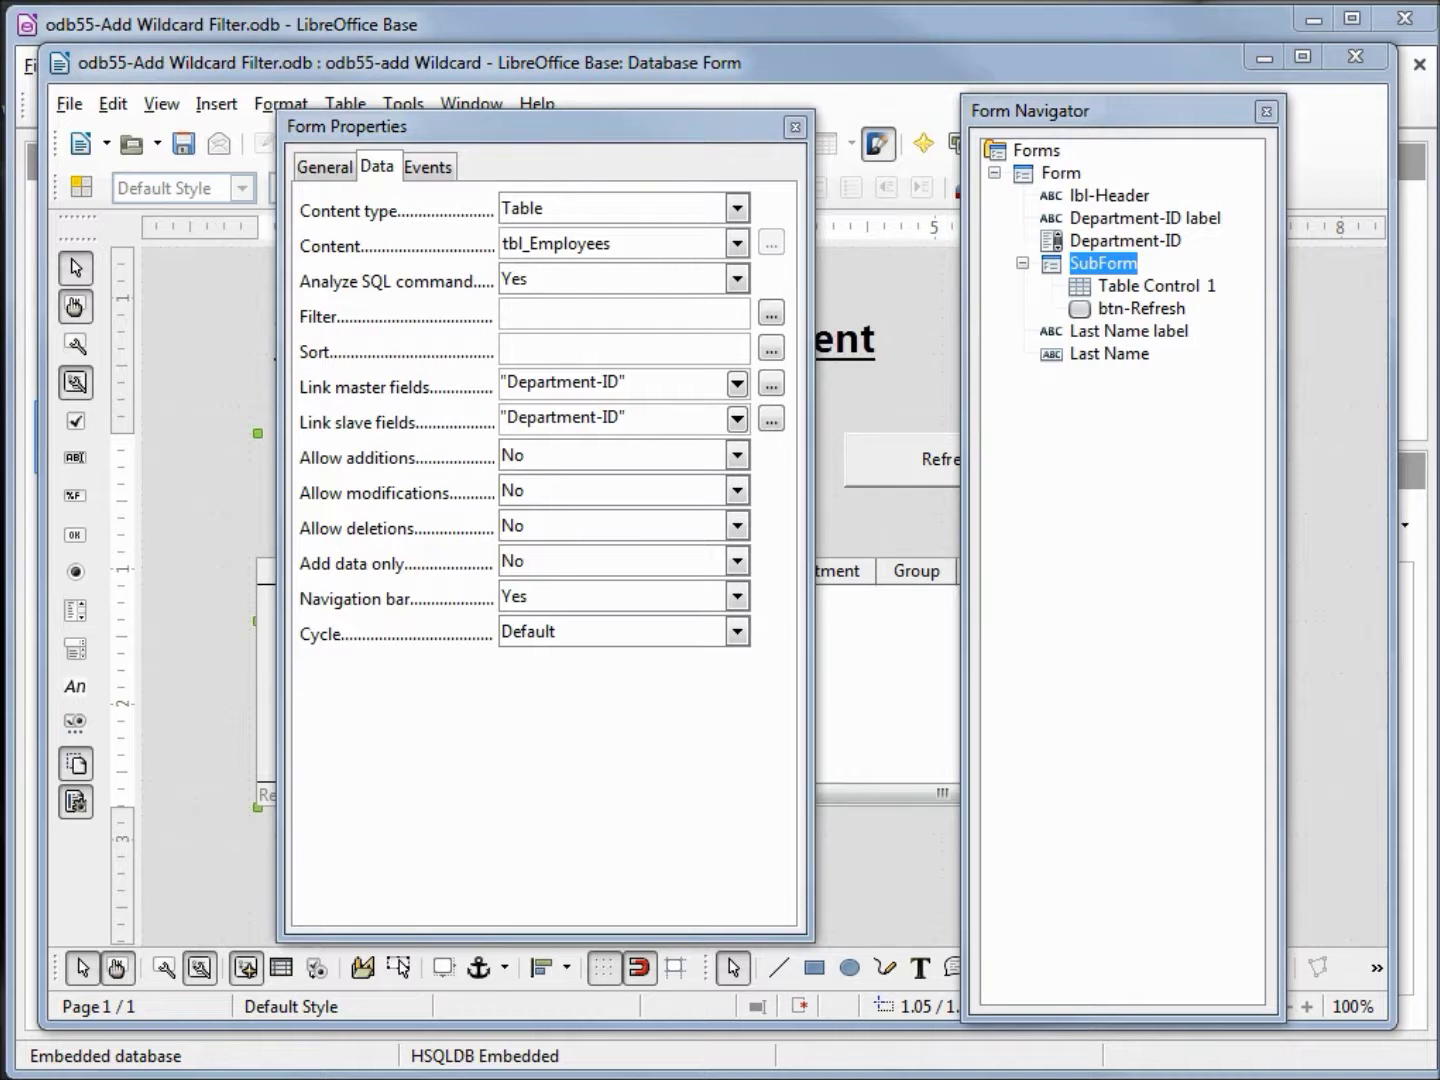
key(alt+Tab)
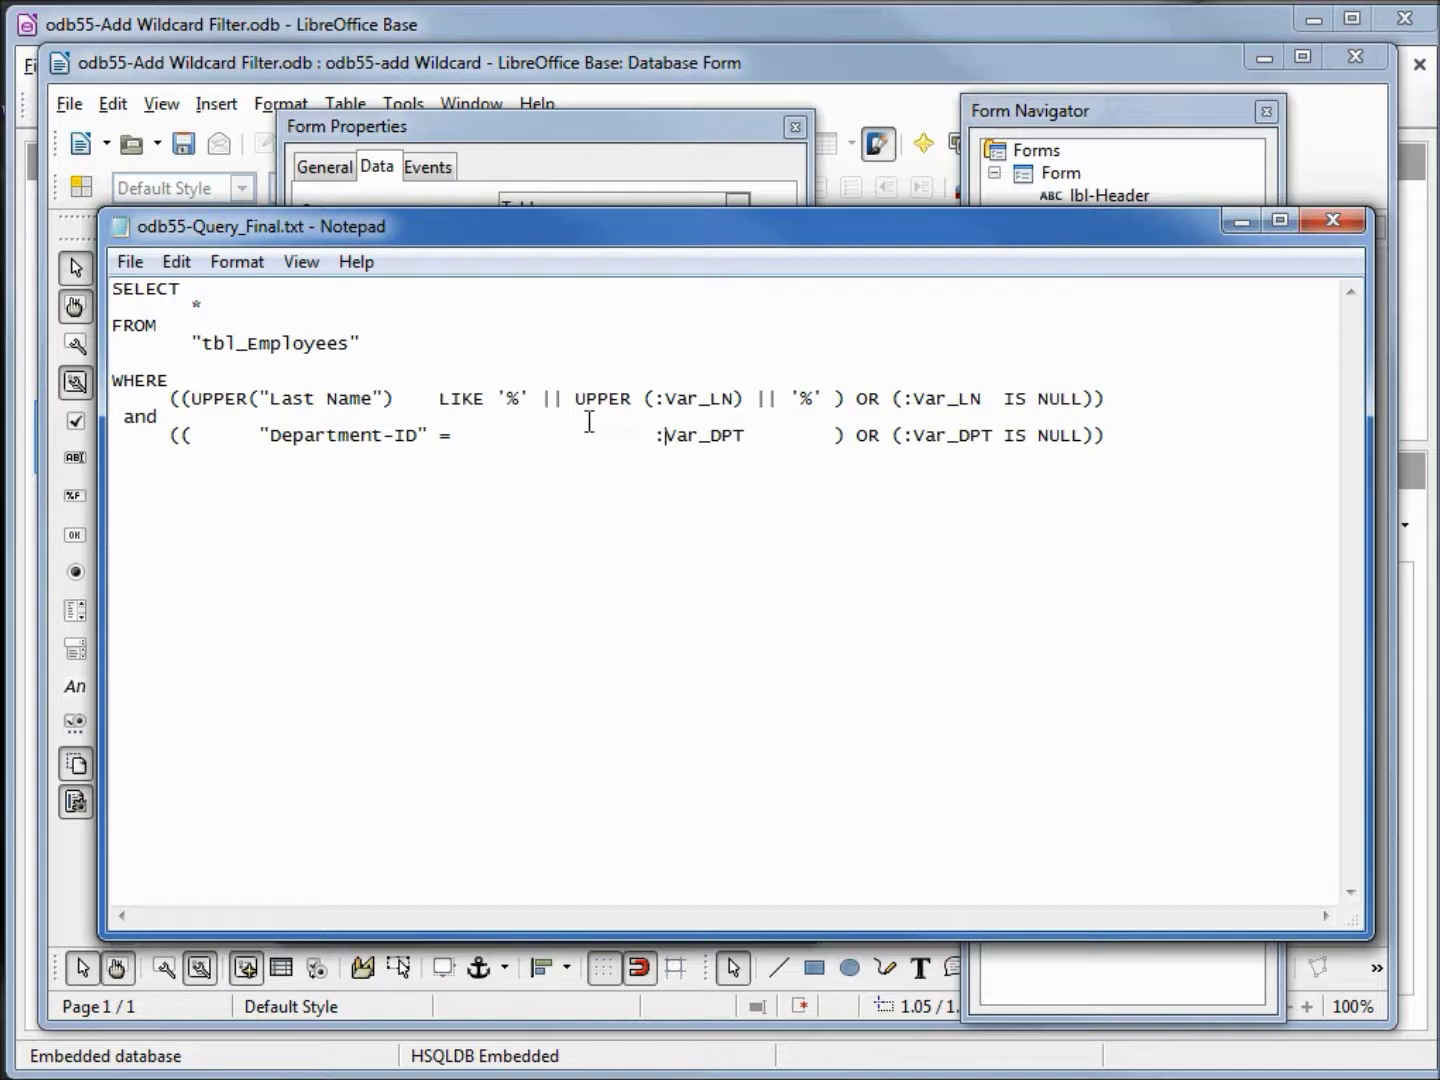
Step: Copy the full parameterised SQL query from odb55-Query_Final.txt in Notepad
click(1137, 432)
drag(1137, 433, 55, 263)
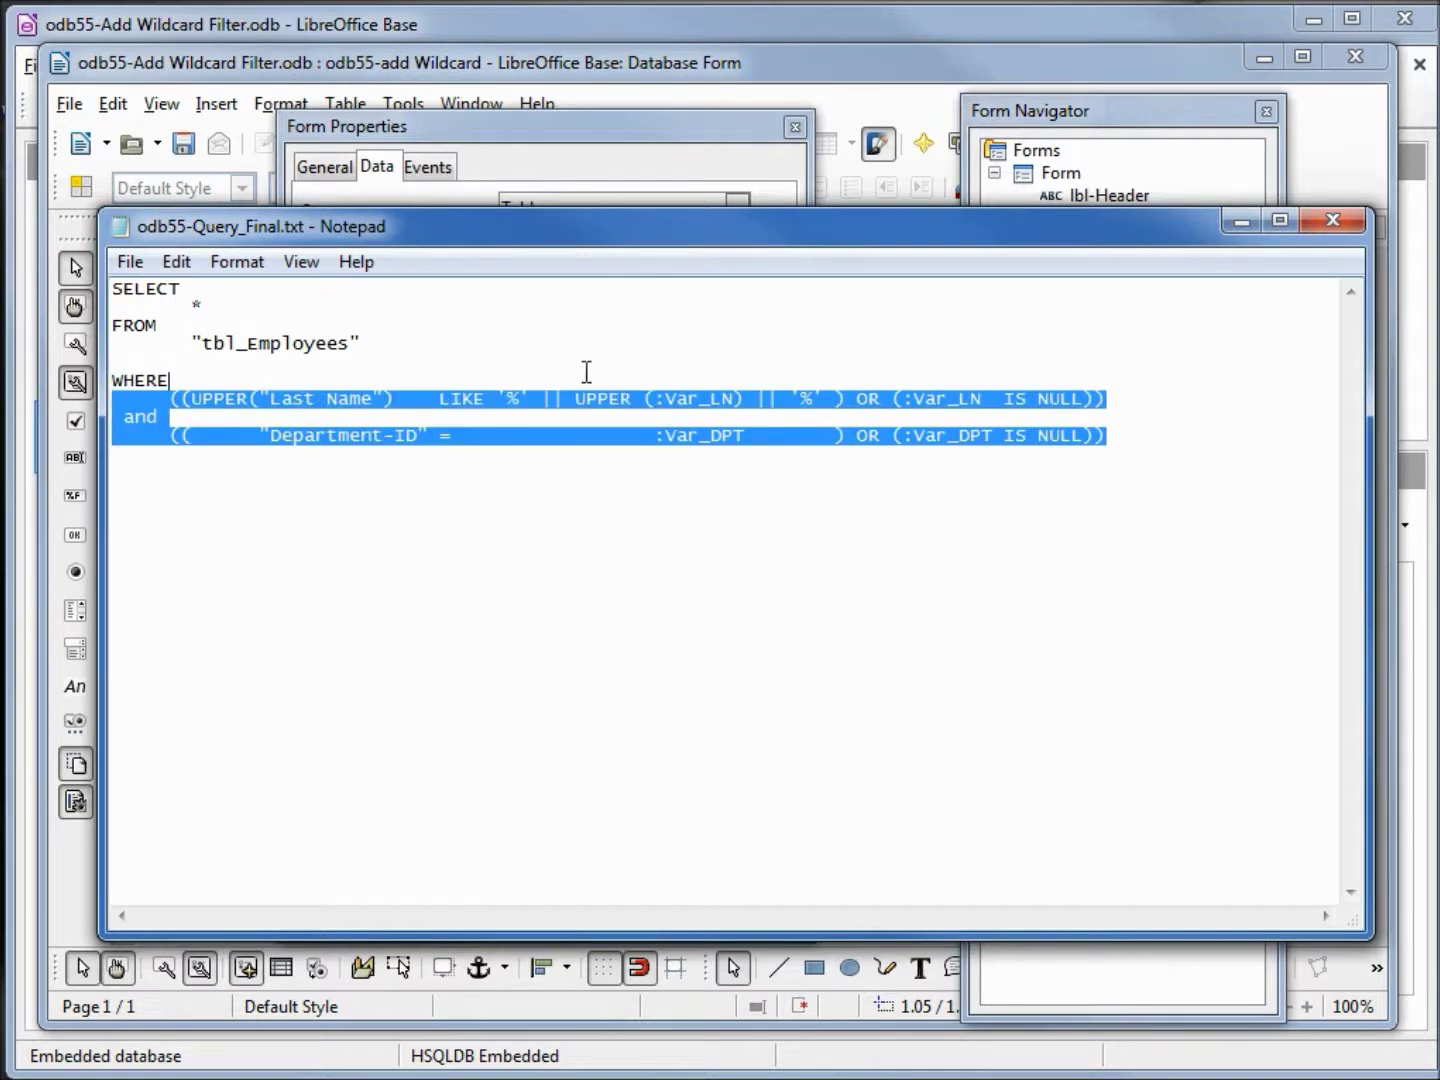
right_click(142, 306)
click(206, 400)
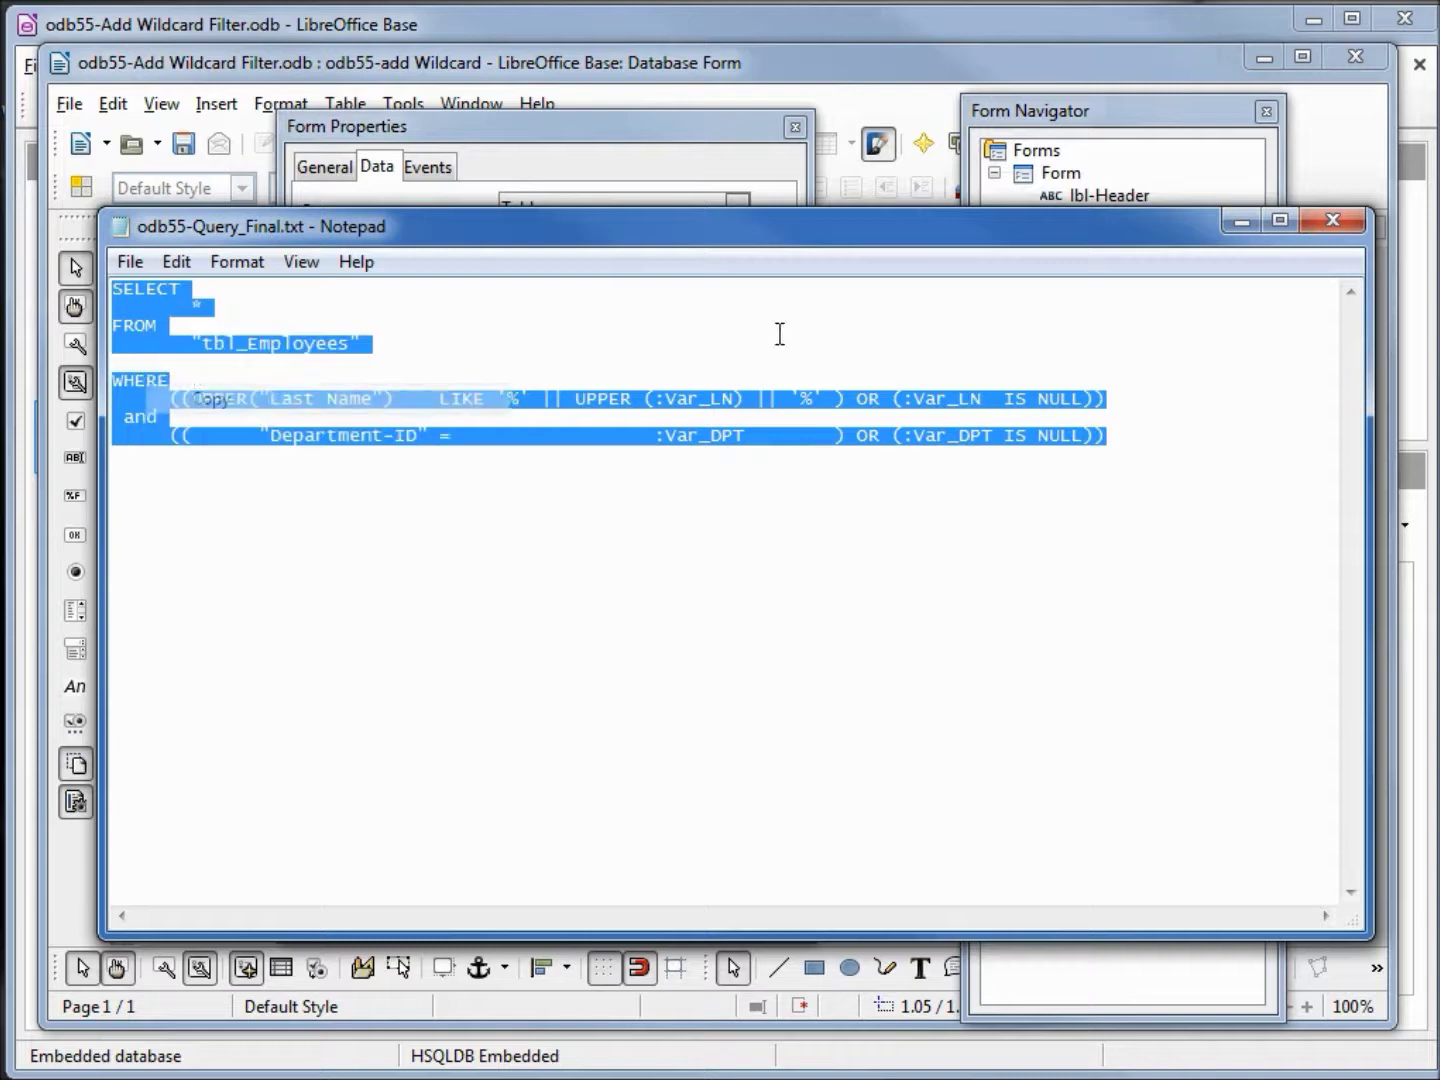
click(1241, 221)
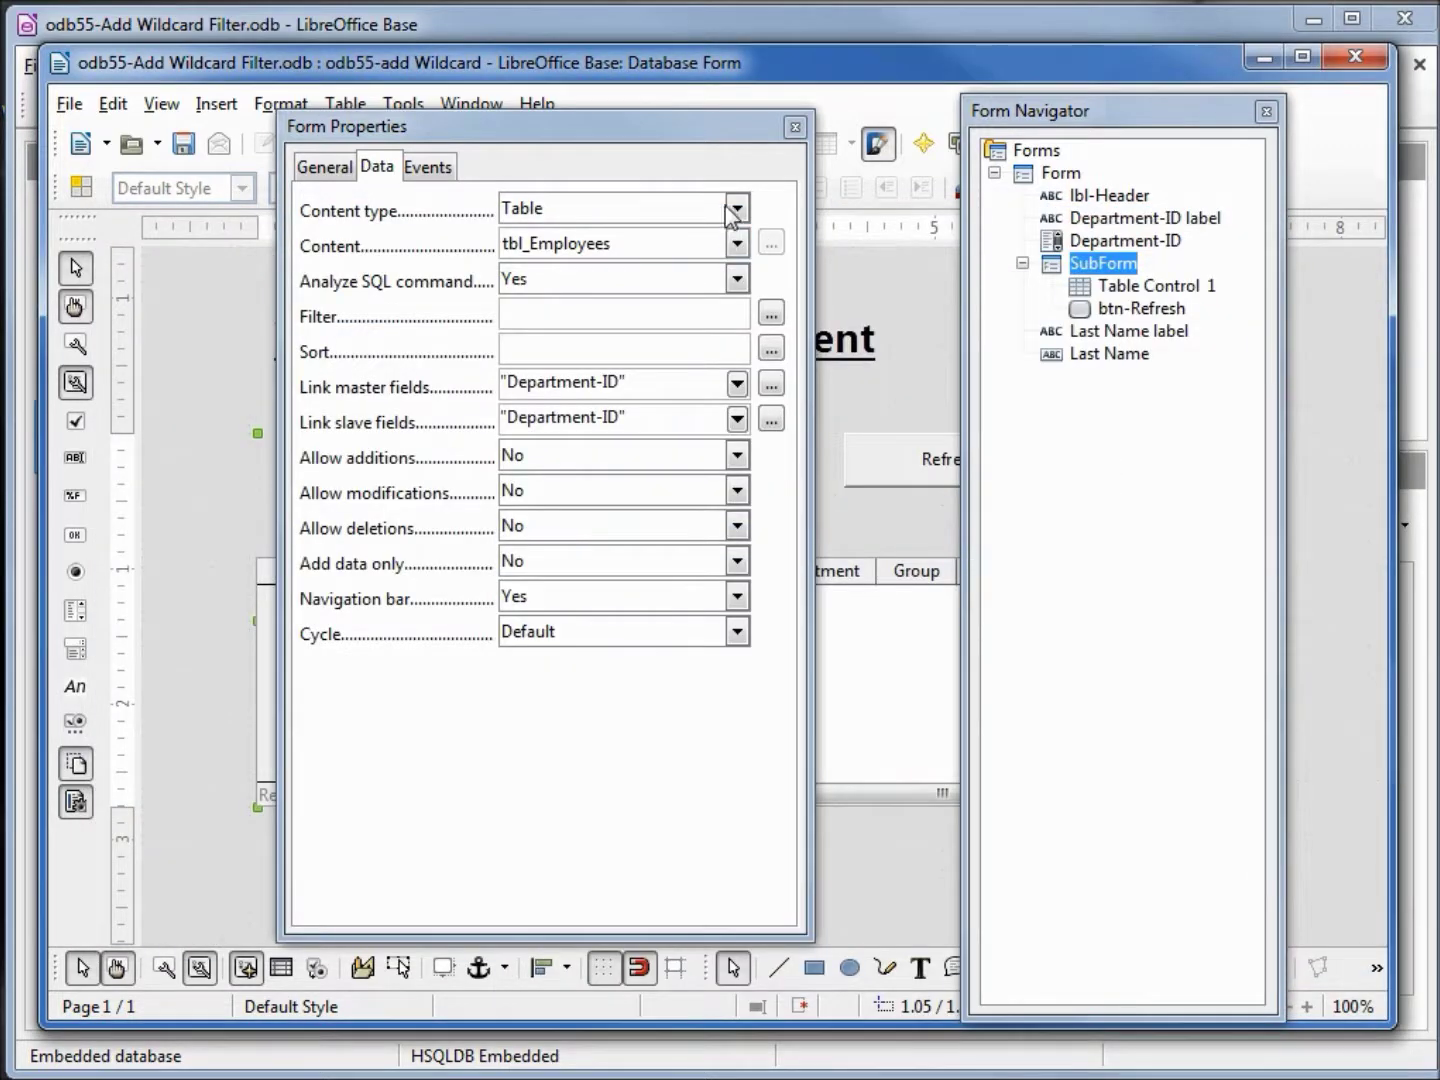
Step: Set the SubForm content type to SQL command and paste the copied query as its content
click(738, 208)
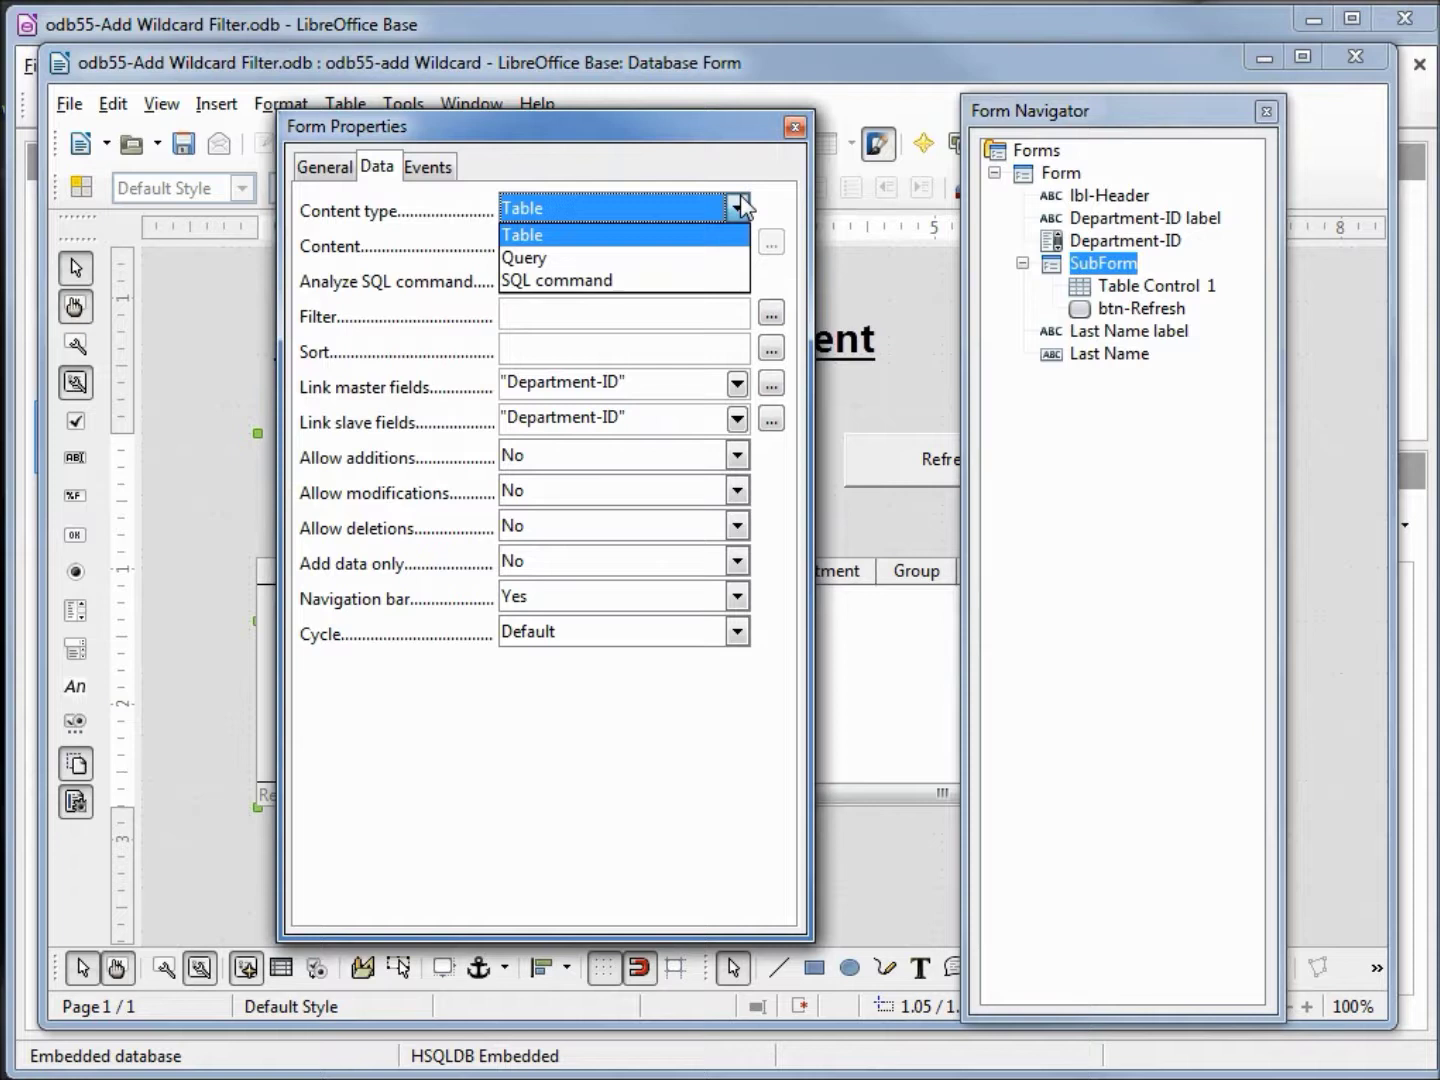
click(671, 282)
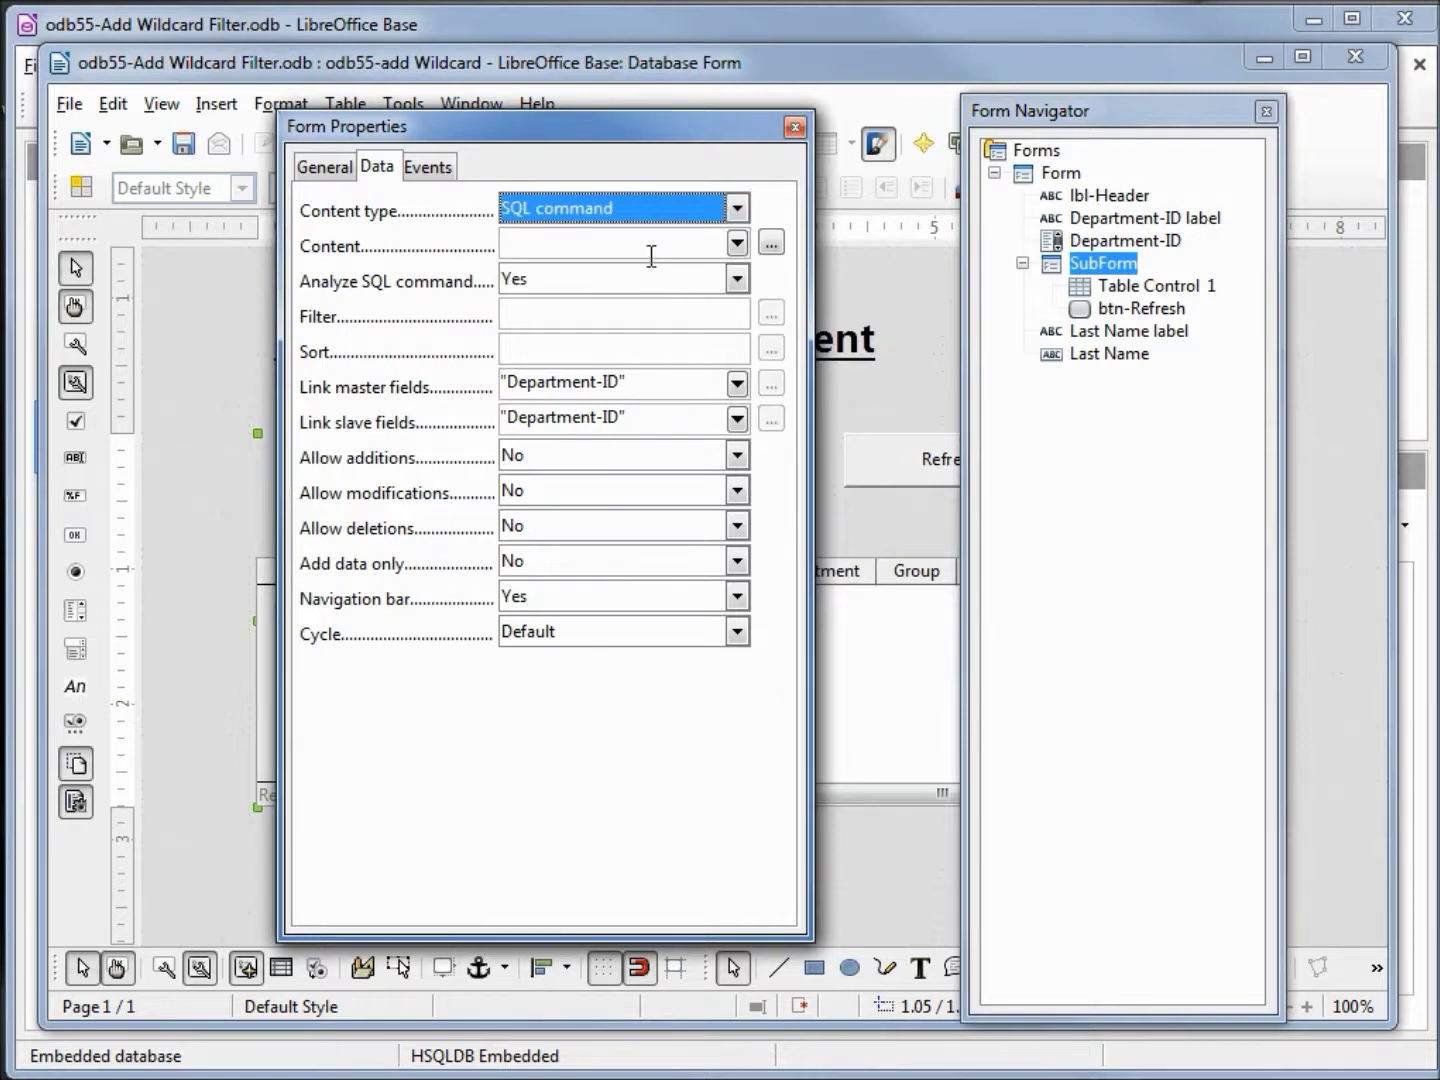
click(640, 243)
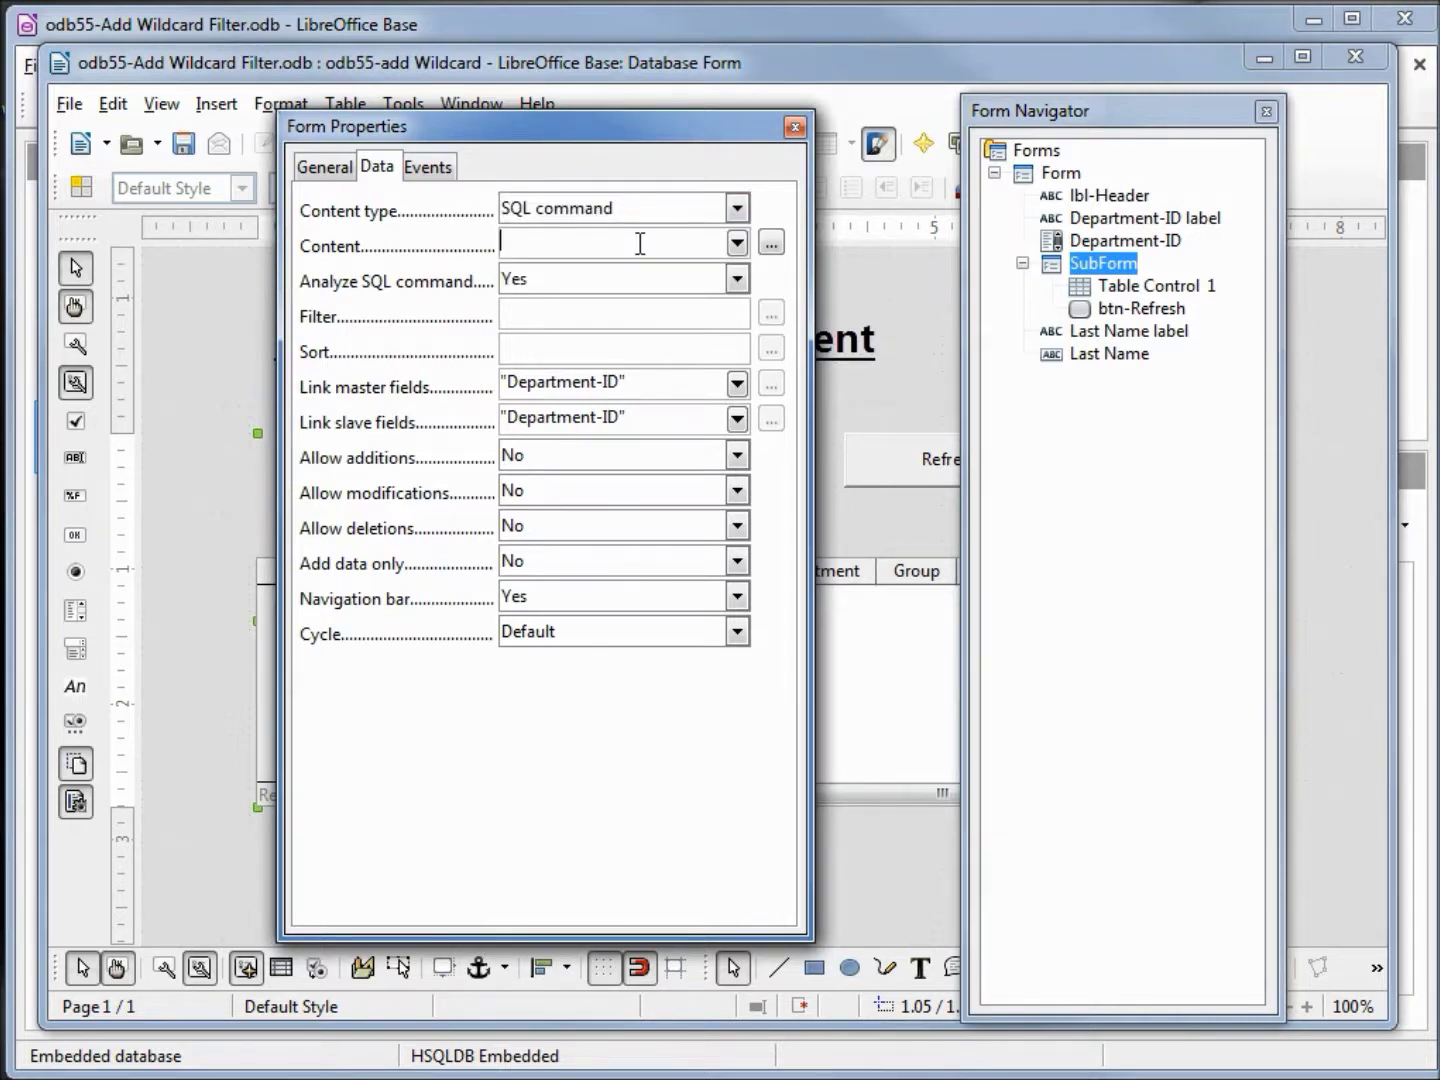
key(ctrl+v)
key(Tab)
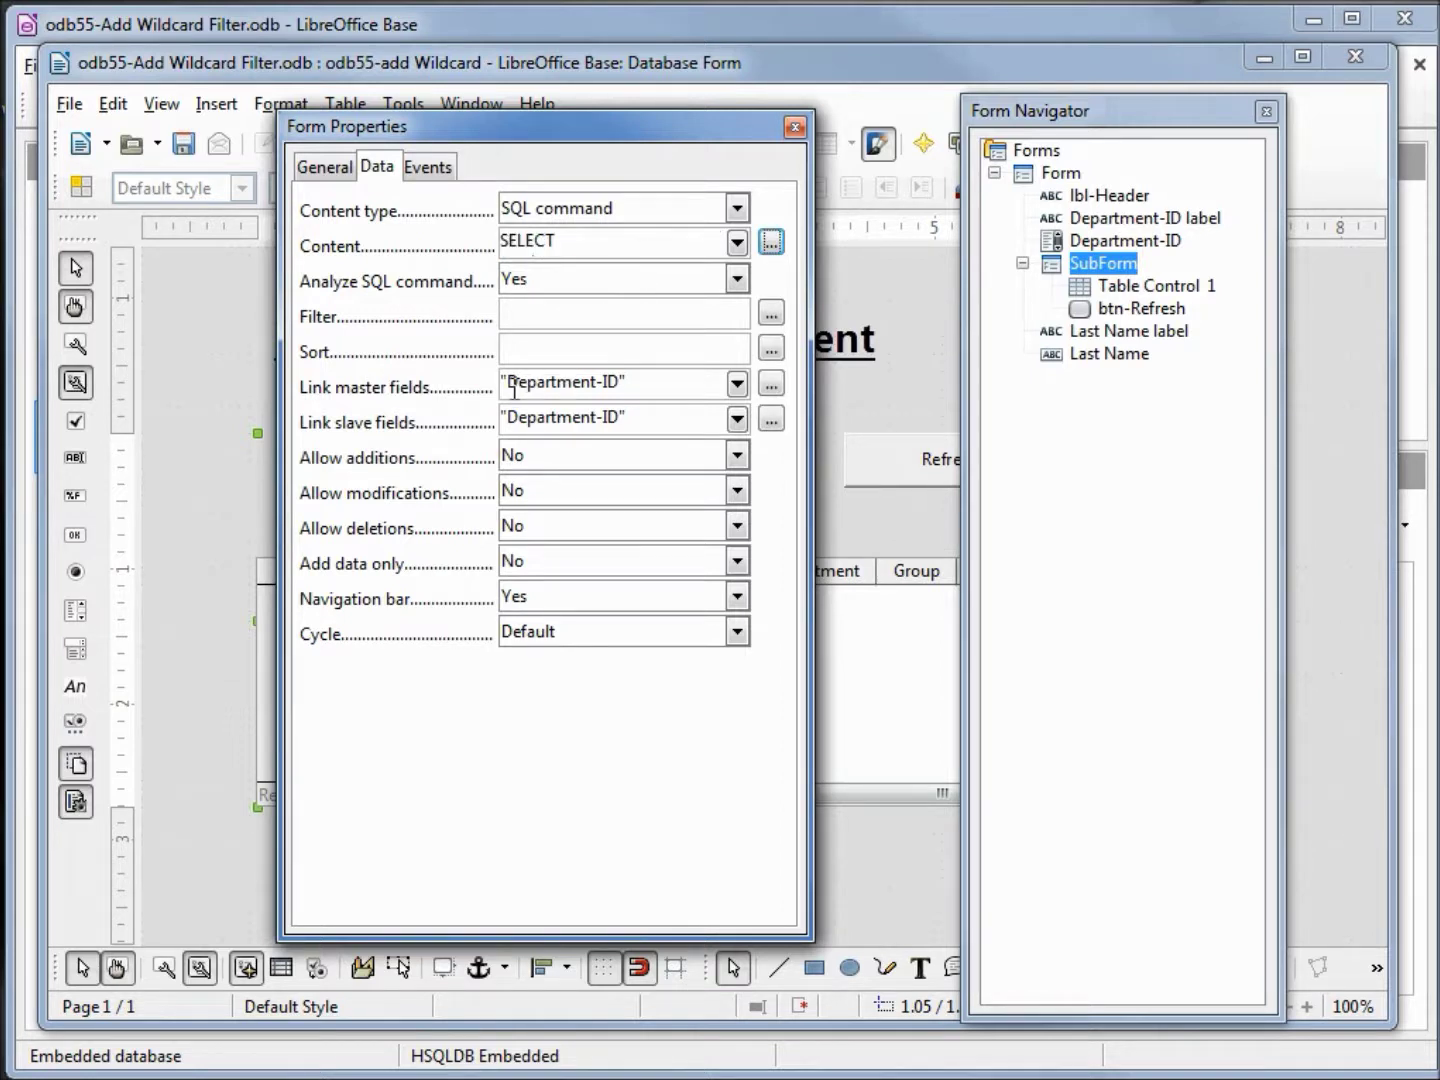
click(657, 387)
click(737, 384)
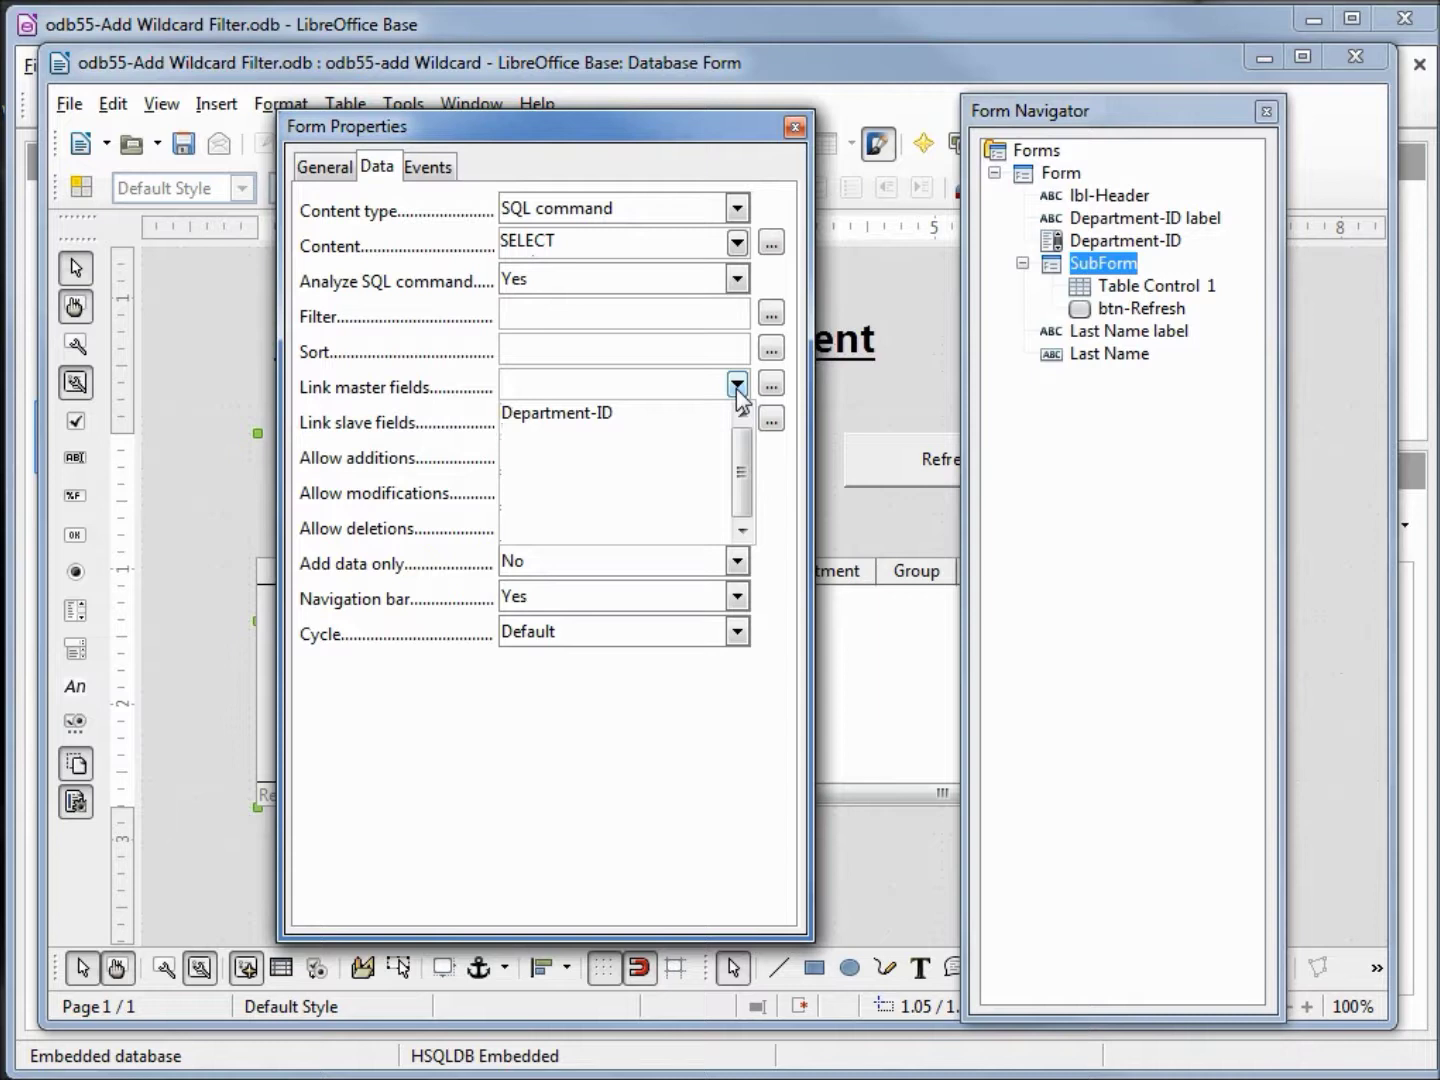
Step: Add Last Name as a master link field and enter Var_DPT and Var_LN as slave fields
text(Last Name)
click(737, 386)
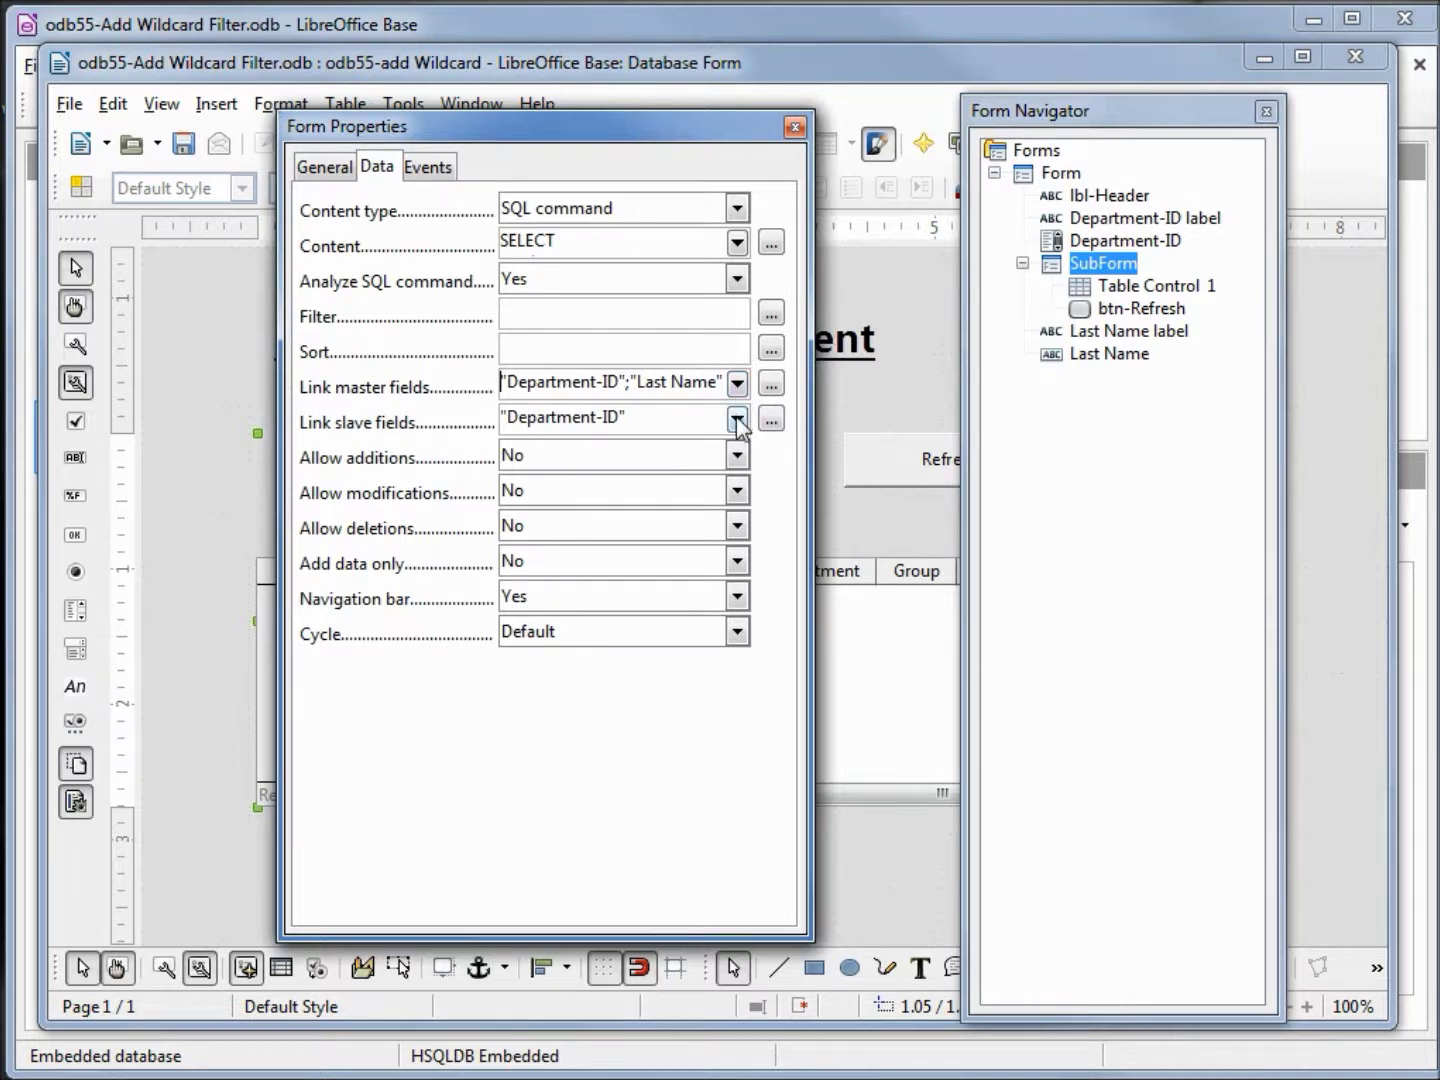
click(737, 420)
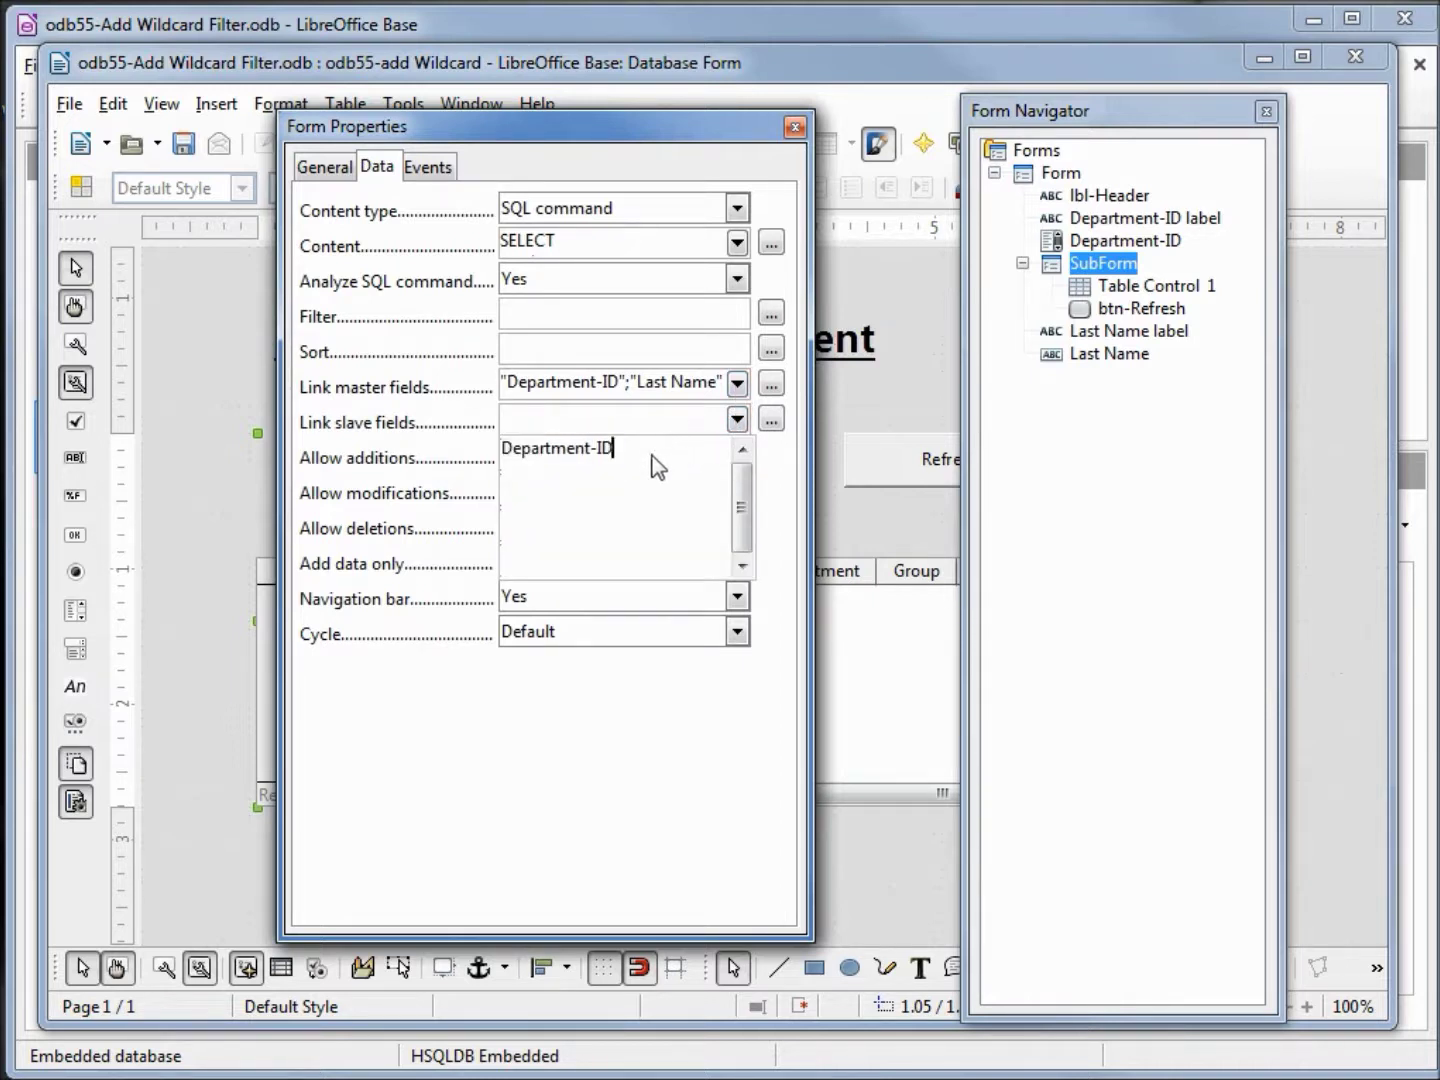
key(BackSpace)
key(BackSpace)
key(BackSpace)
key(BackSpace)
key(BackSpace)
key(BackSpace)
key(BackSpace)
text(Va)
text(r_)
text(DPt )
text(Var_)
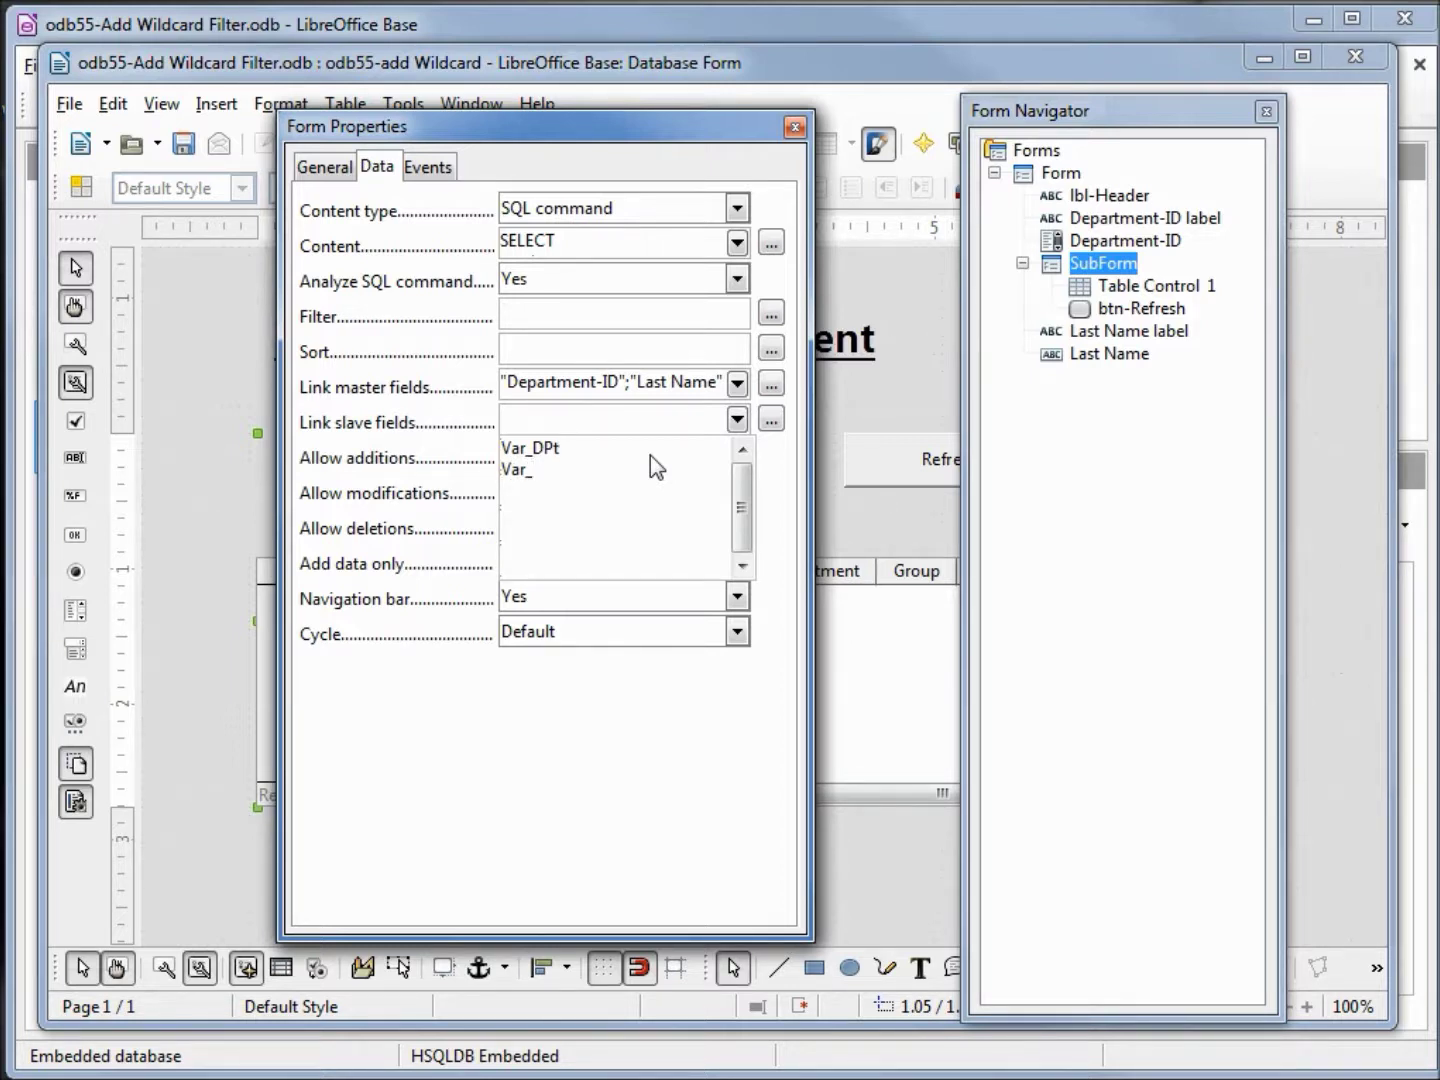
text(LN)
Step: Correct the Var_DPT parameter name, confirm the links and save the form
key(Up)
text(T)
key(Delete)
key(Return)
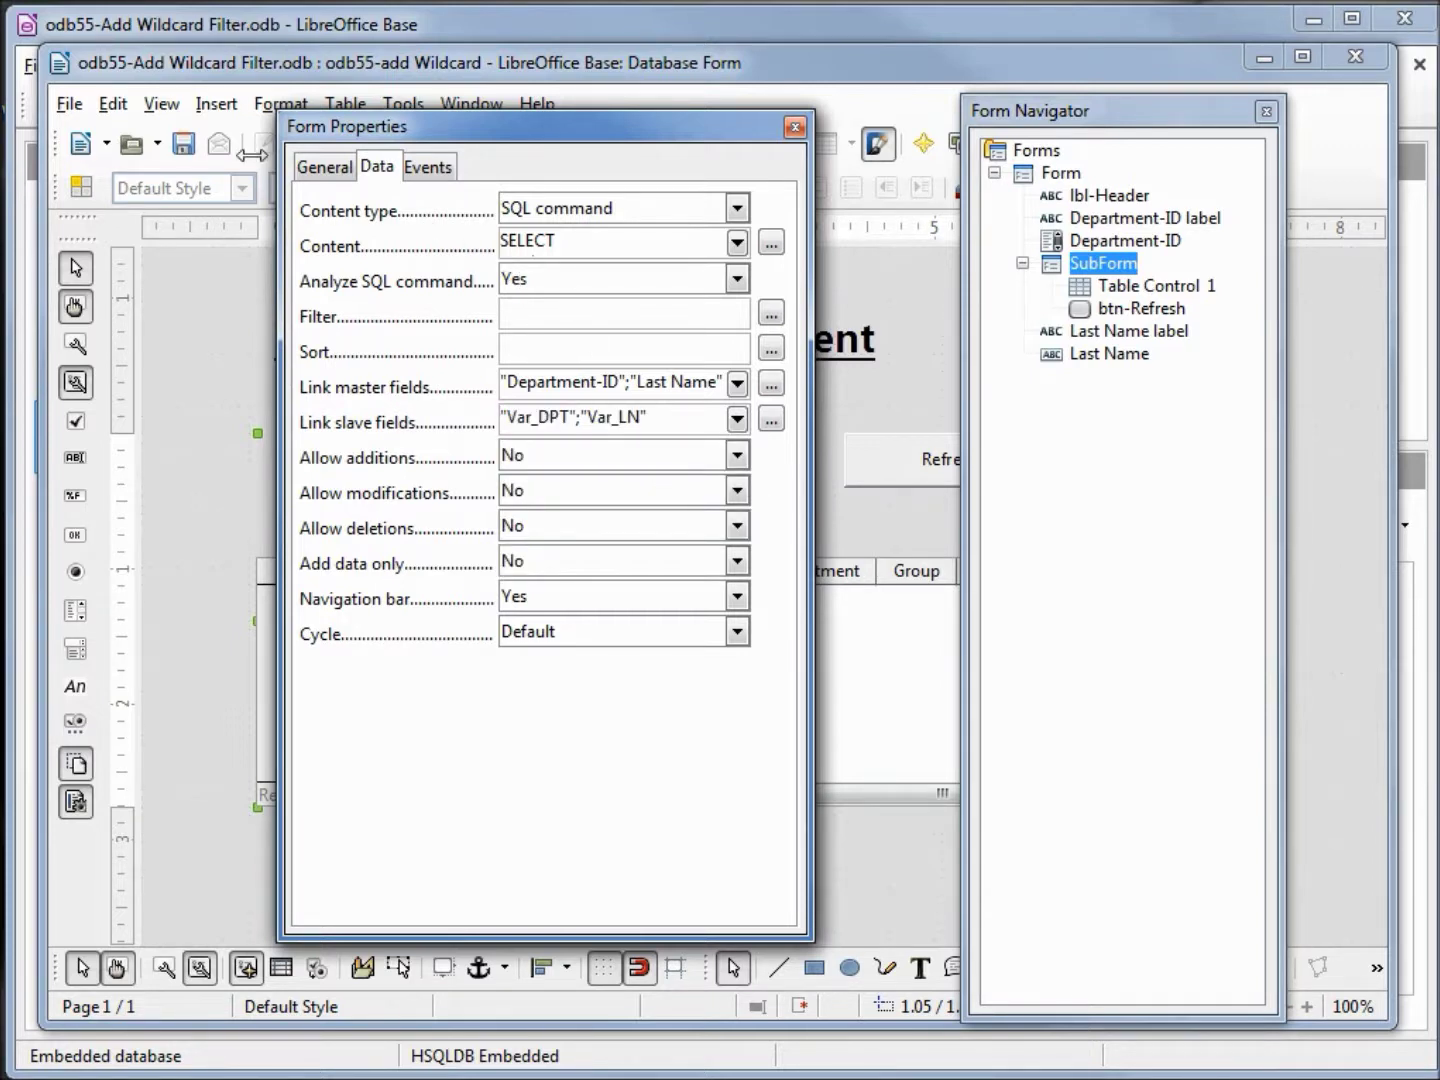
click(197, 157)
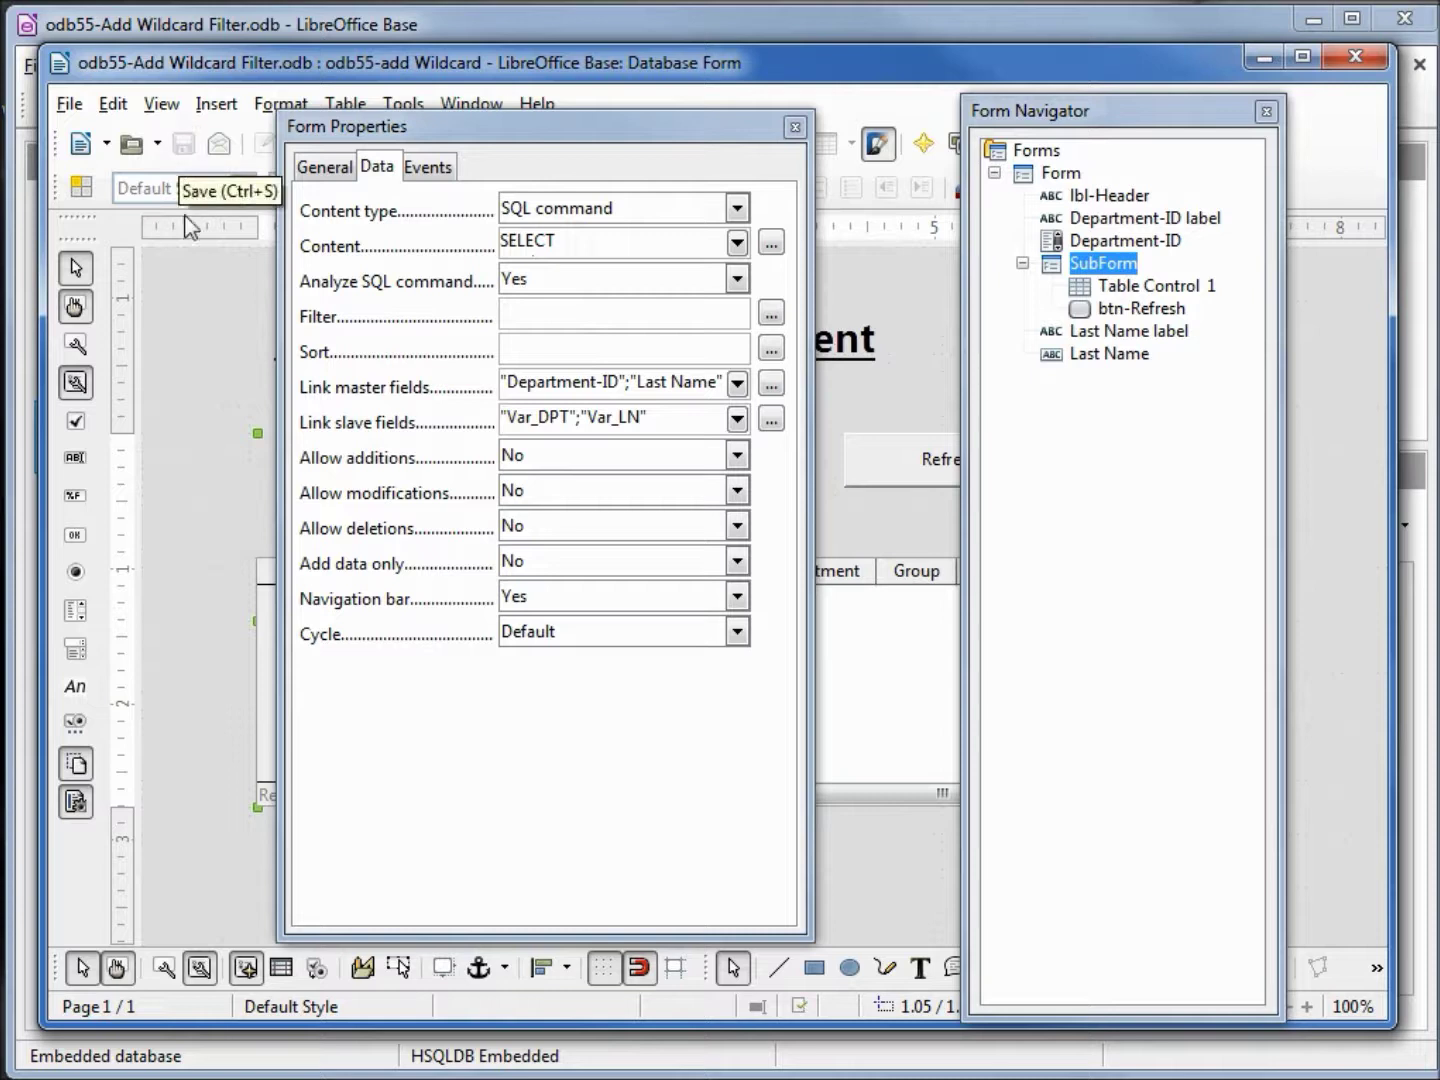
click(118, 967)
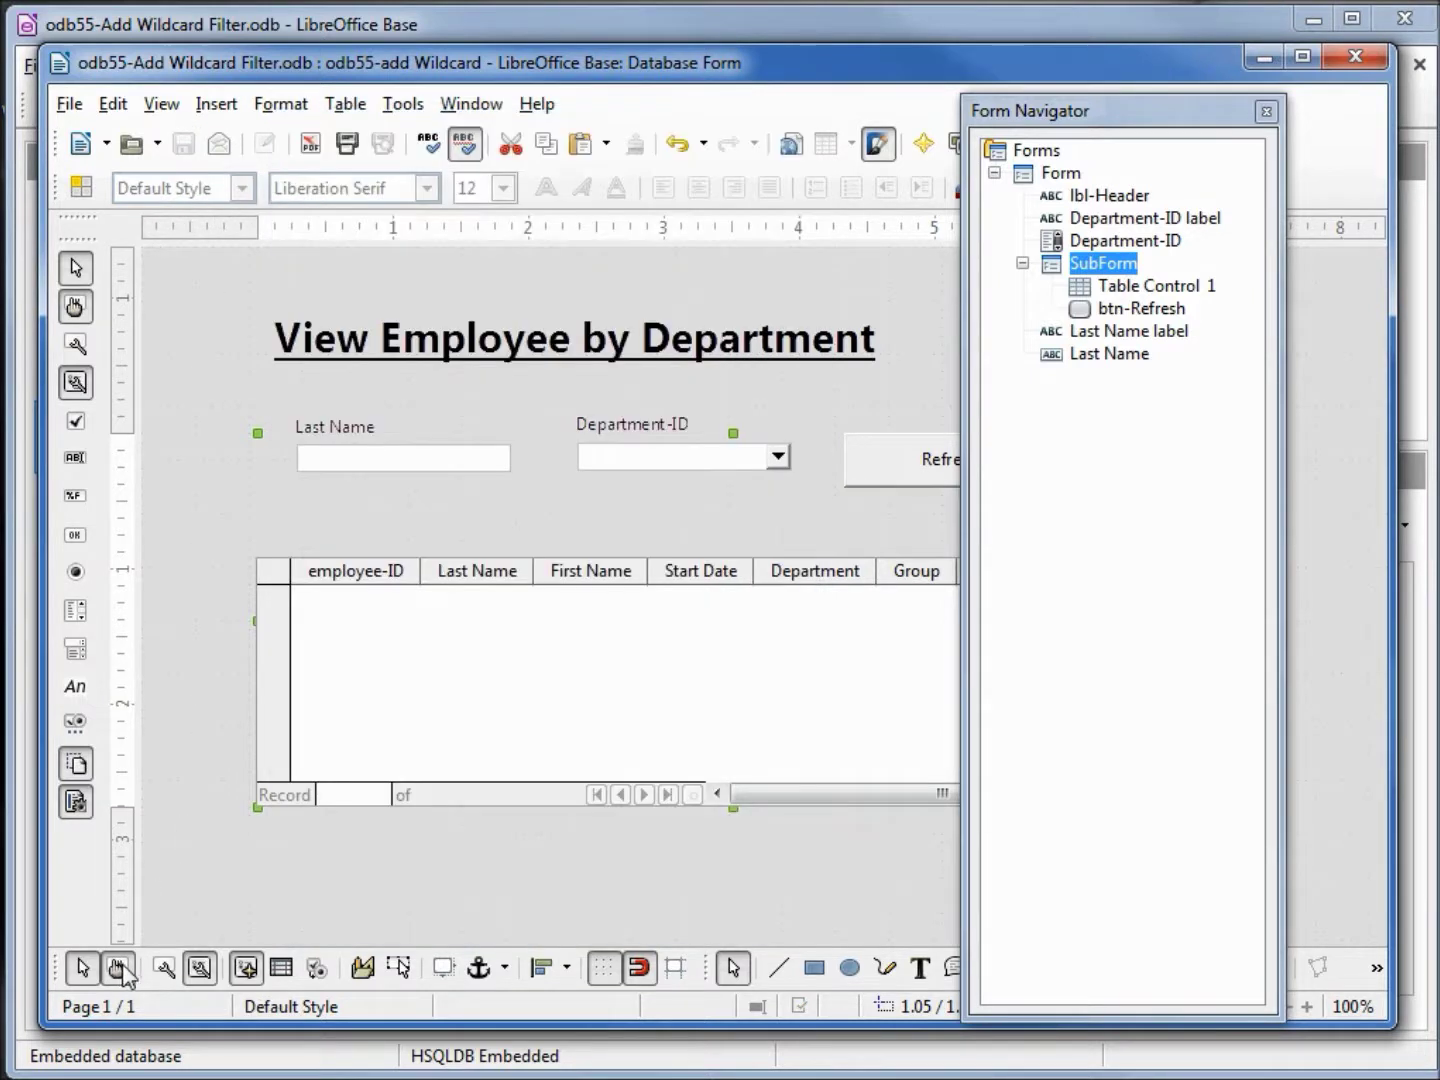
Step: Filter the live form by Management (three employees), then by IT (eight employees)
click(921, 468)
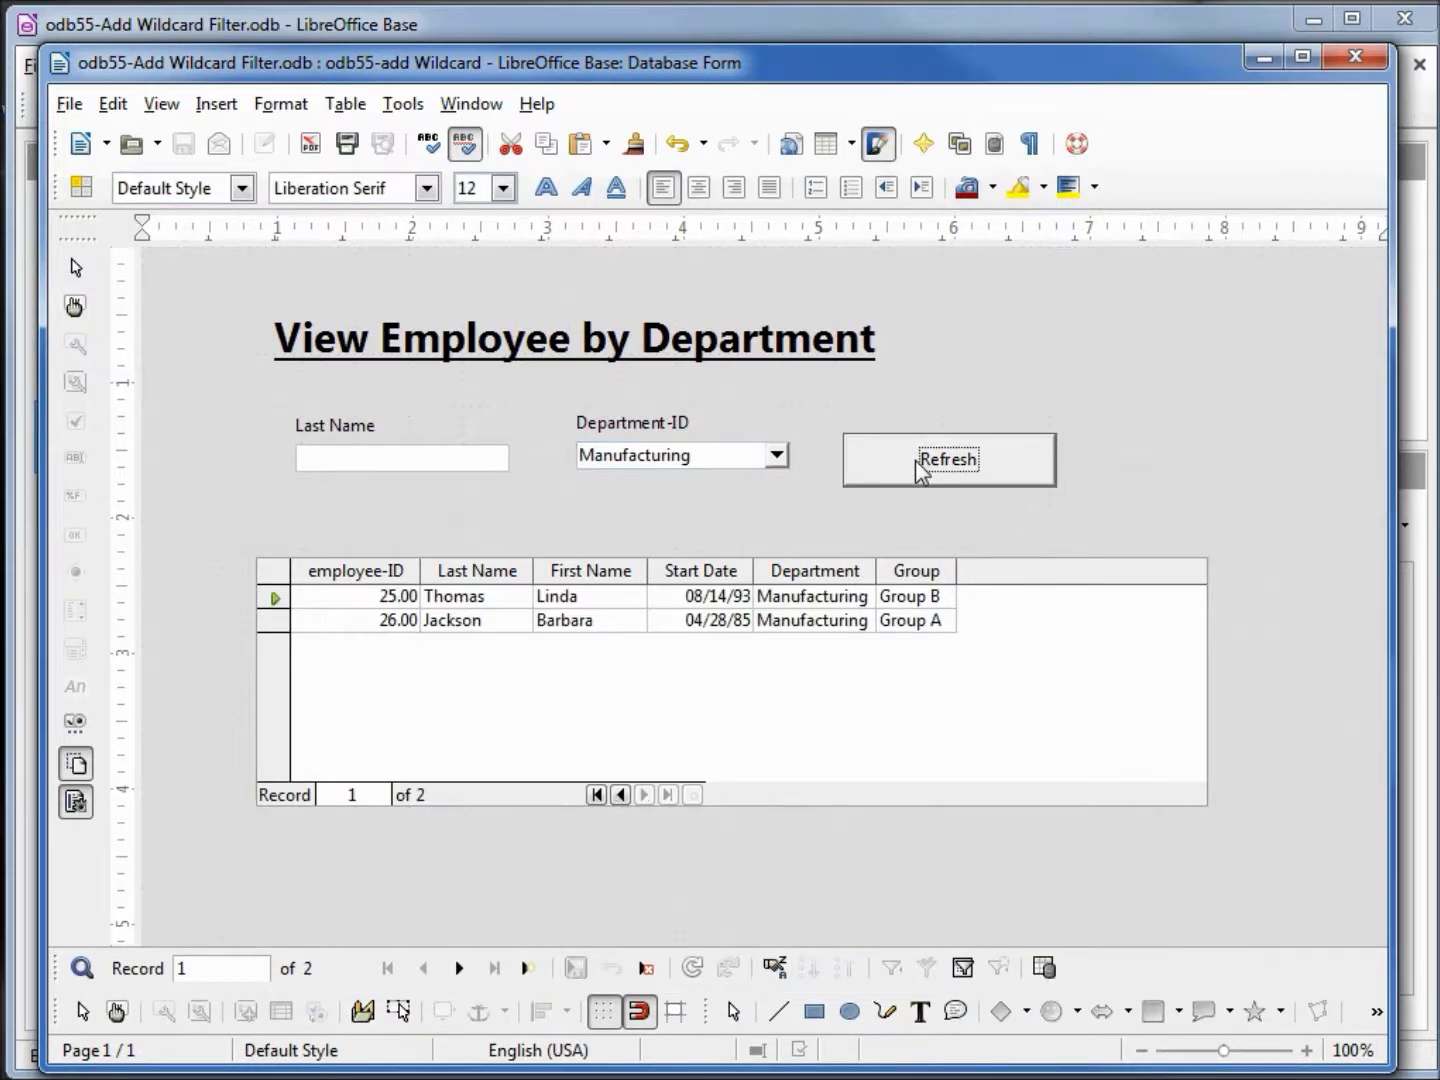
click(778, 460)
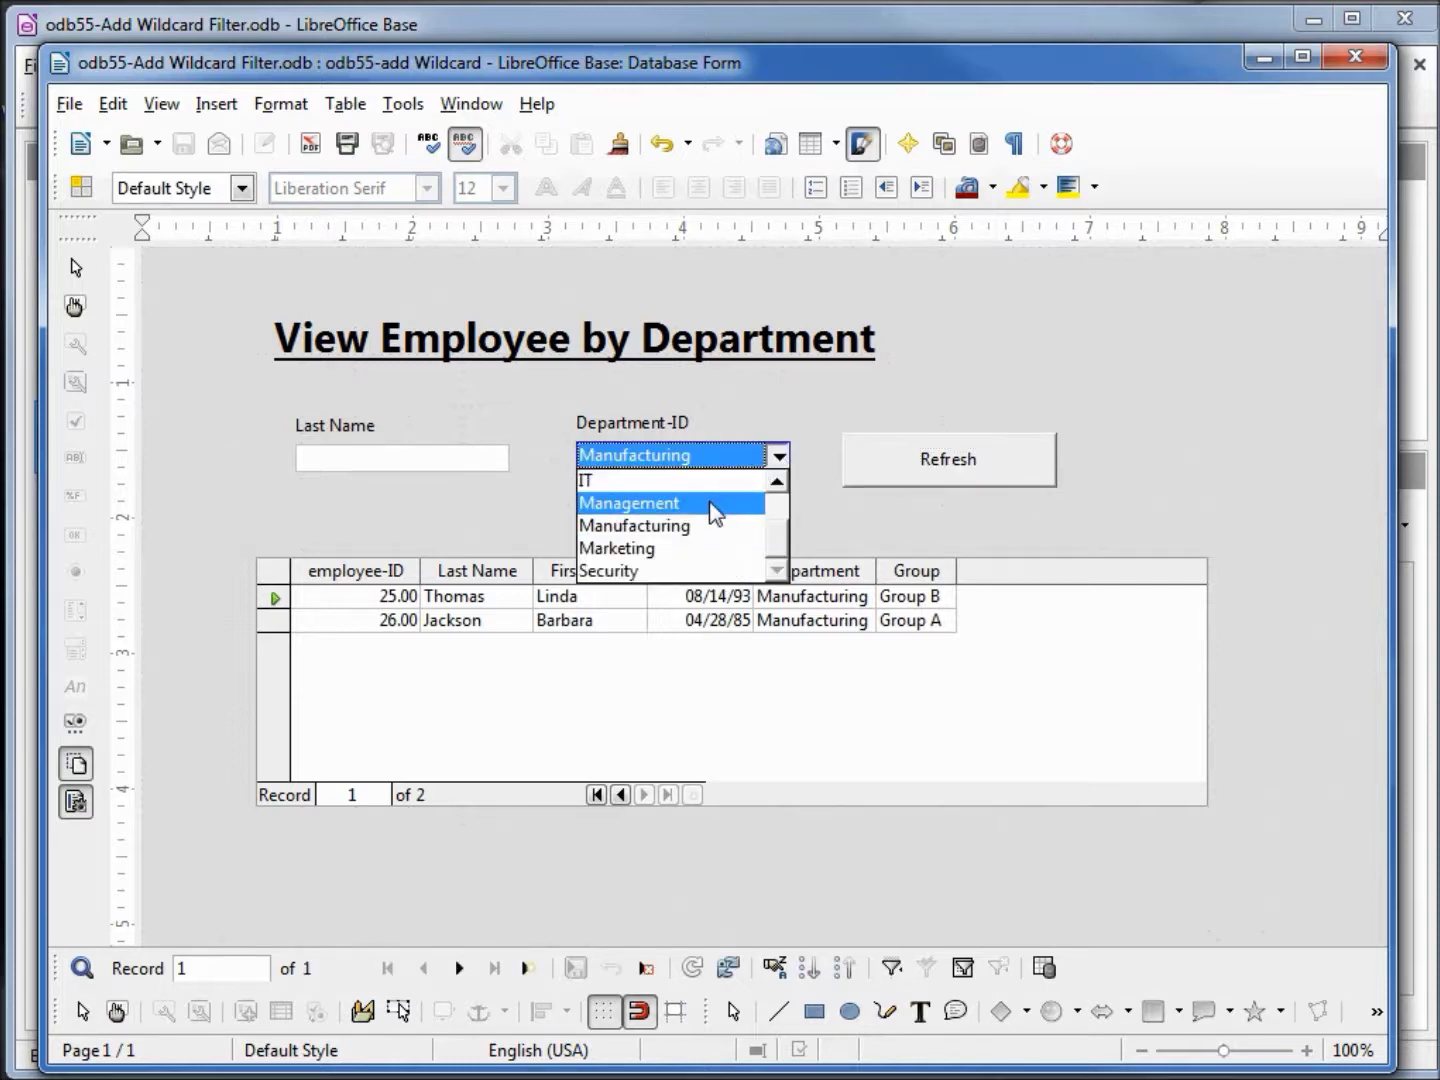
click(709, 505)
click(982, 467)
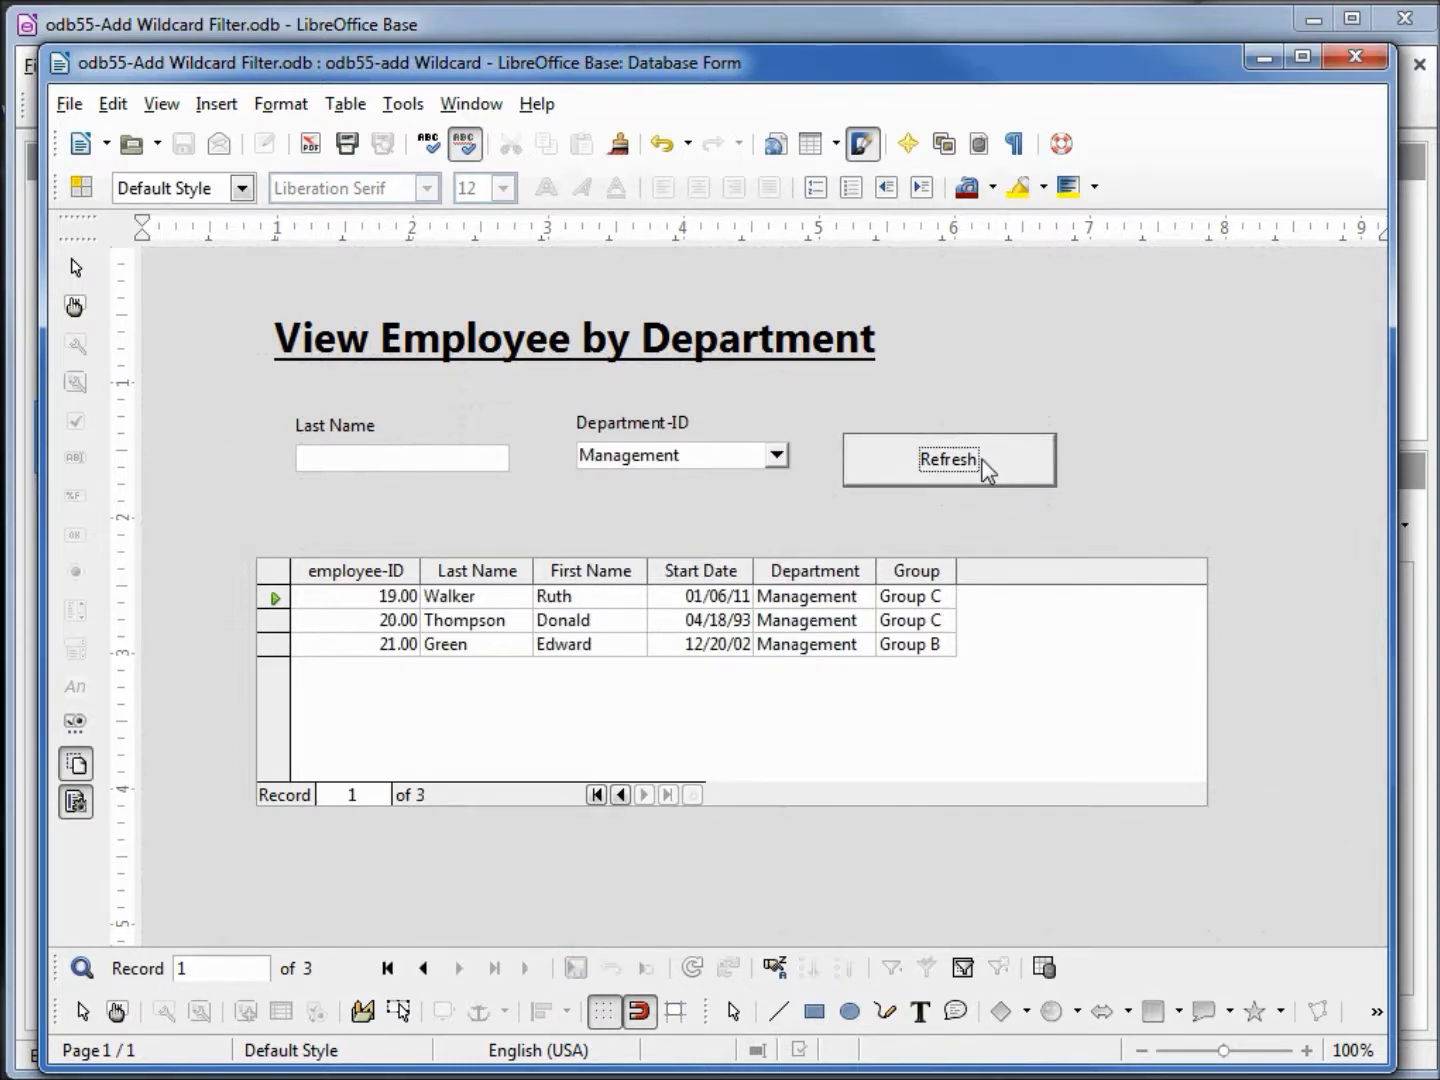
click(776, 454)
click(730, 478)
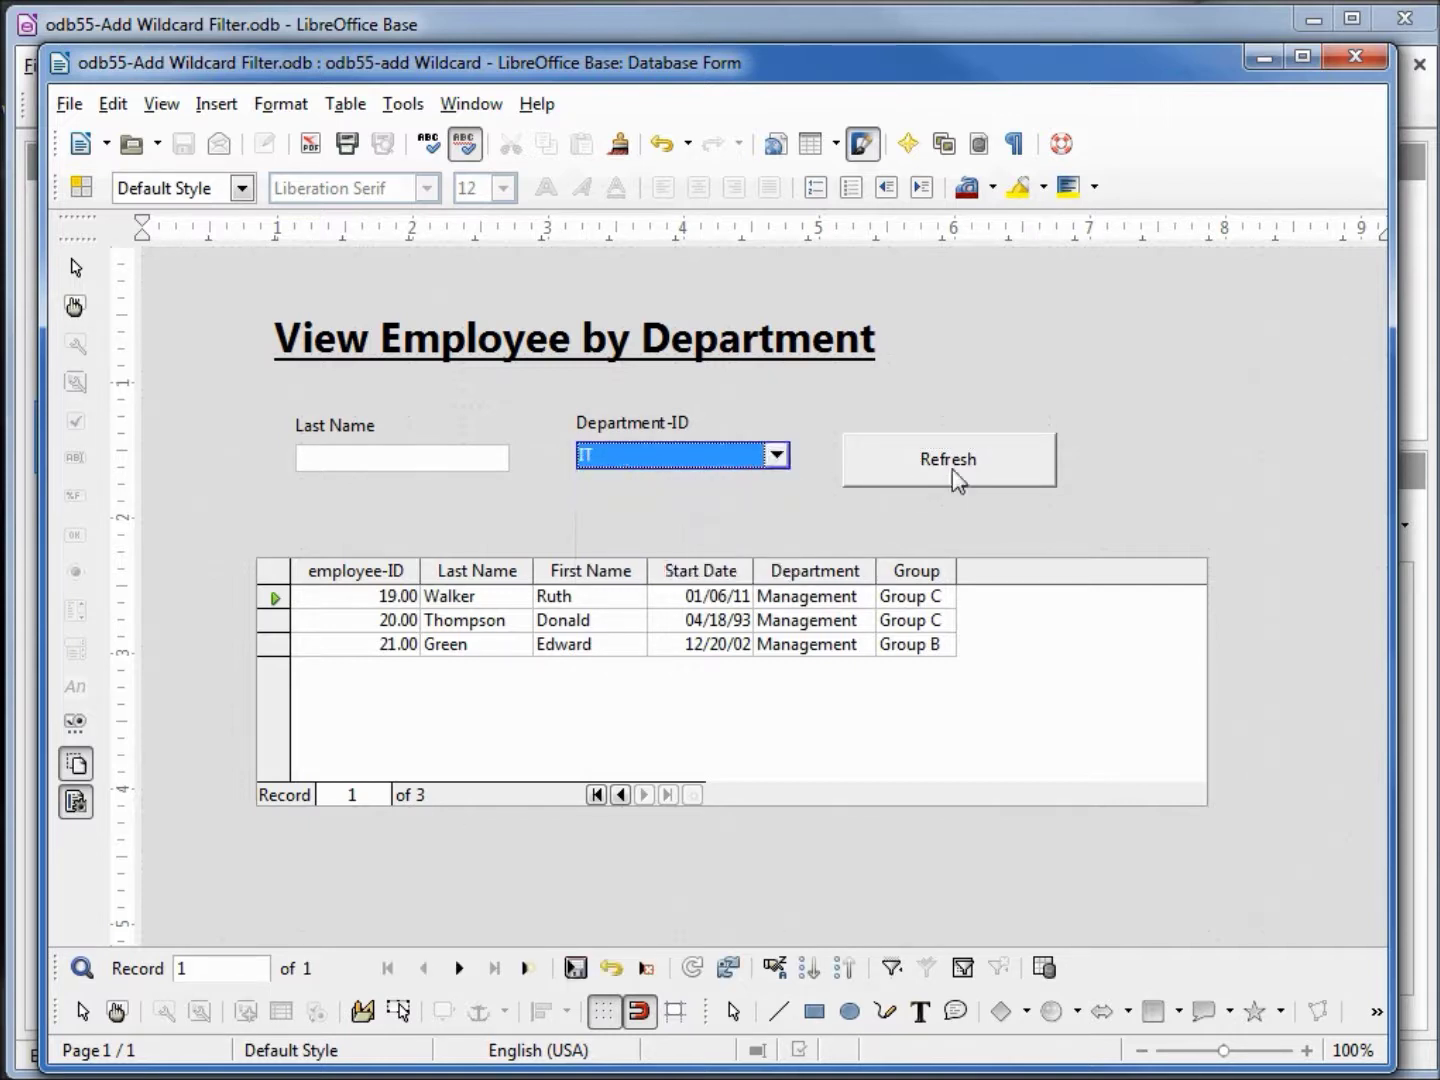
click(955, 475)
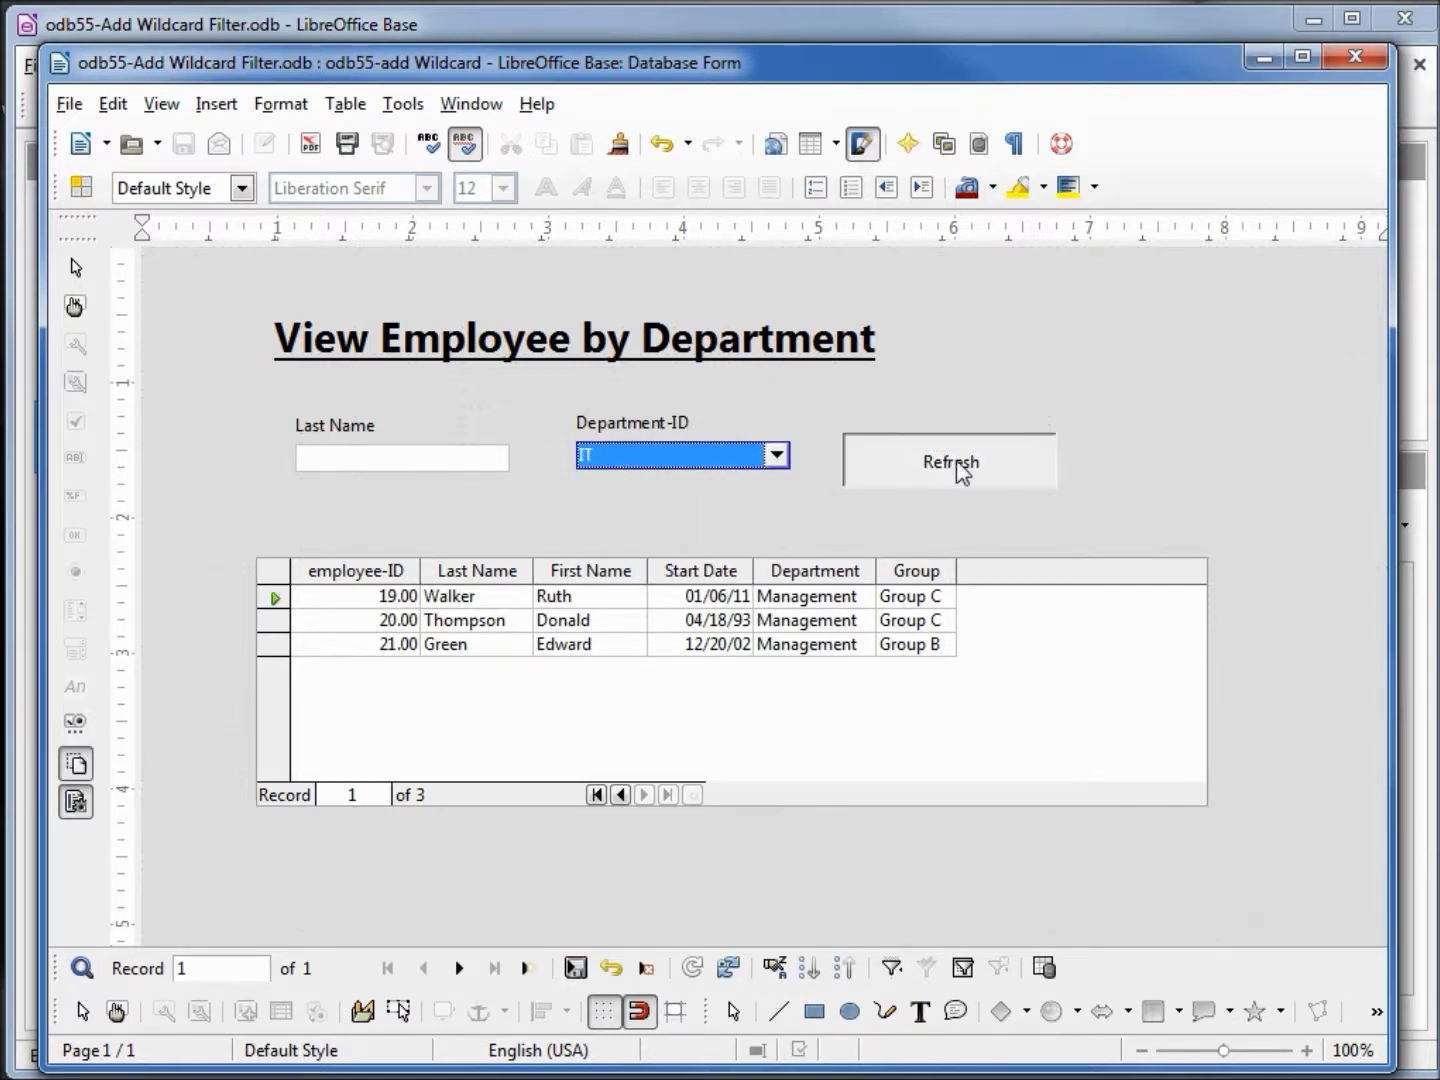
click(427, 461)
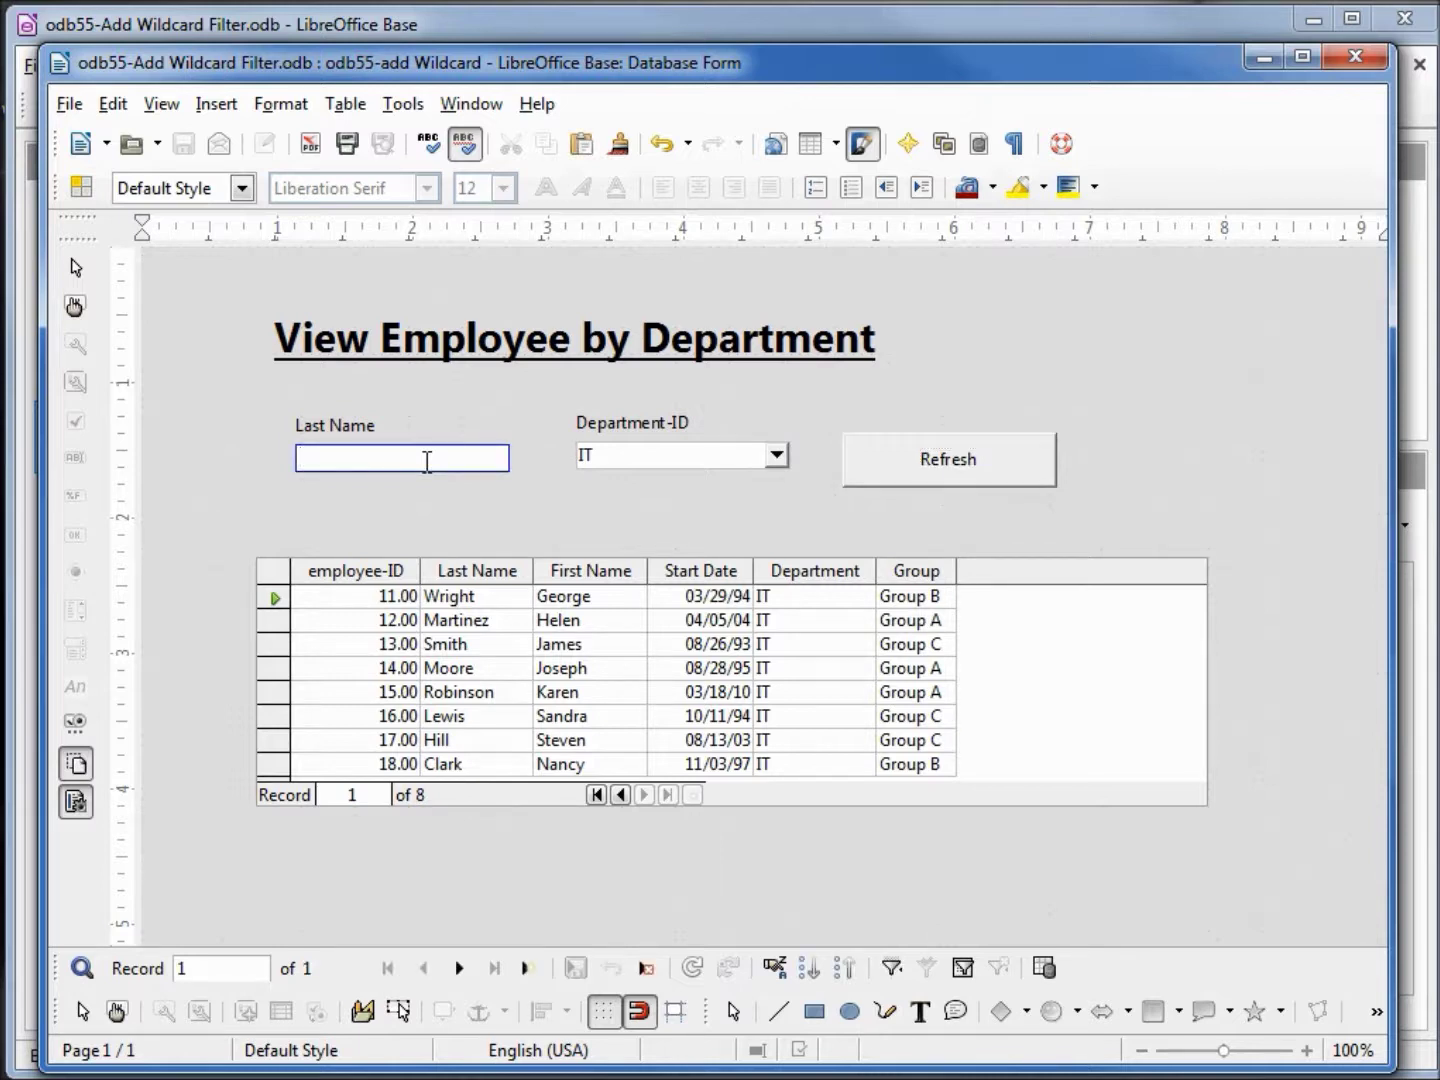
Step: Refresh the IT list with Last Name filter 'i', then 'H', leaving Wright, Smith and Hill
text(i)
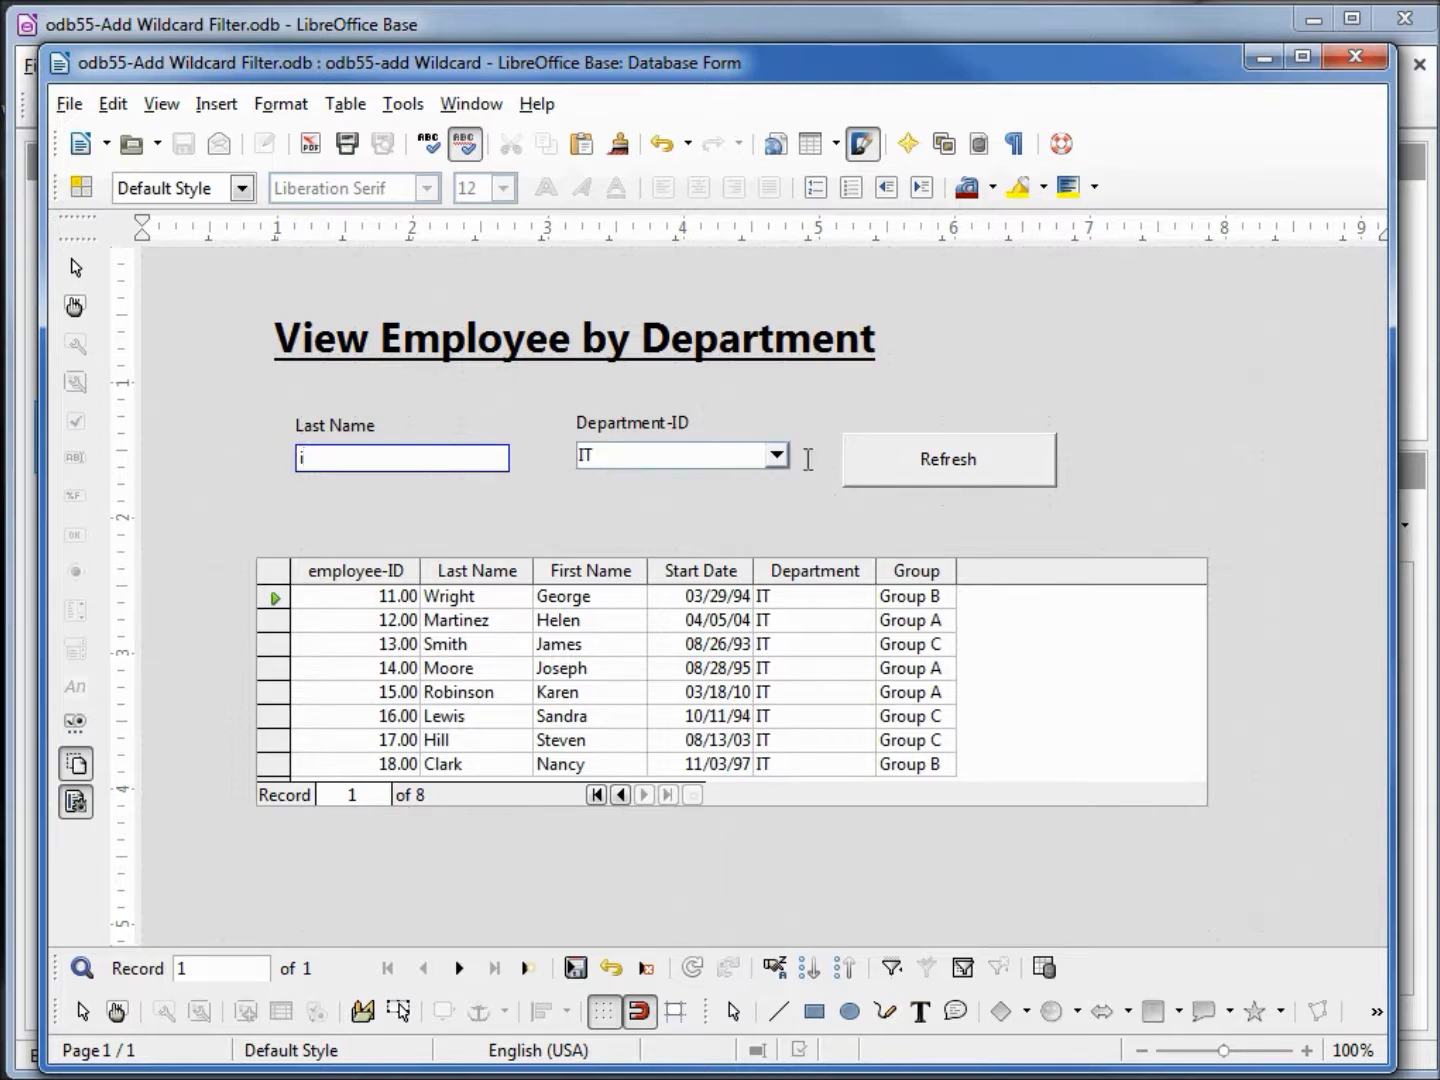
click(915, 465)
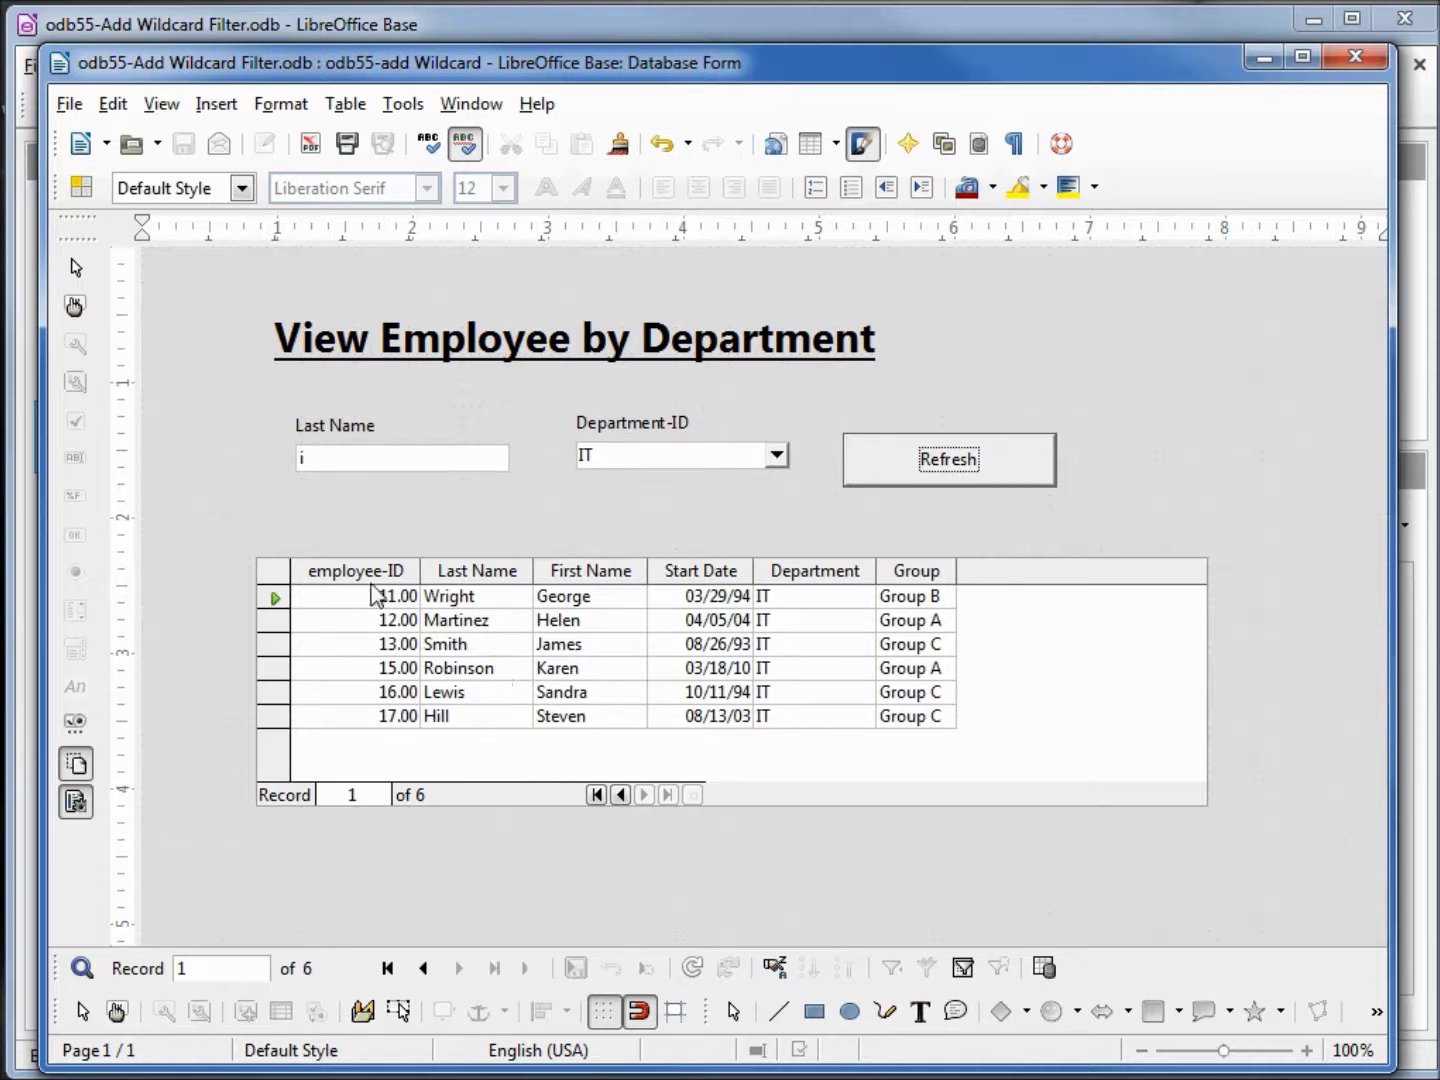
drag(311, 466, 279, 450)
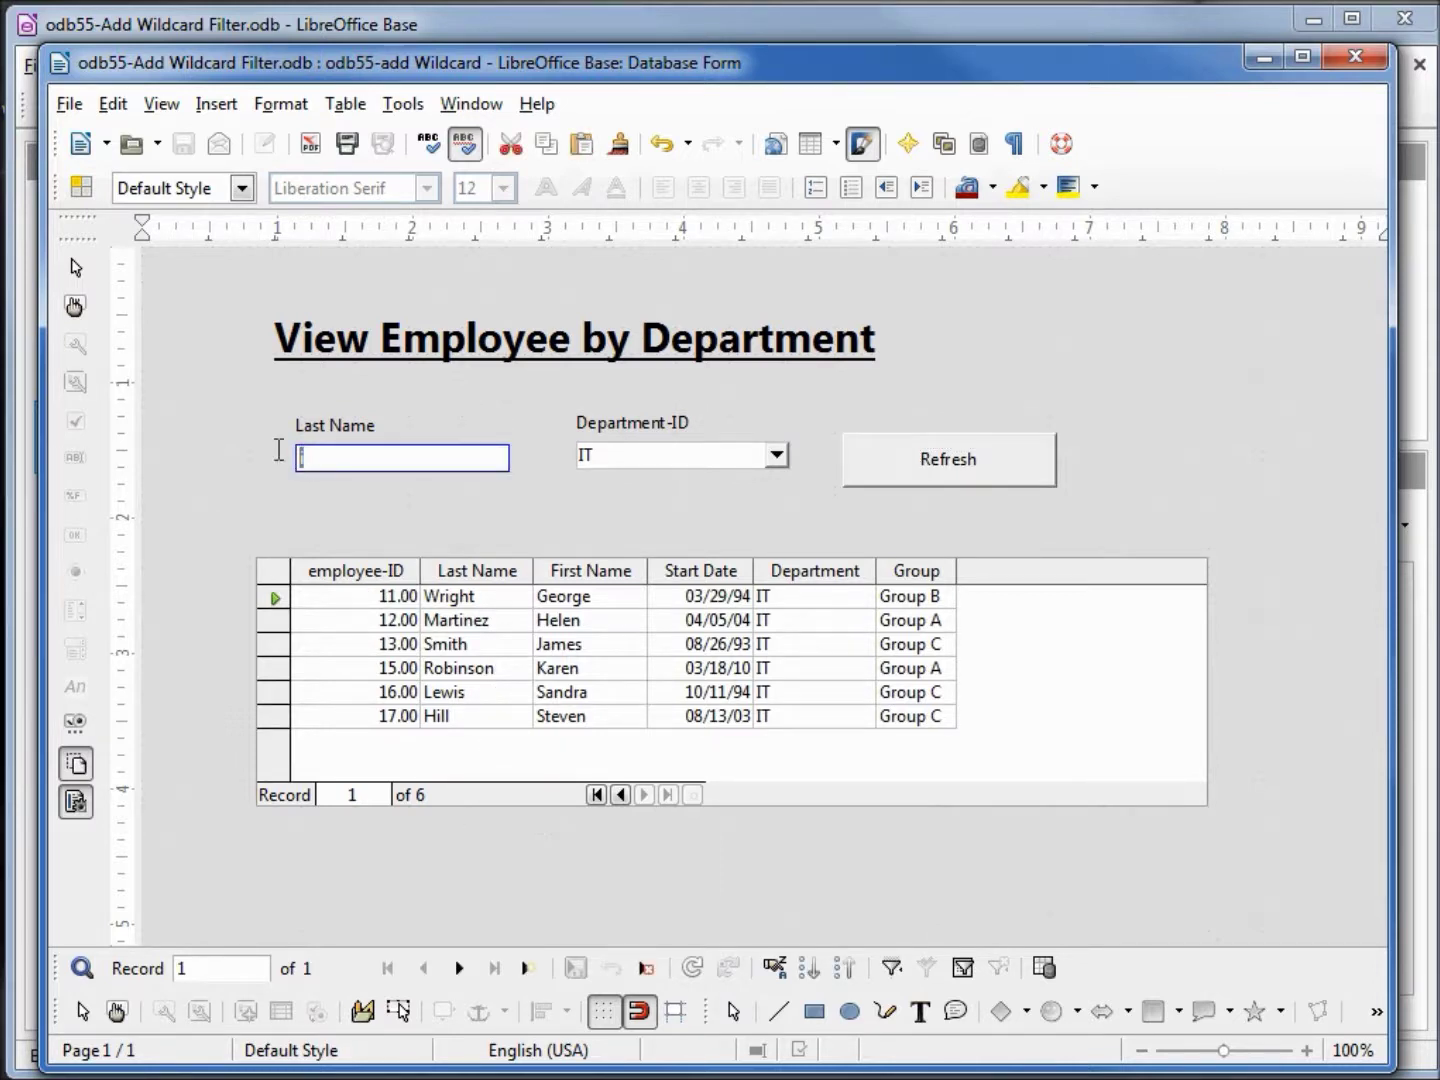
text(H)
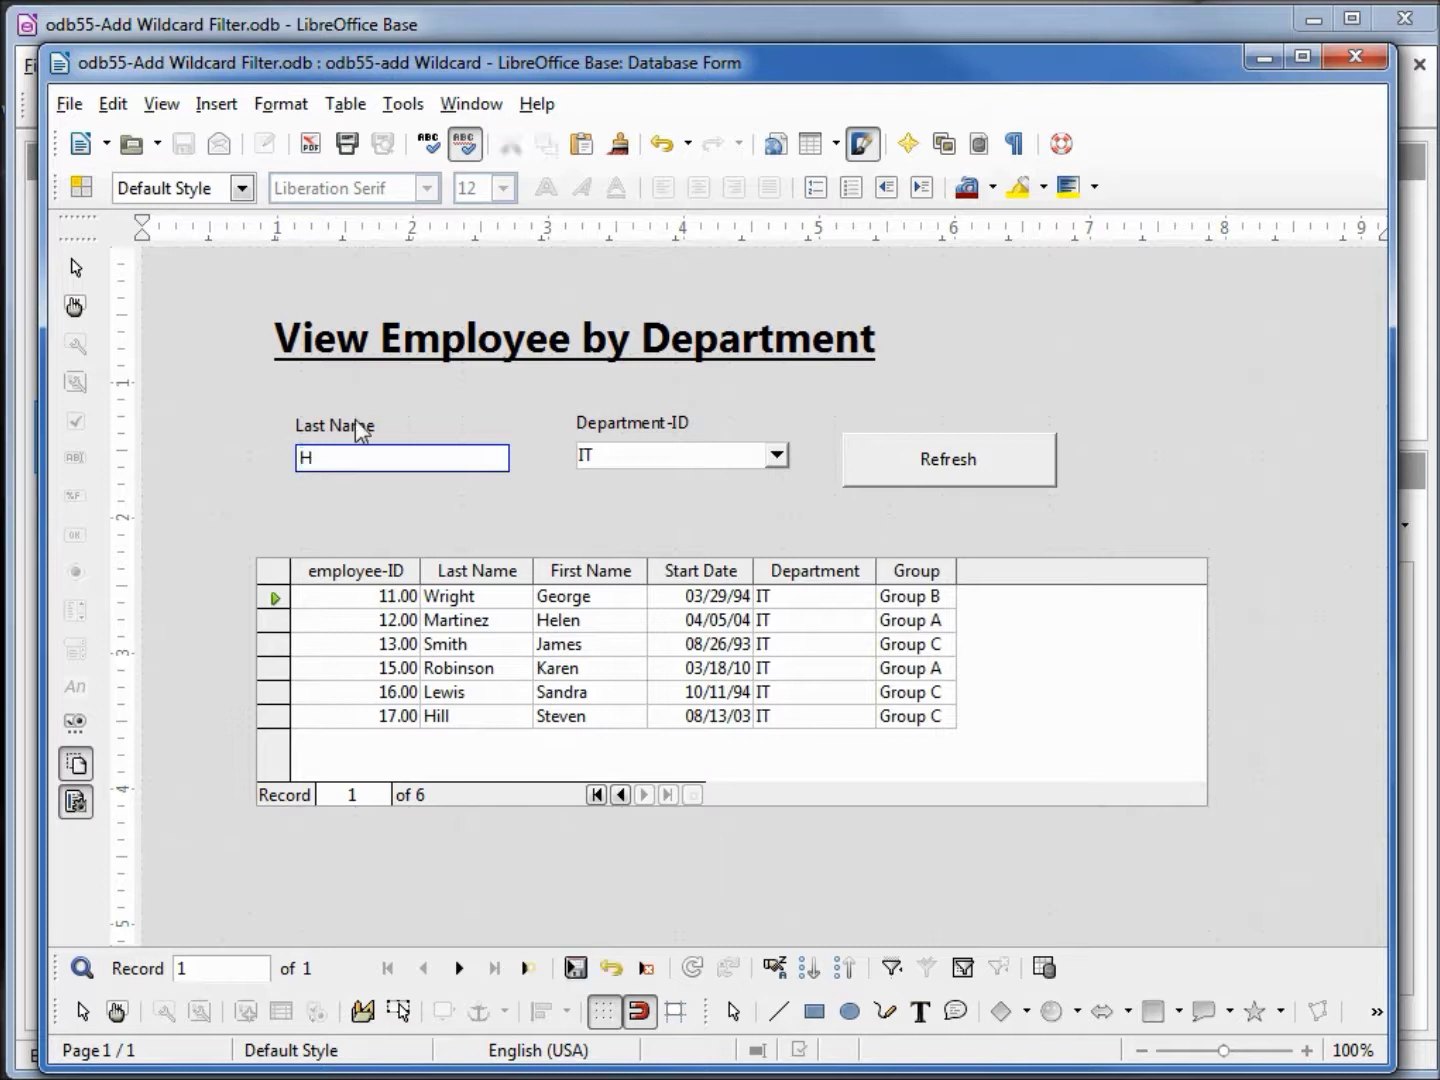
click(960, 472)
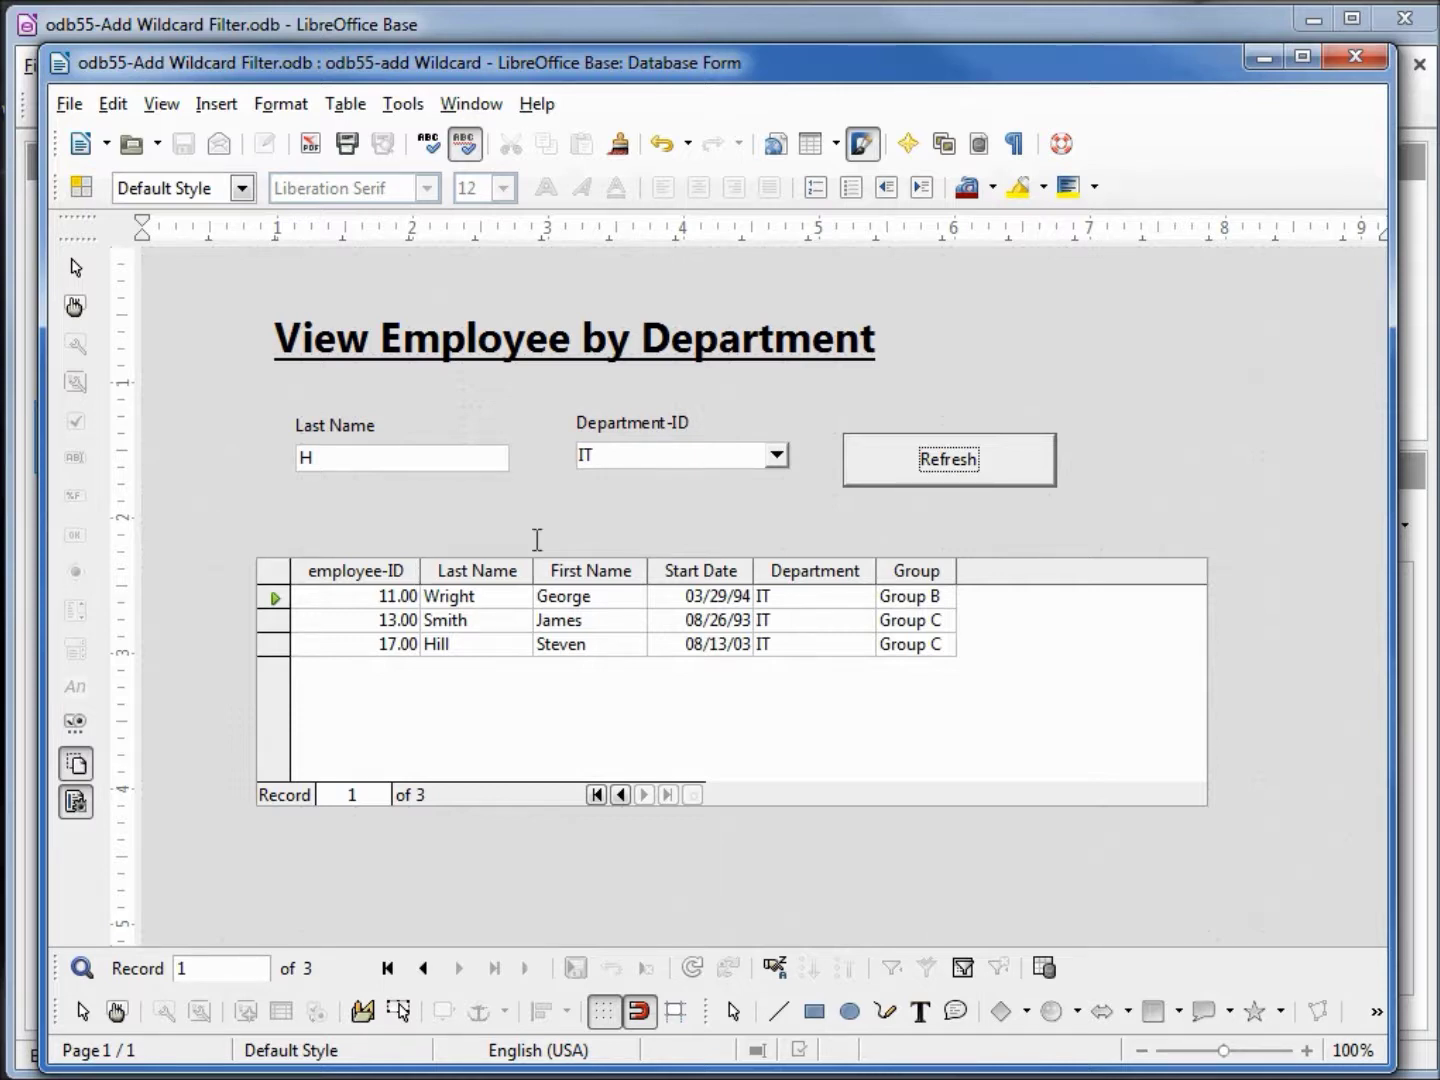
Step: Clear the Department-ID filter to the blank entry and refresh the list for all departments
click(777, 456)
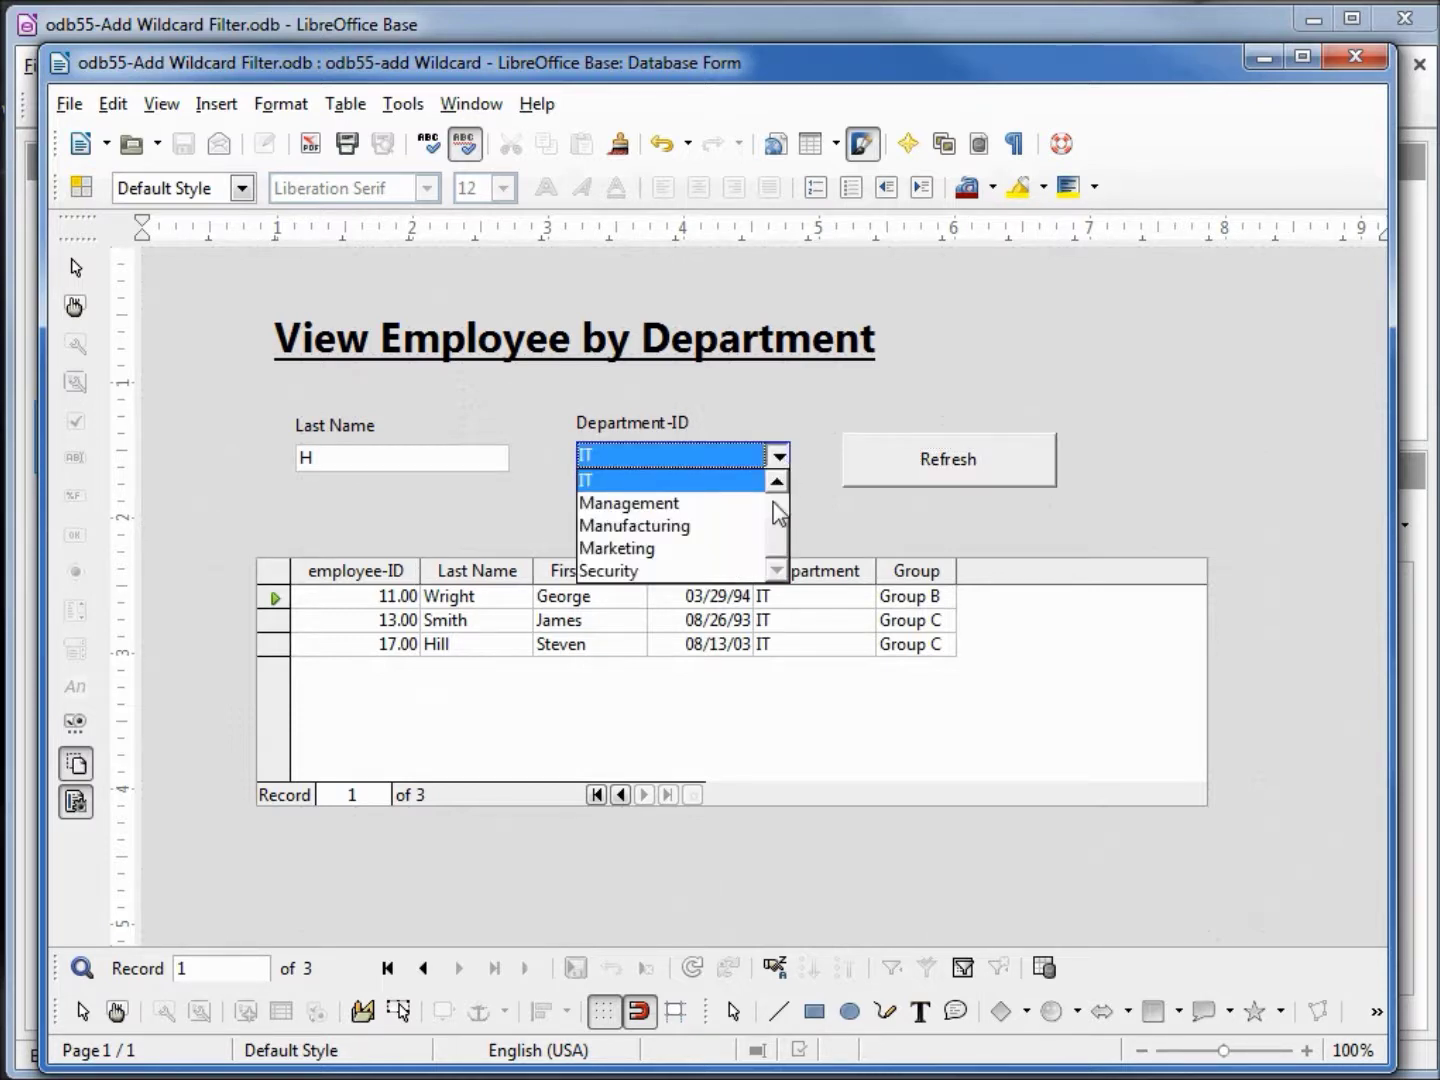
scroll(776, 529, up, 2)
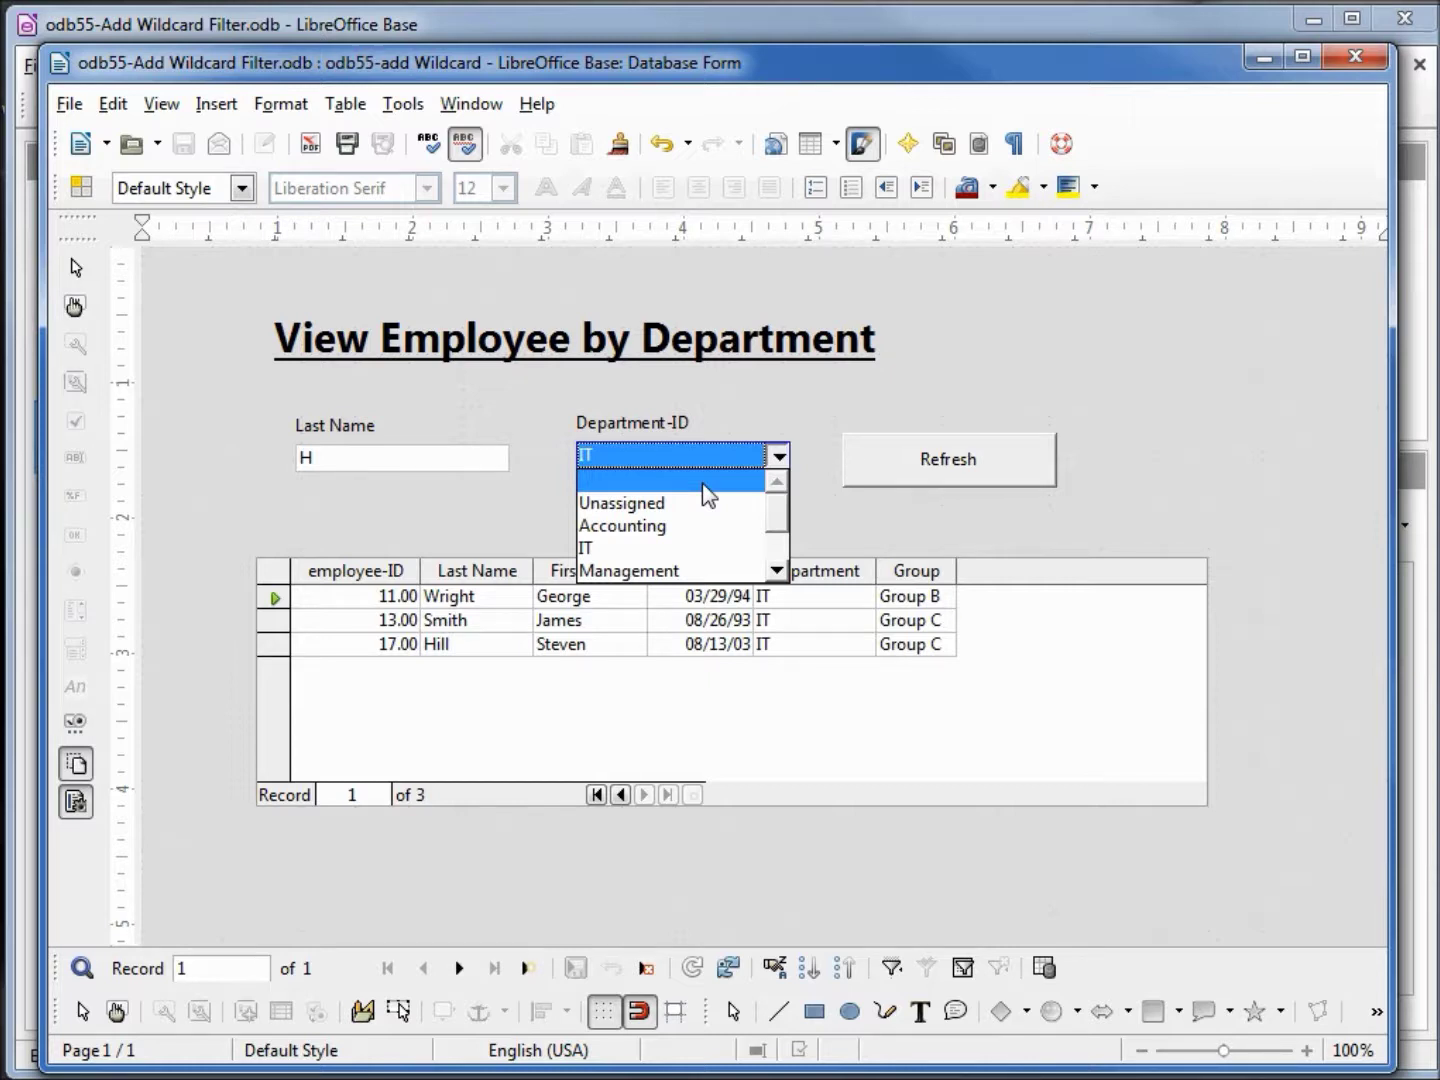
click(705, 484)
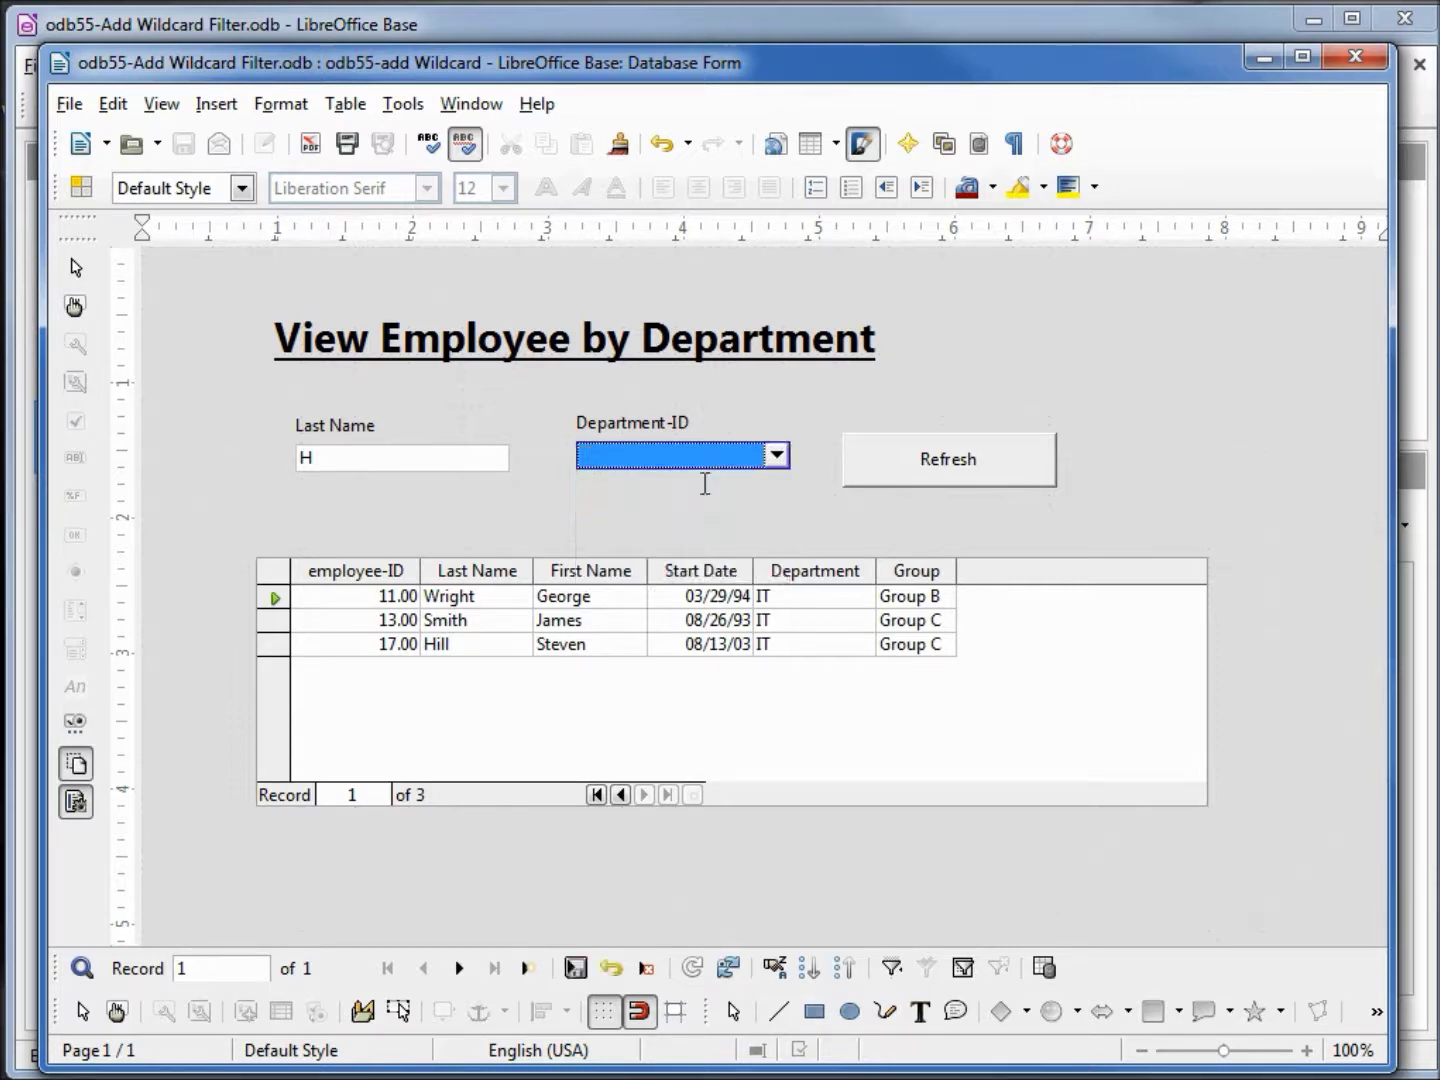
click(948, 462)
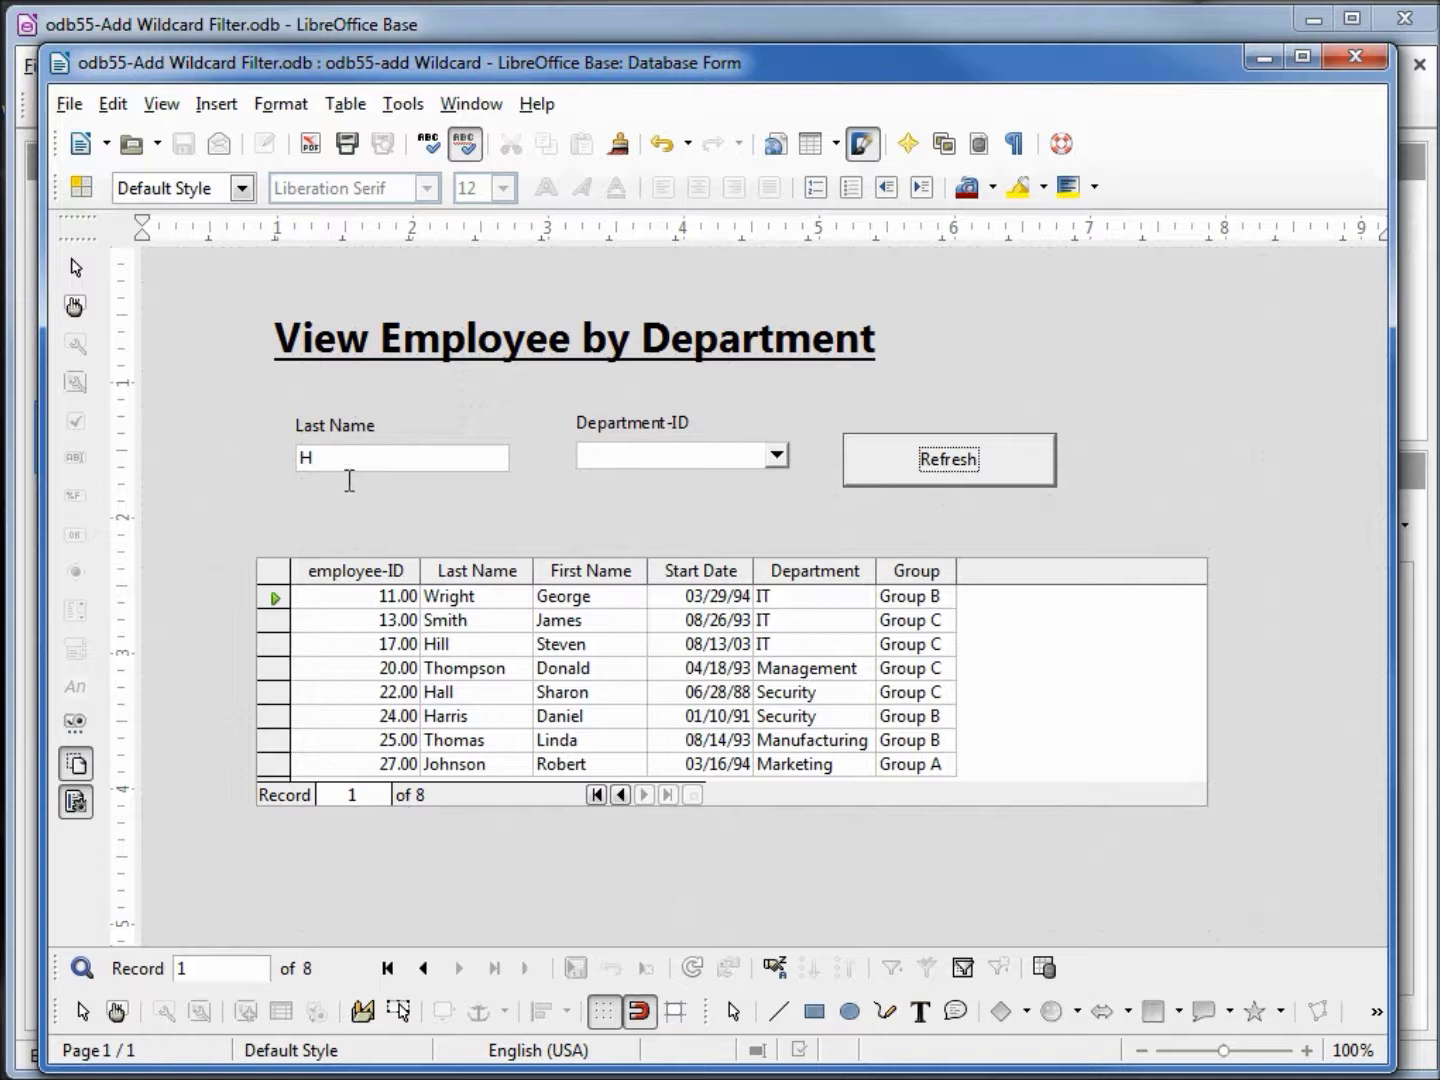
Step: Replace the Last Name filter with 'son' and refresh, listing Anderson, Johnson and others
key(Tab)
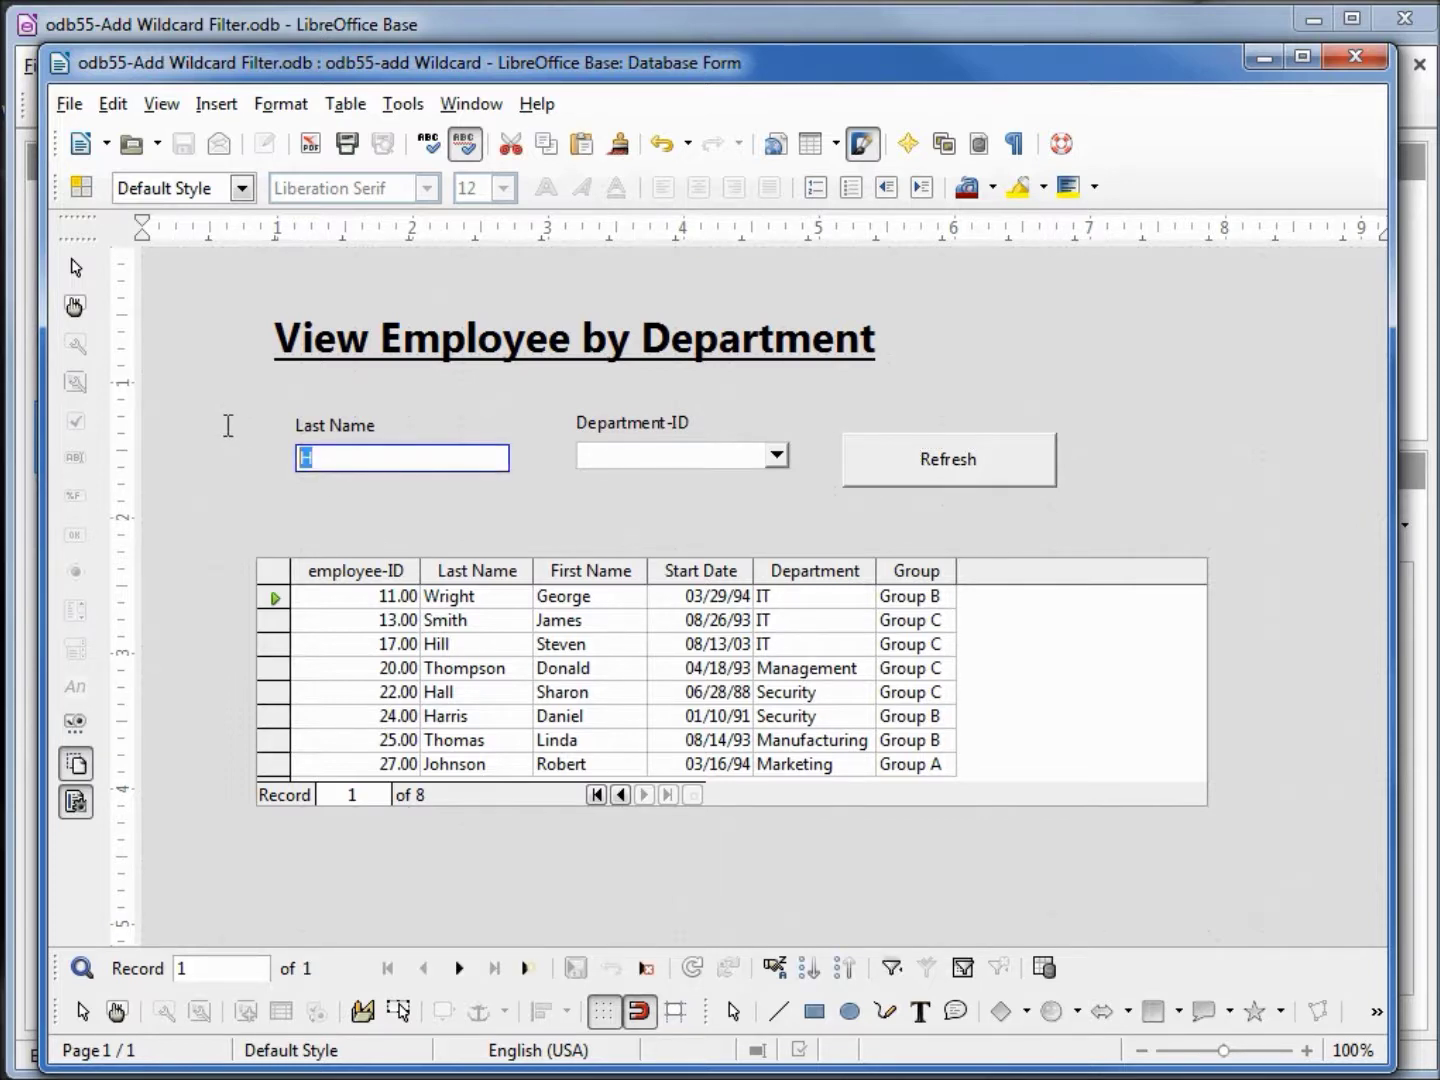
text(son)
click(938, 473)
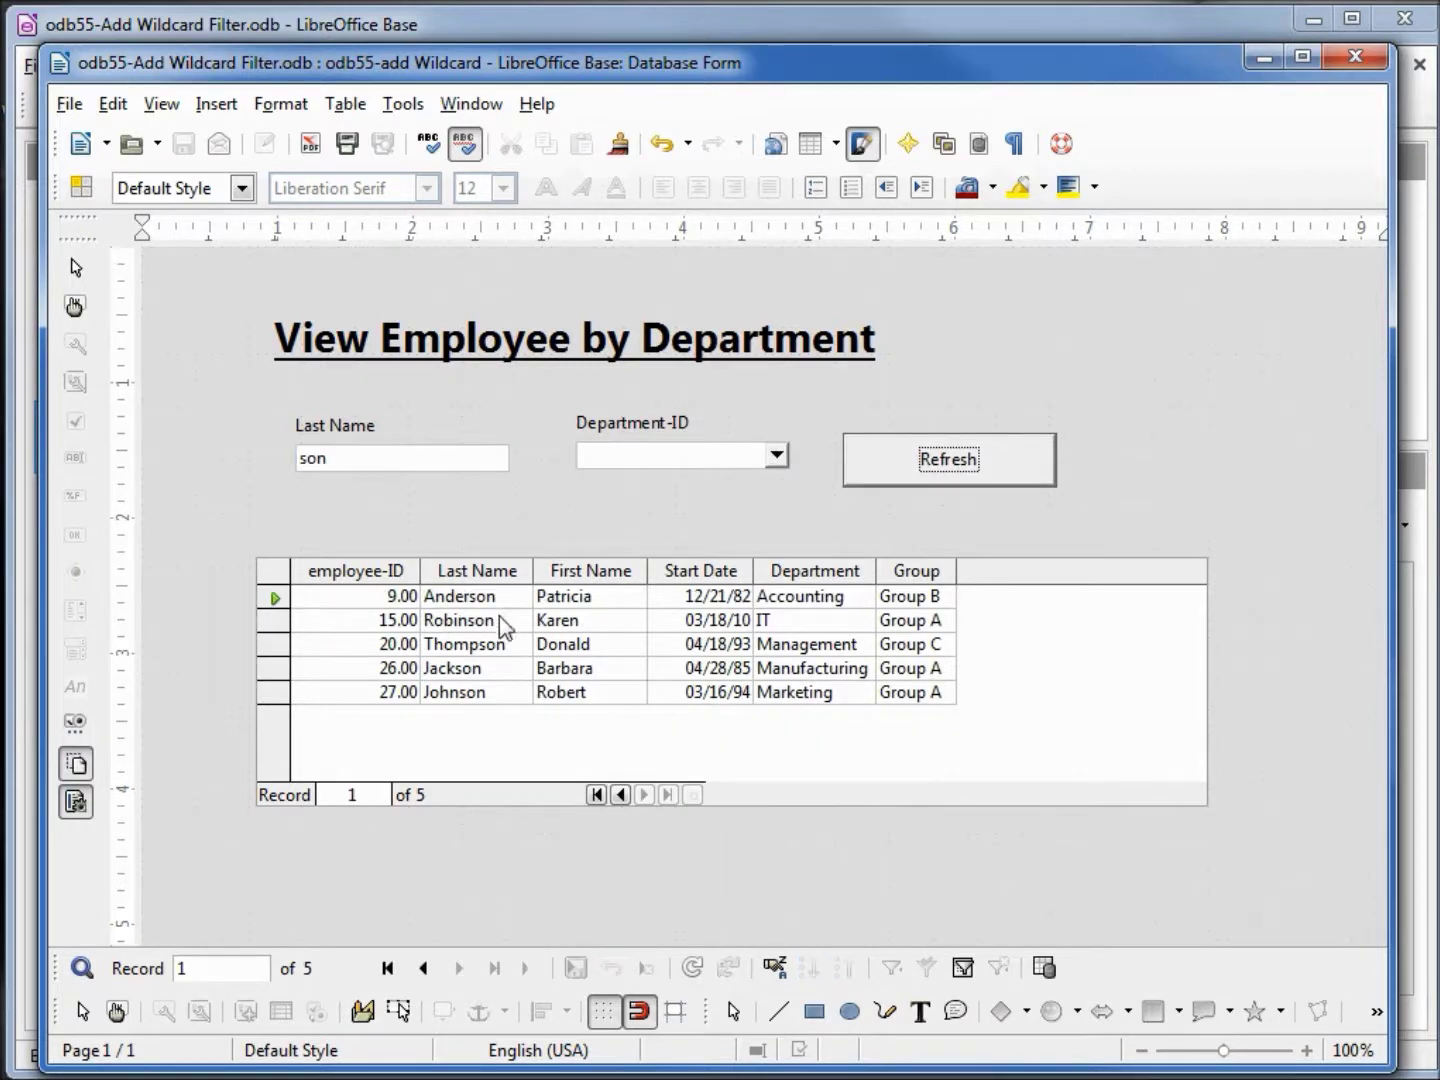